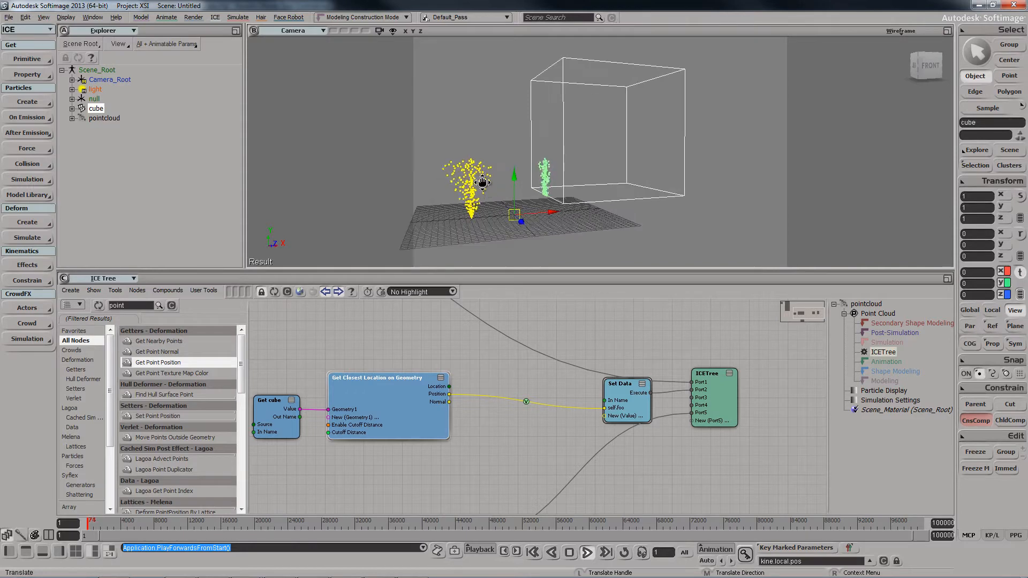
- Examine the particle simulation beside the cube during playback, returning it to the first frame
key("s")
left_click_drag(475, 182, 485, 182)
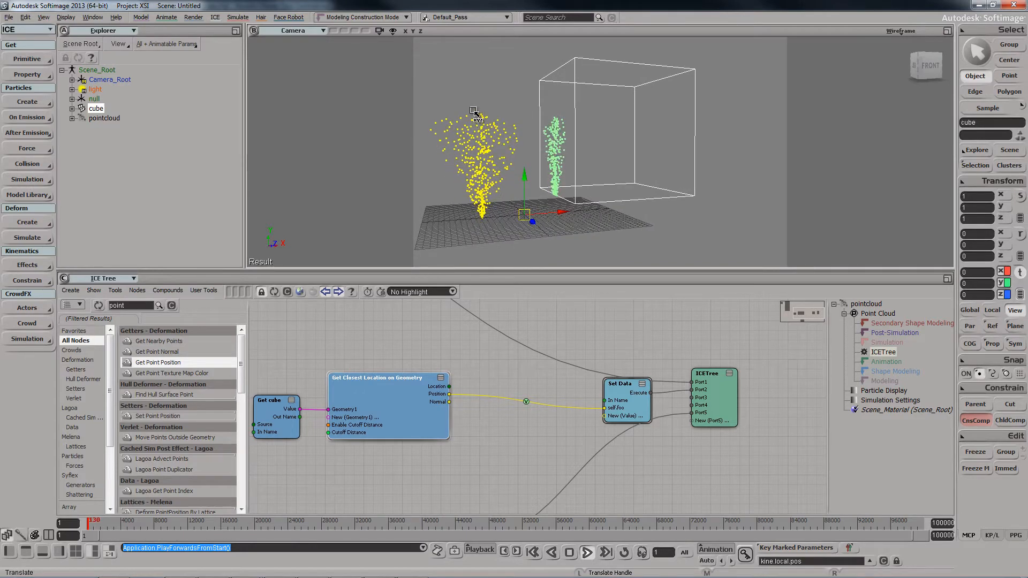
key("s")
right_click_drag(475, 114, 486, 144)
scroll(474, 161, "up", 1)
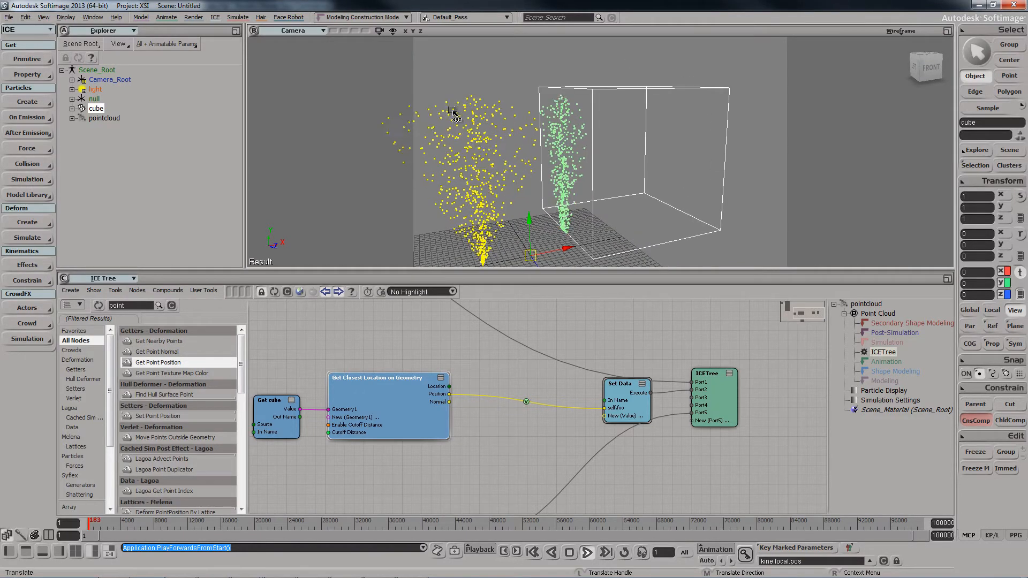
key("s")
right_click_drag(546, 96, 562, 152)
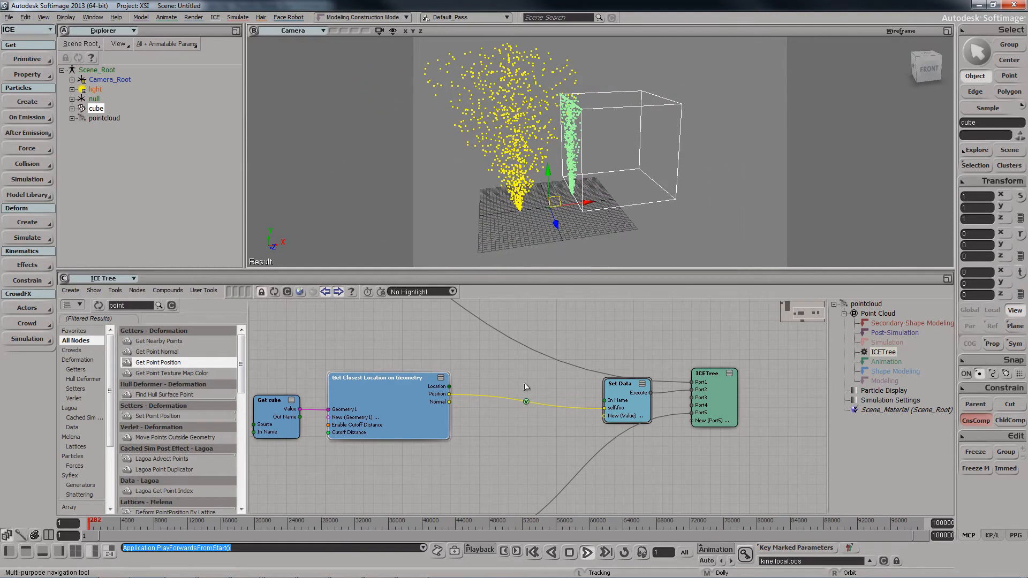
left_click(533, 552)
key("s")
middle_click_drag(530, 235, 538, 218)
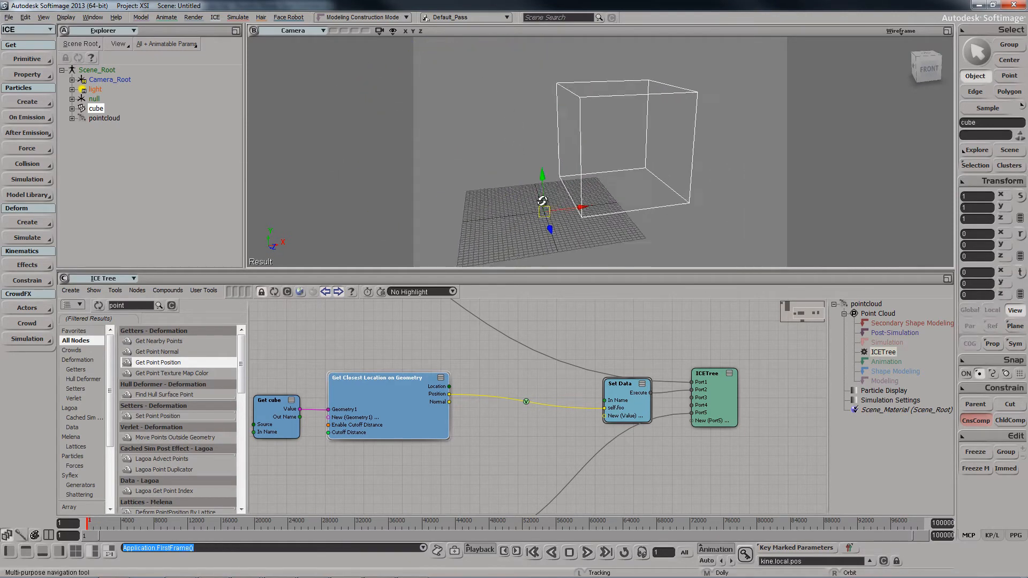
left_click_drag(539, 218, 552, 190)
- Add a Subtract node and connect the Position output of Get Closest Location on Geometry to its First input
double_click(131, 304)
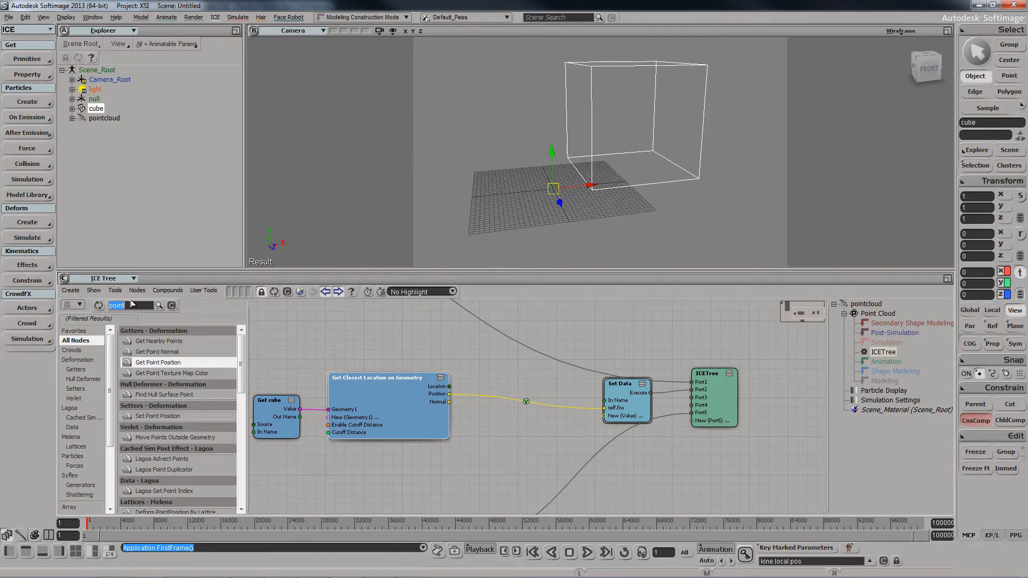
type("subtract")
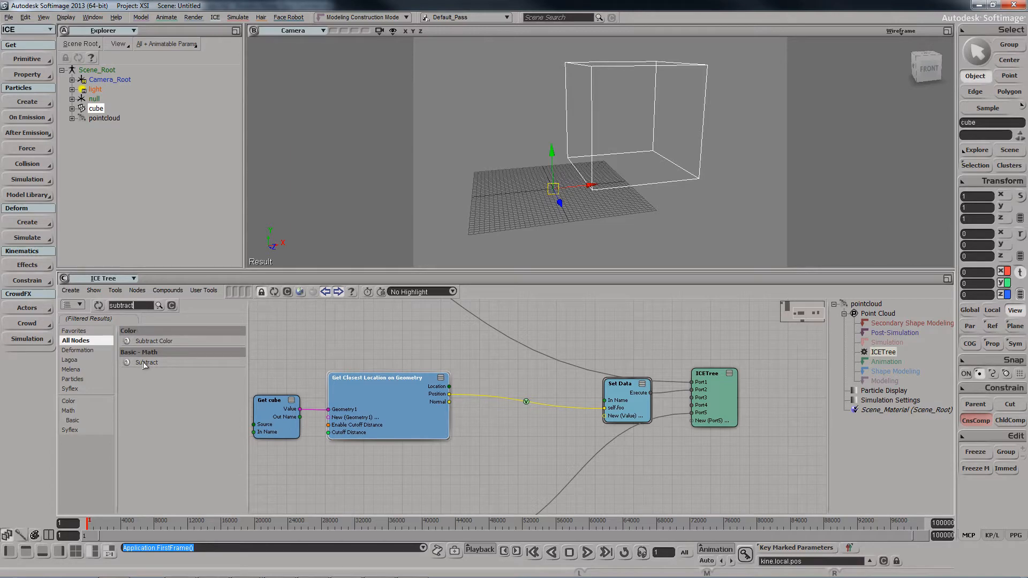
left_click_drag(144, 365, 535, 444)
scroll(455, 407, "up", 2)
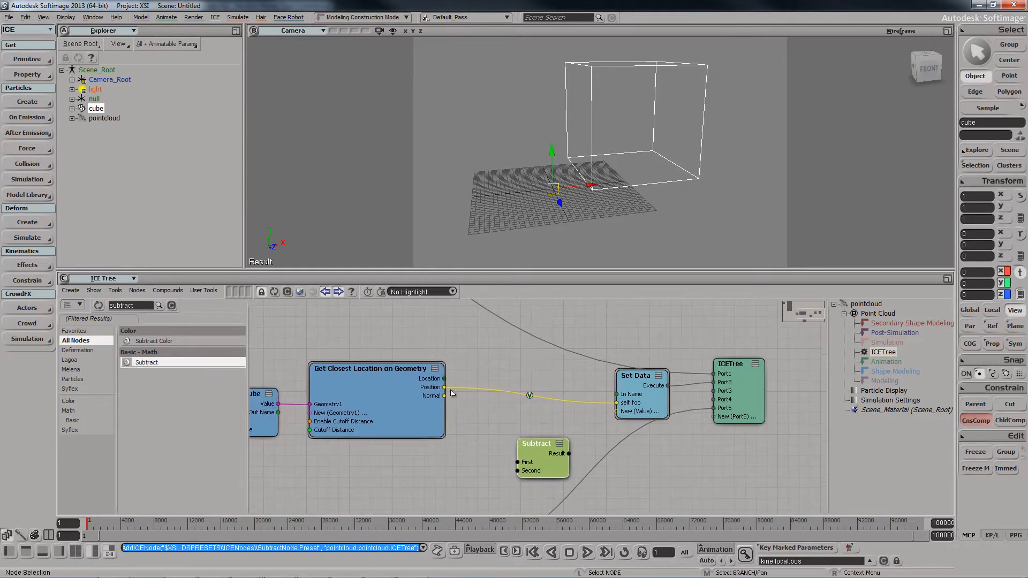
left_click_drag(451, 394, 495, 443)
left_click_drag(536, 470, 517, 462)
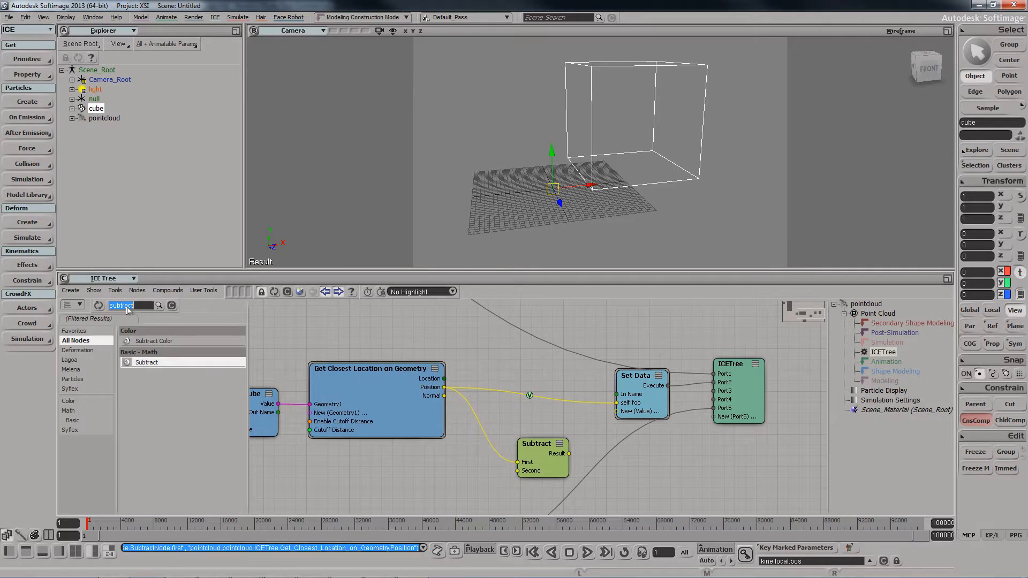
- Add a Get Point Position node and connect its Value to the Subtract node's Second input
type("poin")
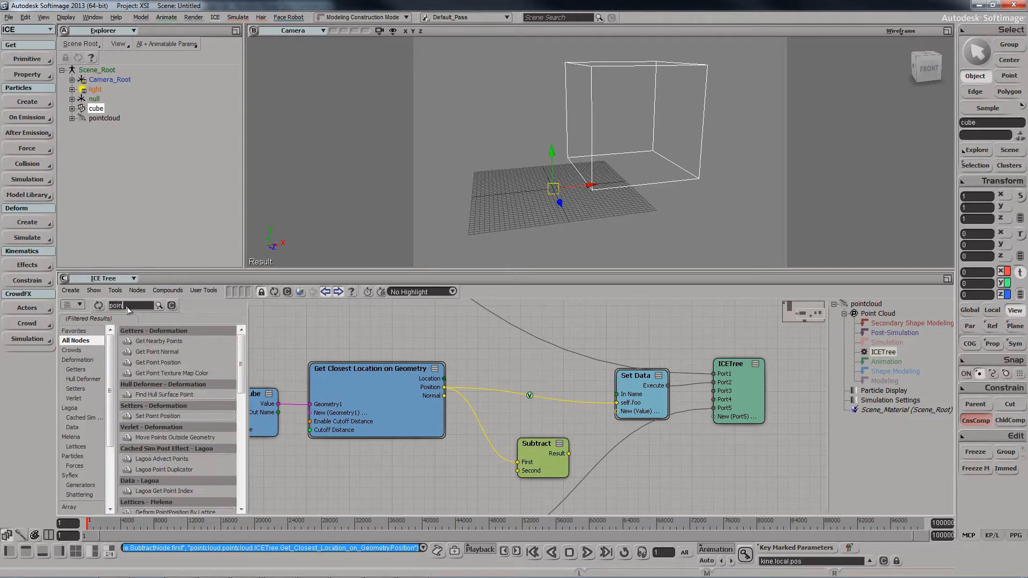
type("t")
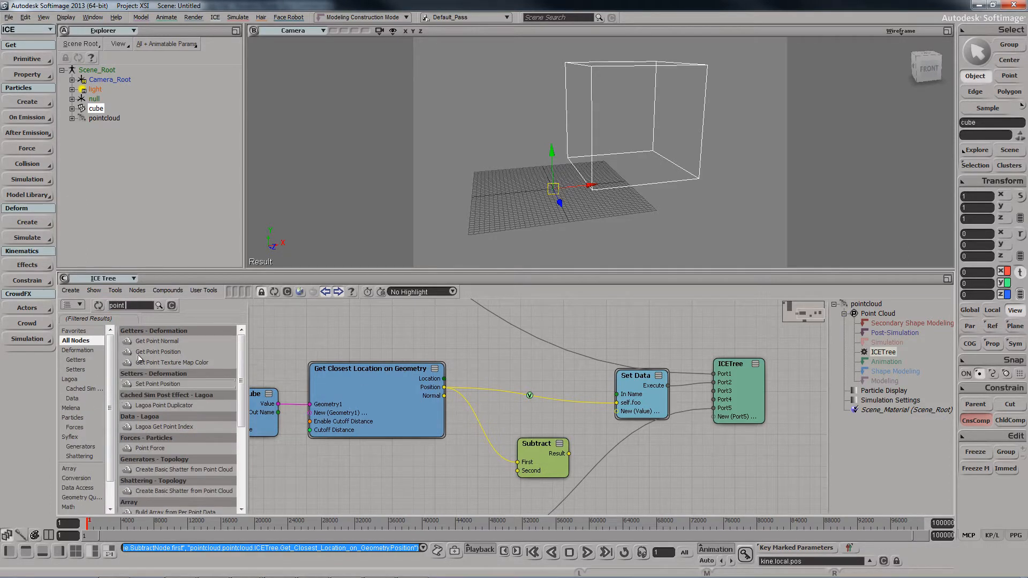
left_click_drag(138, 356, 406, 473)
left_click_drag(465, 486, 517, 471)
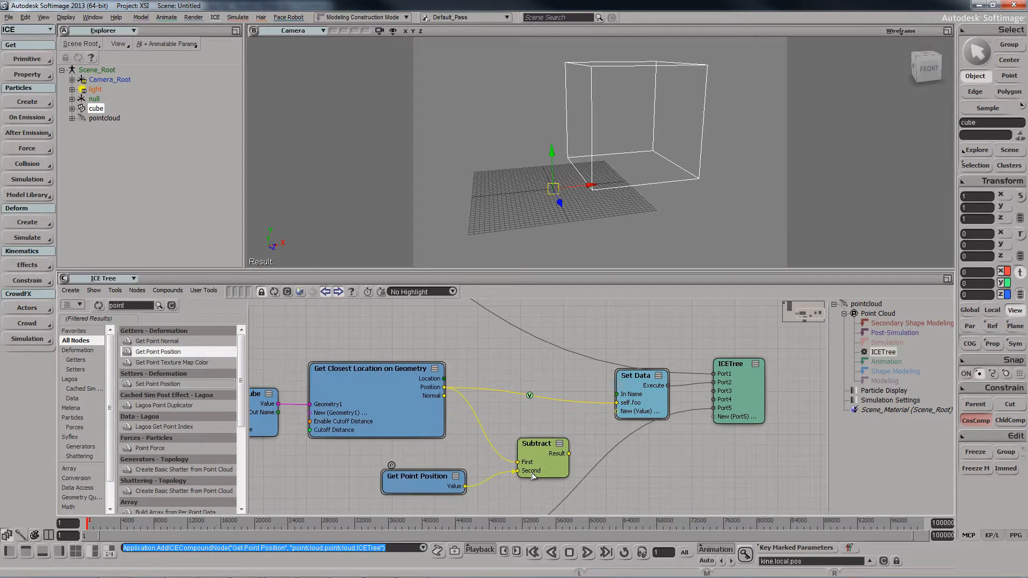
- Connect the Subtract node's Result to self.foo on Set Data and show that connection's values
middle_click_drag(547, 430, 521, 415)
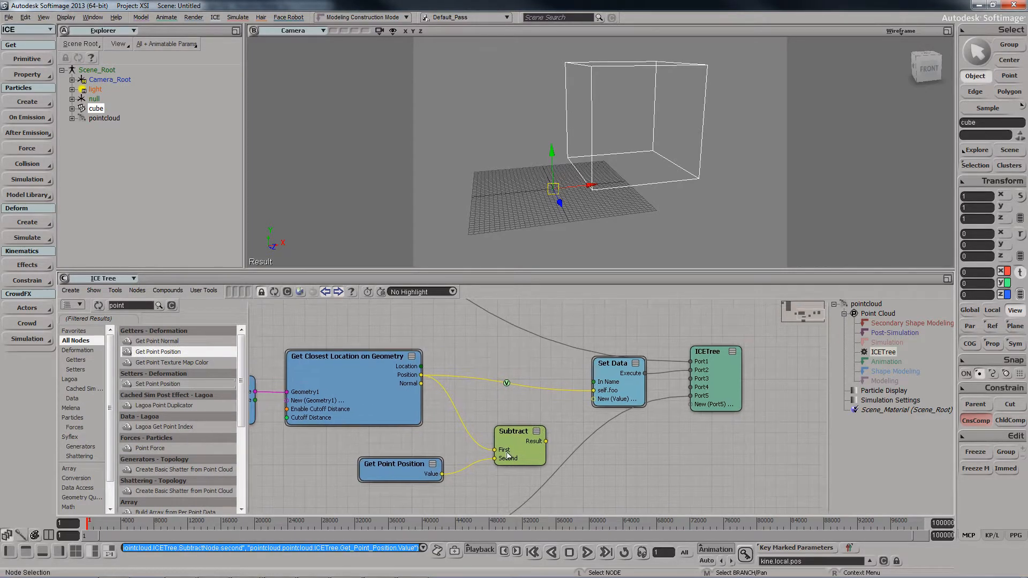
left_click_drag(525, 443, 599, 388)
right_click(560, 411)
left_click(593, 468)
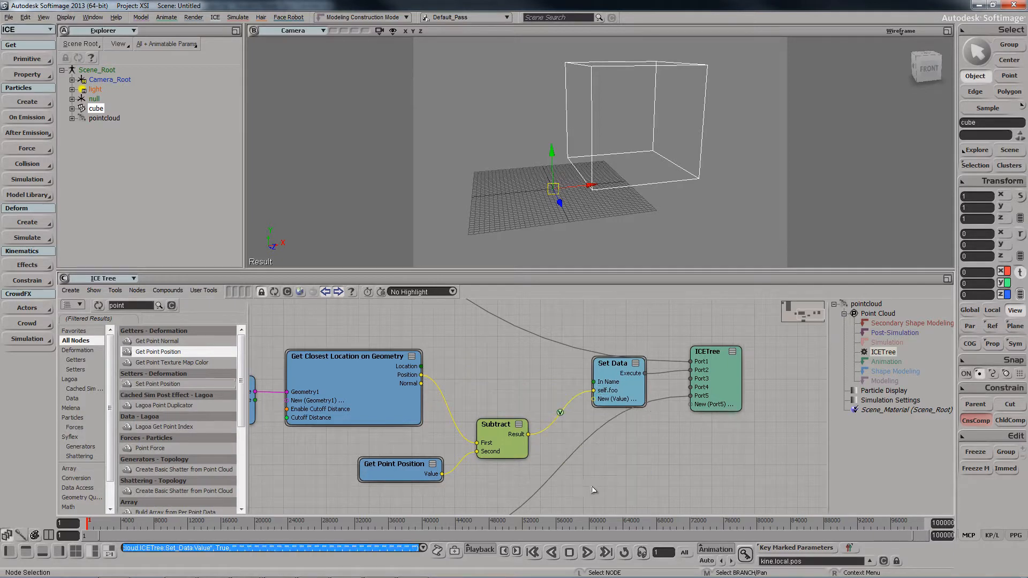
- Play the simulation briefly and set the self.foo values to display as Vectors
left_click(587, 552)
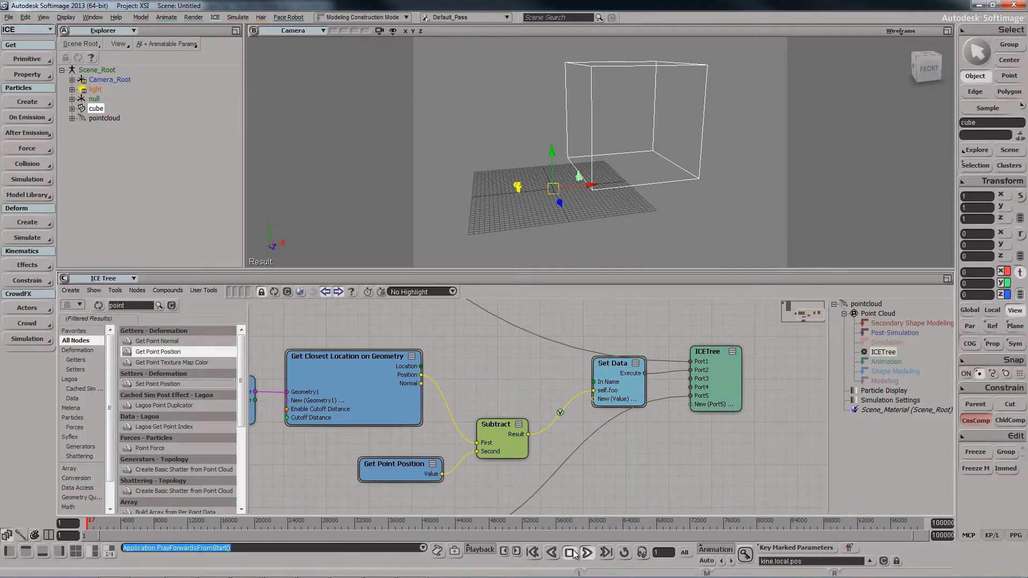
left_click(570, 551)
right_click(560, 411)
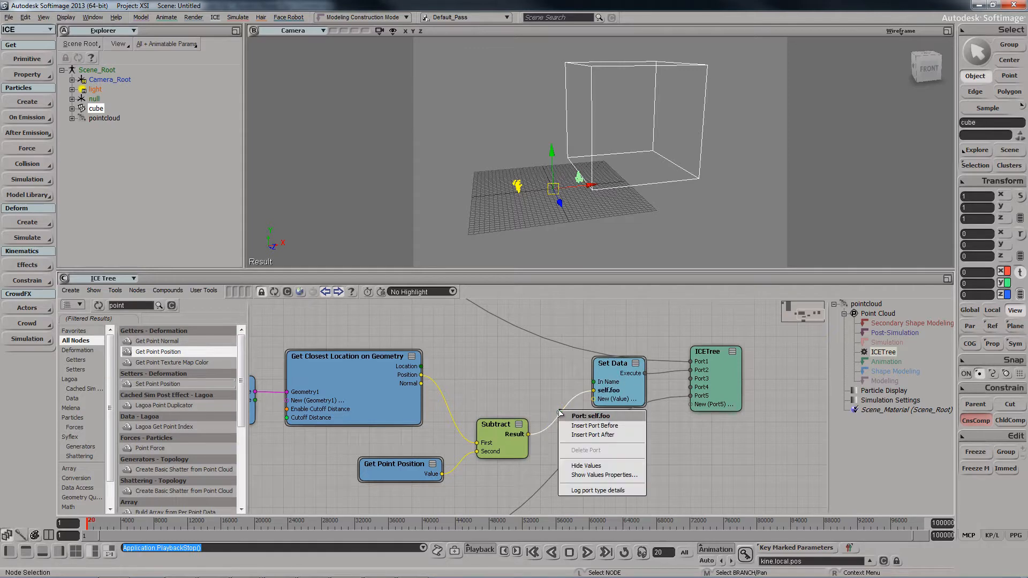
left_click(594, 475)
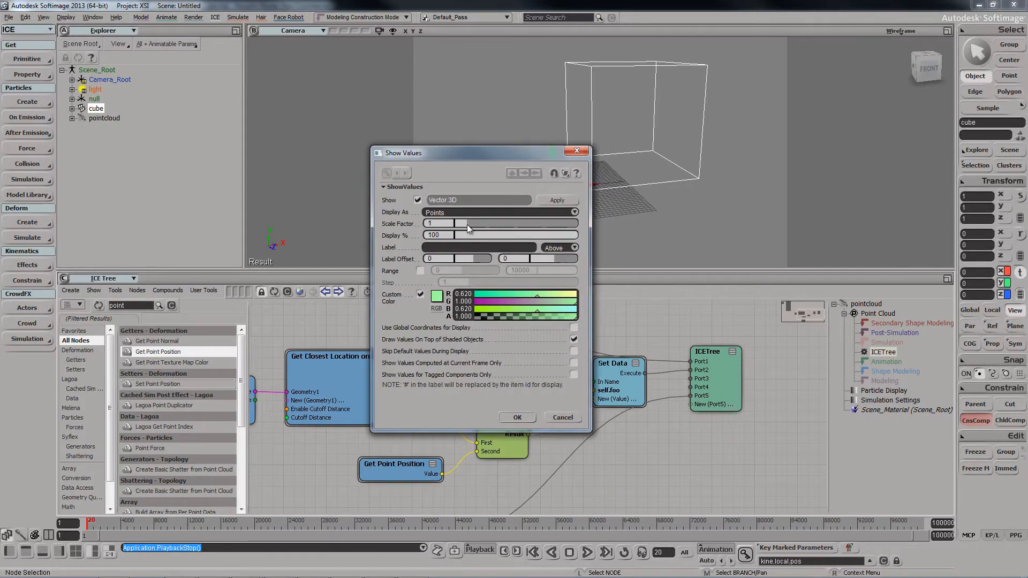
left_click(458, 211)
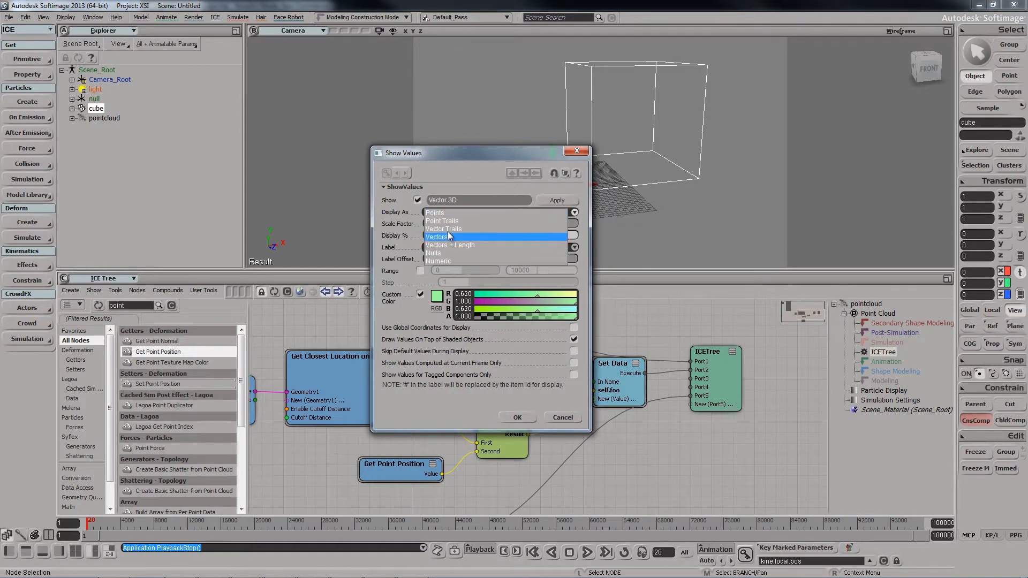
left_click(448, 236)
left_click(516, 417)
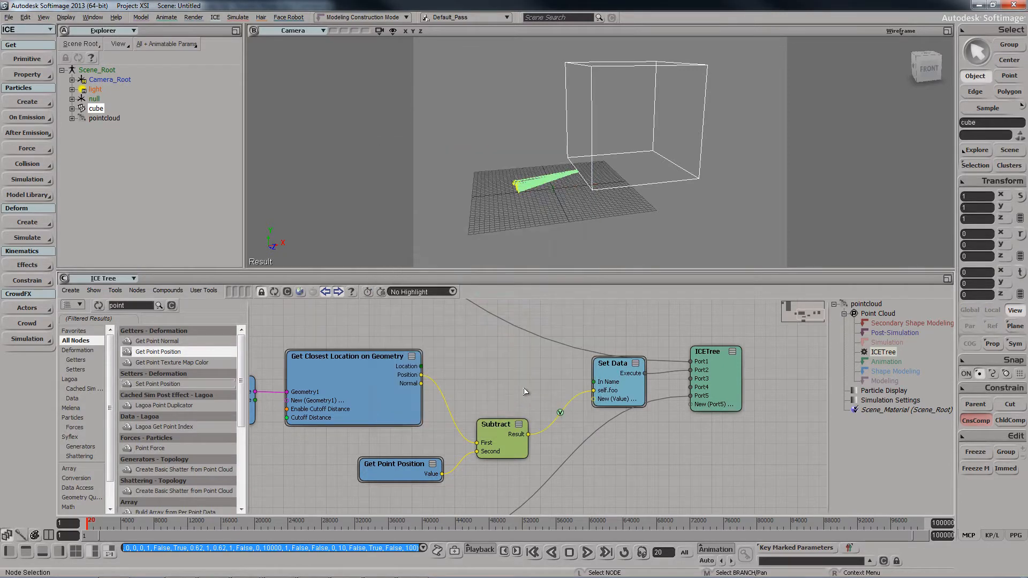
- Replay the simulation from the first frame and examine the vectors between the particles and the cube from several angles
left_click(532, 552)
left_click(587, 552)
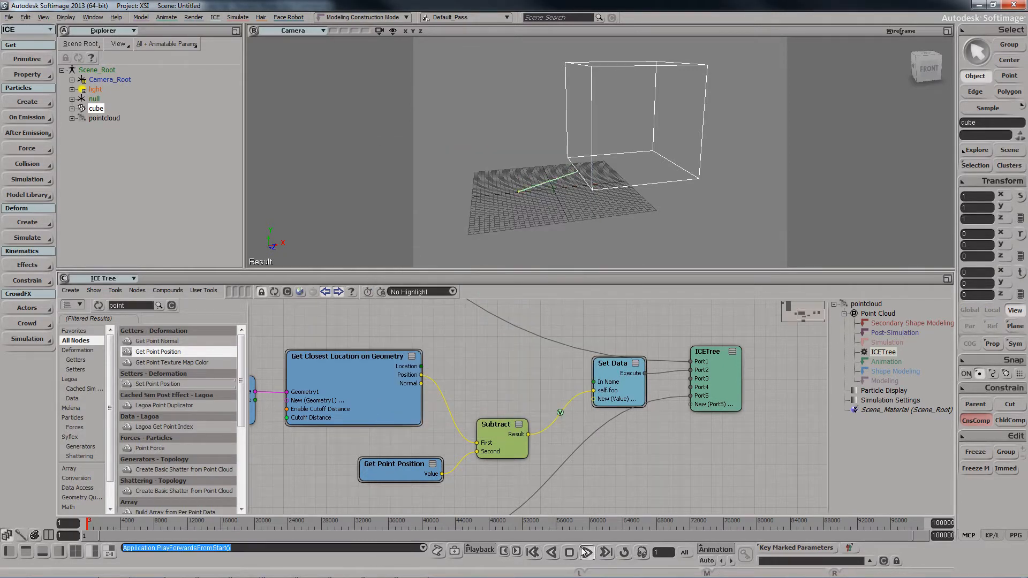
key("s")
middle_click_drag(540, 185, 523, 188)
right_click_drag(523, 188, 530, 165)
left_click(569, 552)
key("s")
middle_click_drag(531, 181, 541, 181)
right_click_drag(541, 181, 546, 192)
- Add a Dot Product node, feeding Subtract's Result into First and the closest location's Normal into Second
left_click_drag(502, 443, 452, 383)
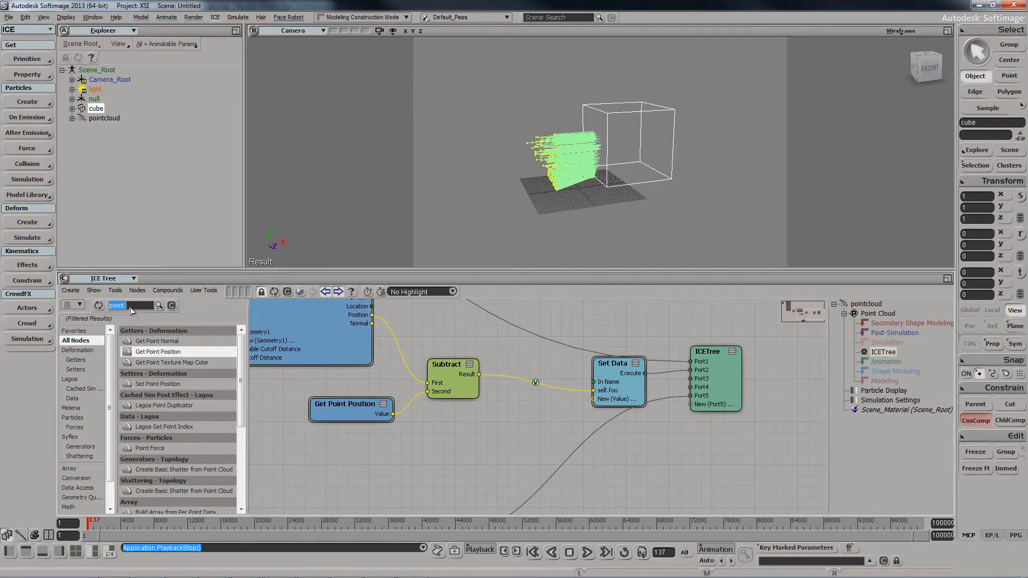
type("dot produc")
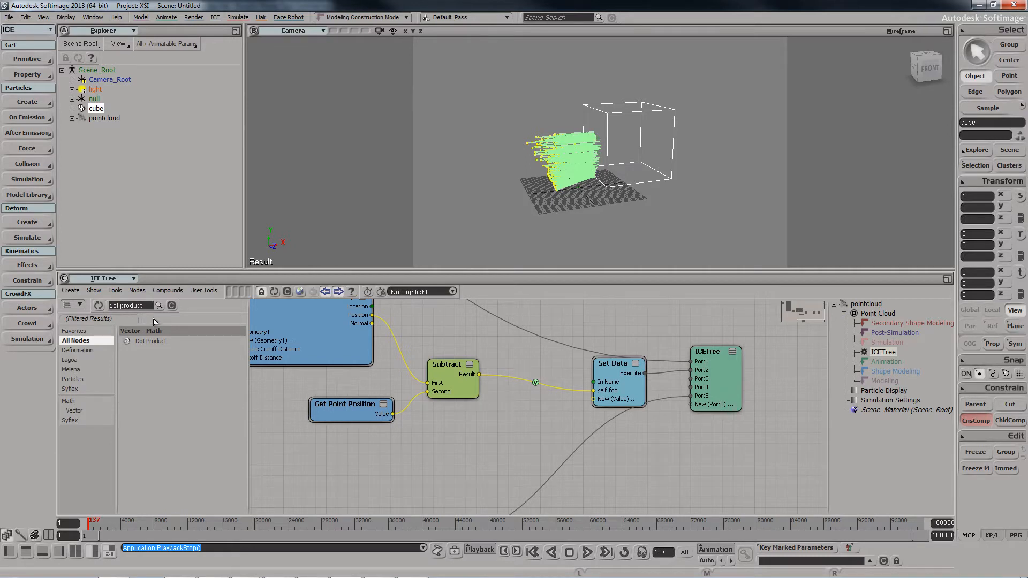
left_click_drag(142, 336, 501, 420)
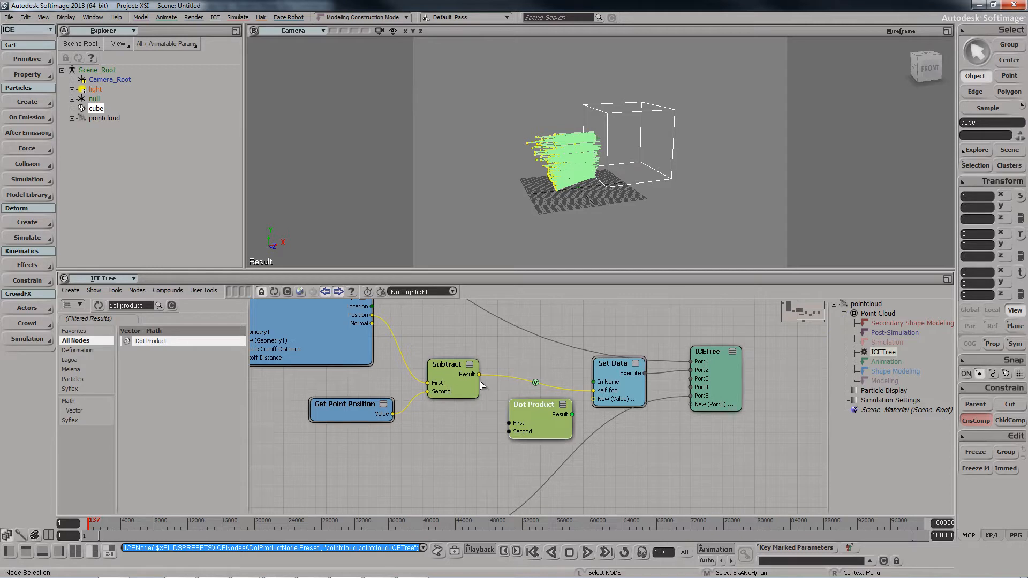
left_click_drag(481, 384, 535, 423)
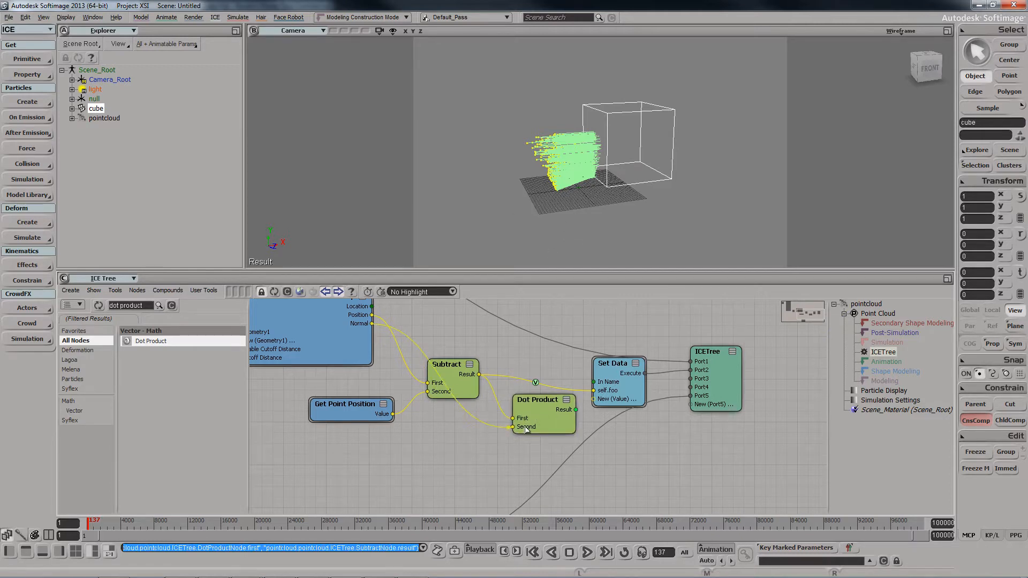
left_click_drag(525, 429, 506, 441)
scroll(587, 156, "up", 2)
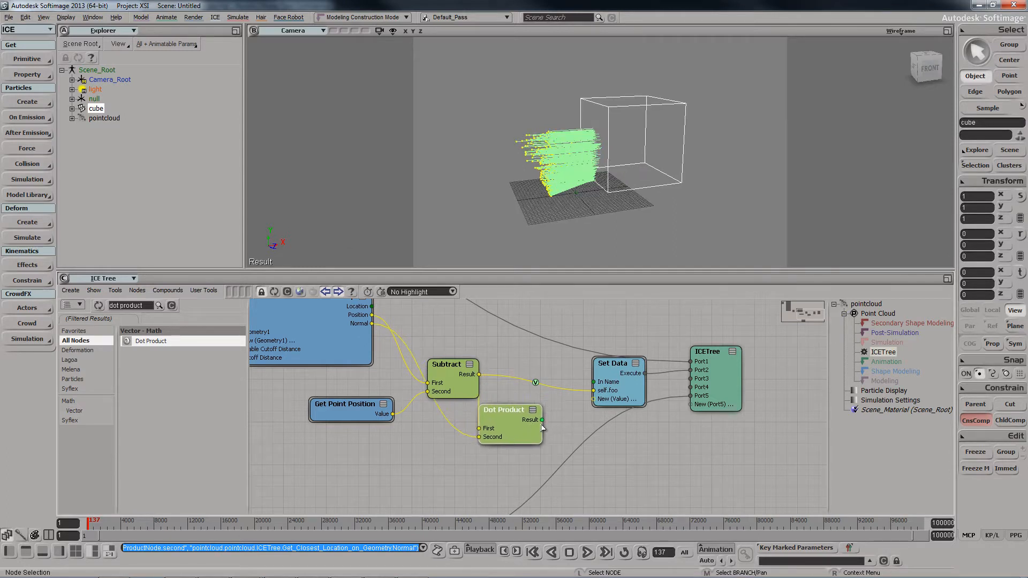
- Add an If node below the Dot Product node
left_click(133, 306)
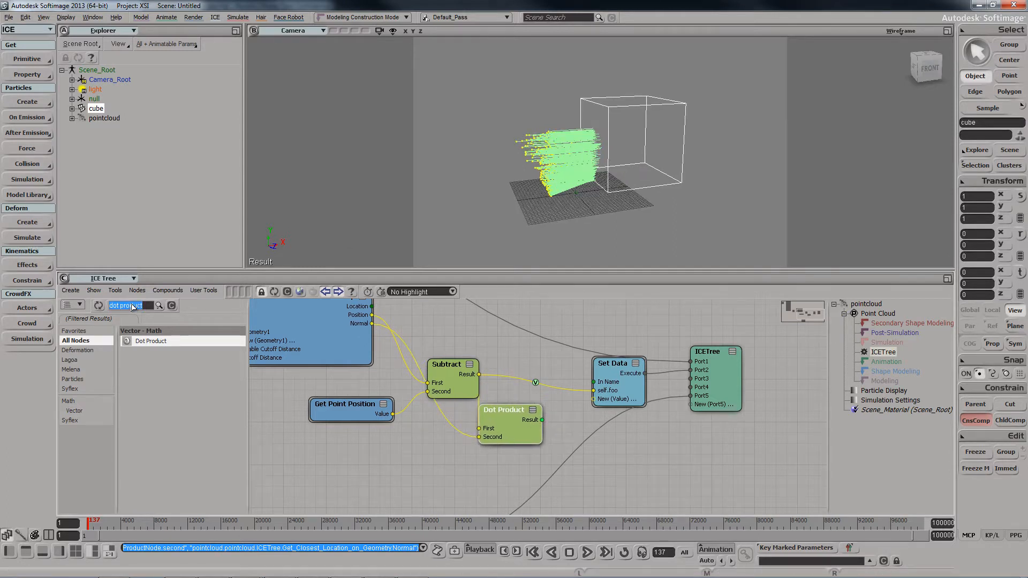
type("if")
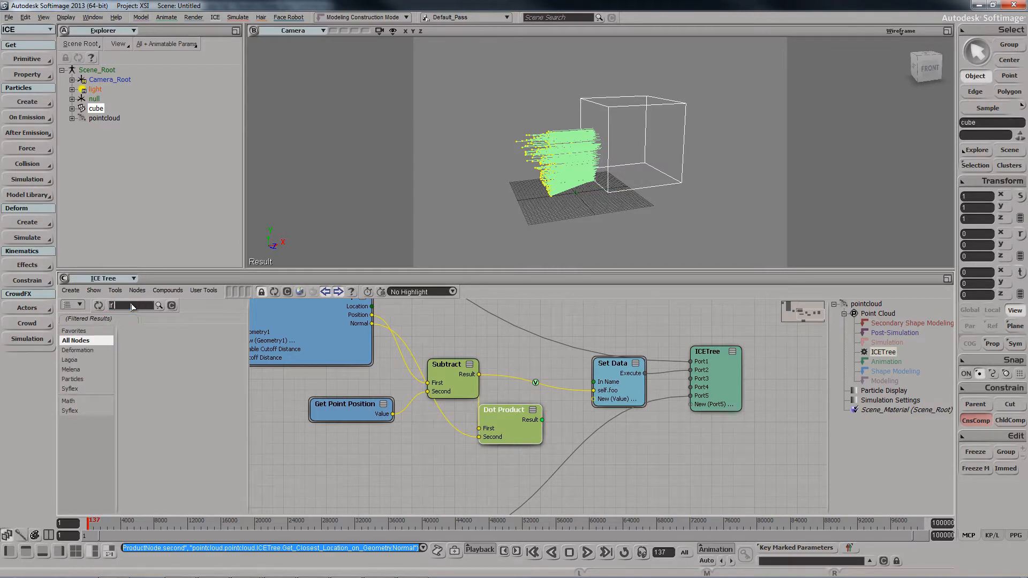
left_click_drag(139, 438, 474, 471)
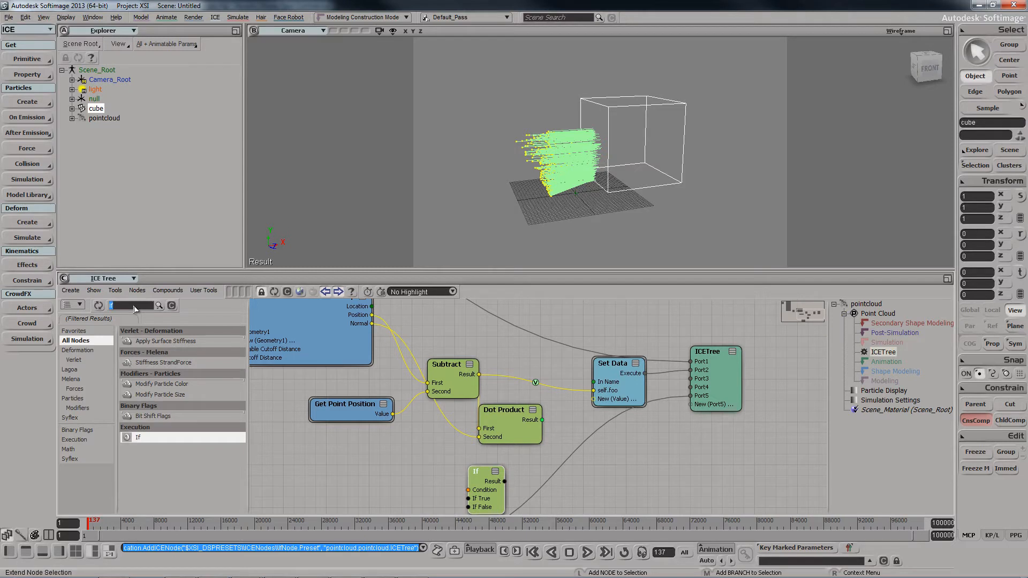
- Add a Less Than (<) node, connecting Dot Product's Result to its First input and its Result to the If node's Condition
type("<")
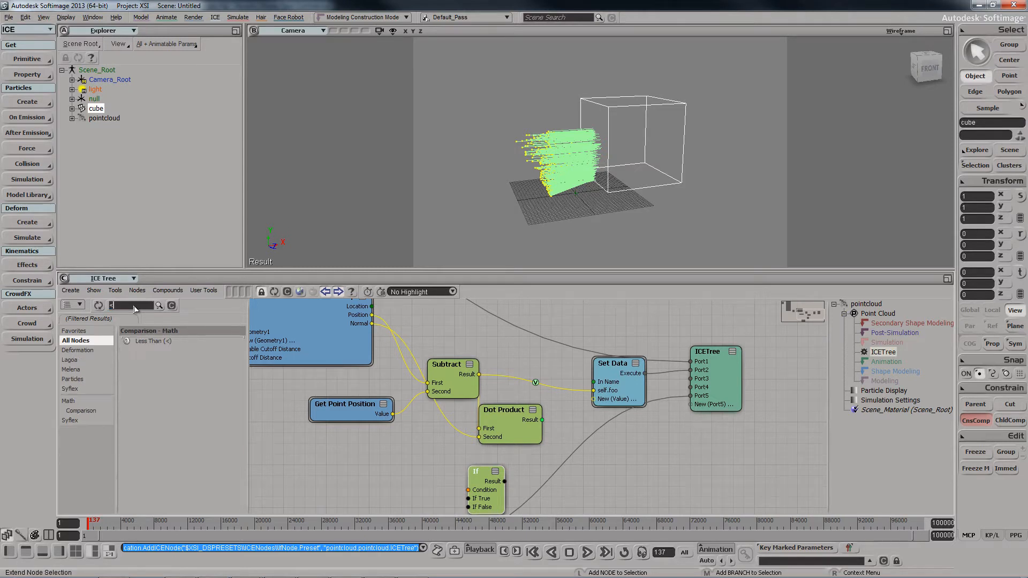
left_click_drag(174, 339, 511, 486)
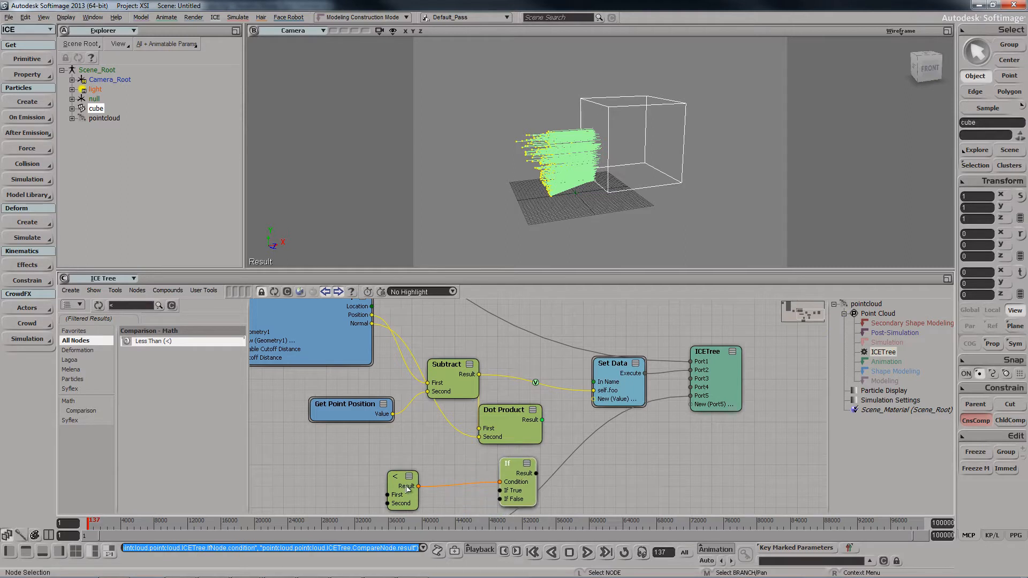
left_click_drag(407, 488, 460, 483)
left_click_drag(542, 420, 459, 492)
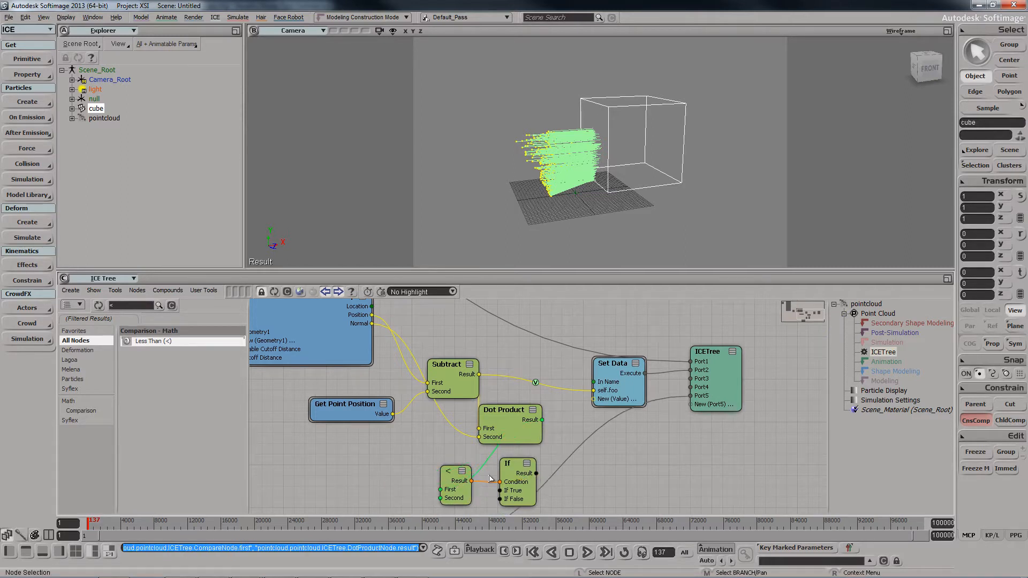
left_click_drag(425, 461, 630, 450)
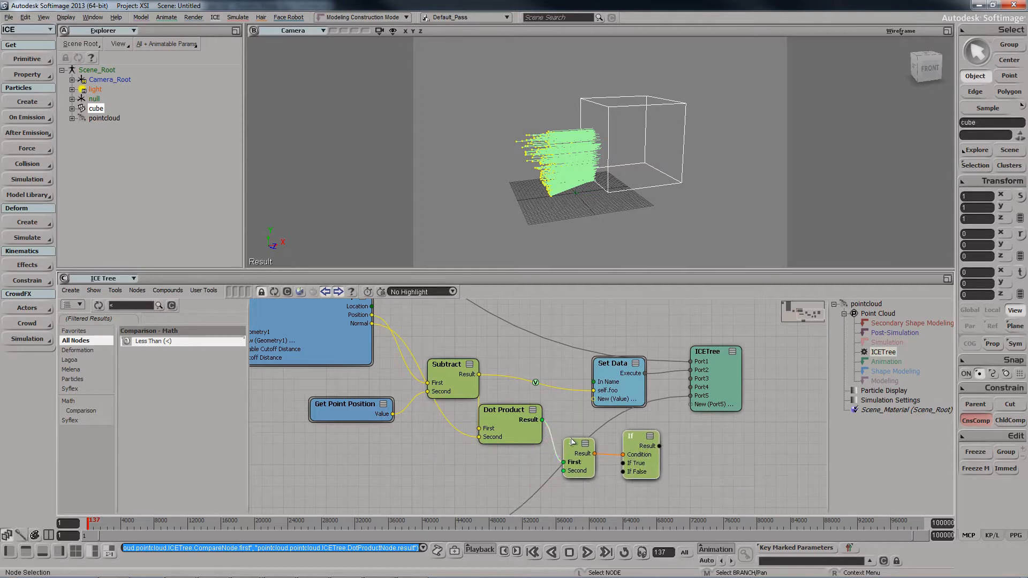
- Hide the displayed values on the connection from Subtract's Result to Set Data's self.foo
right_click(536, 382)
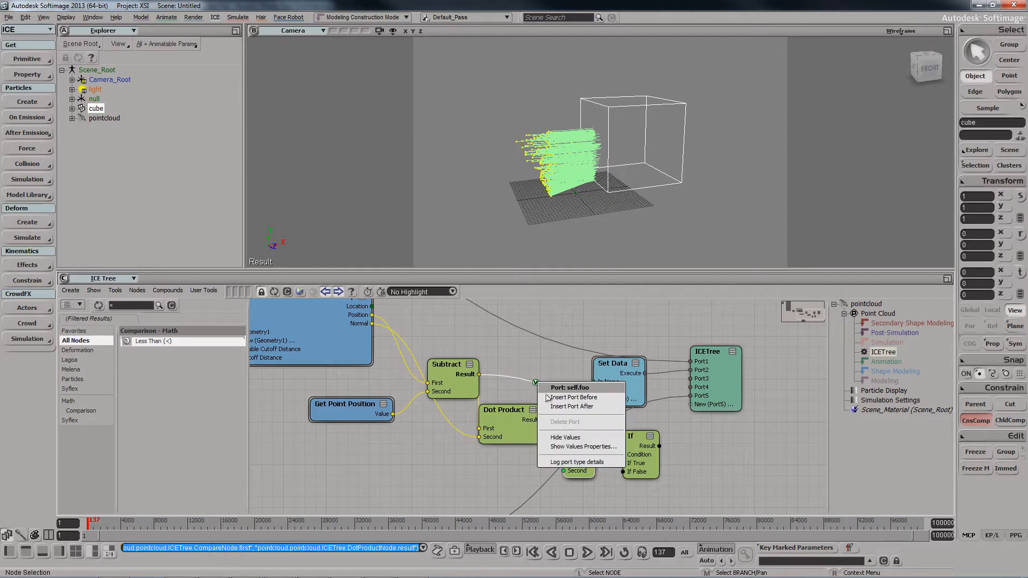
left_click(559, 443)
right_click(556, 443)
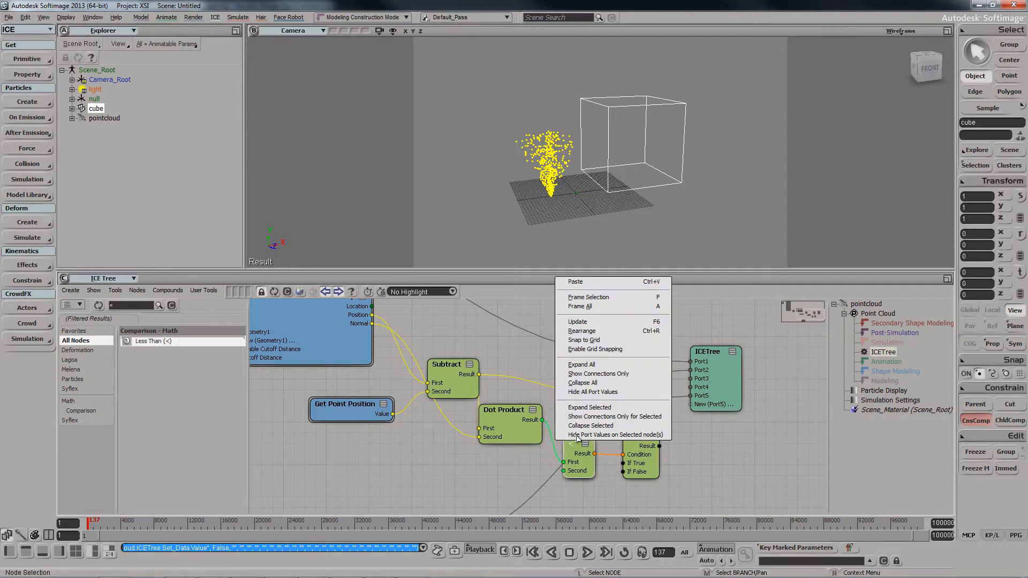
left_click(553, 445)
- Show numeric values on the connection from Dot Product's Result to the Less Than node's First input
right_click(553, 445)
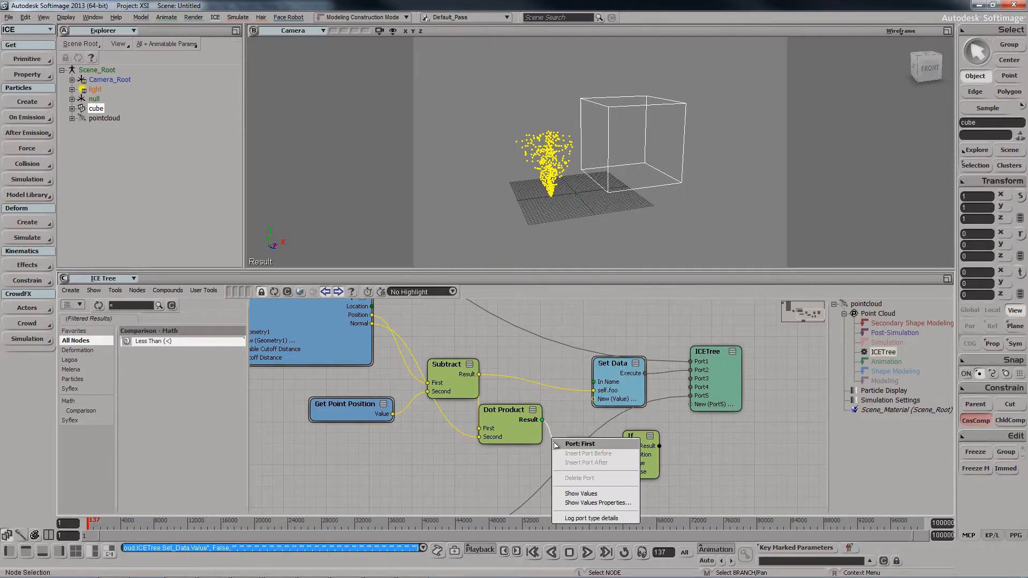
left_click(576, 489)
right_click(568, 192)
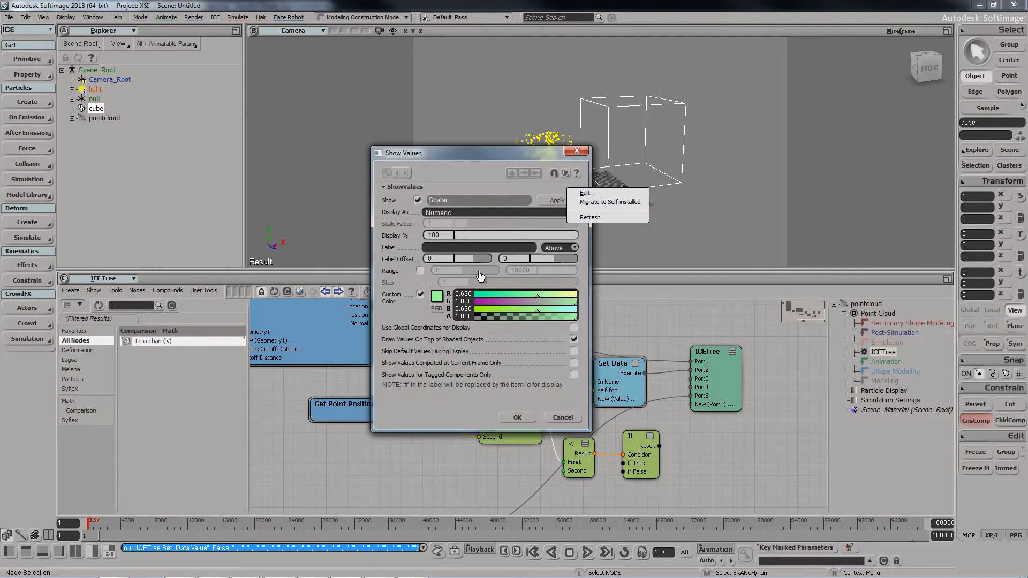
left_click(517, 417)
left_click(517, 417)
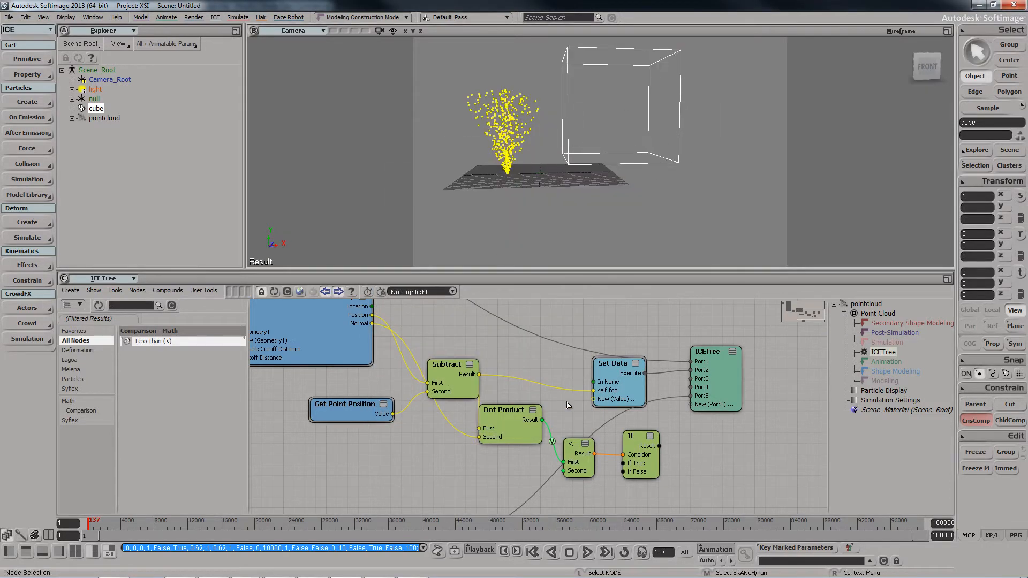
- Replay the simulation from the first frame and check the value display settings of the Dot Product to Less Than connection
left_click(533, 555)
left_click(586, 554)
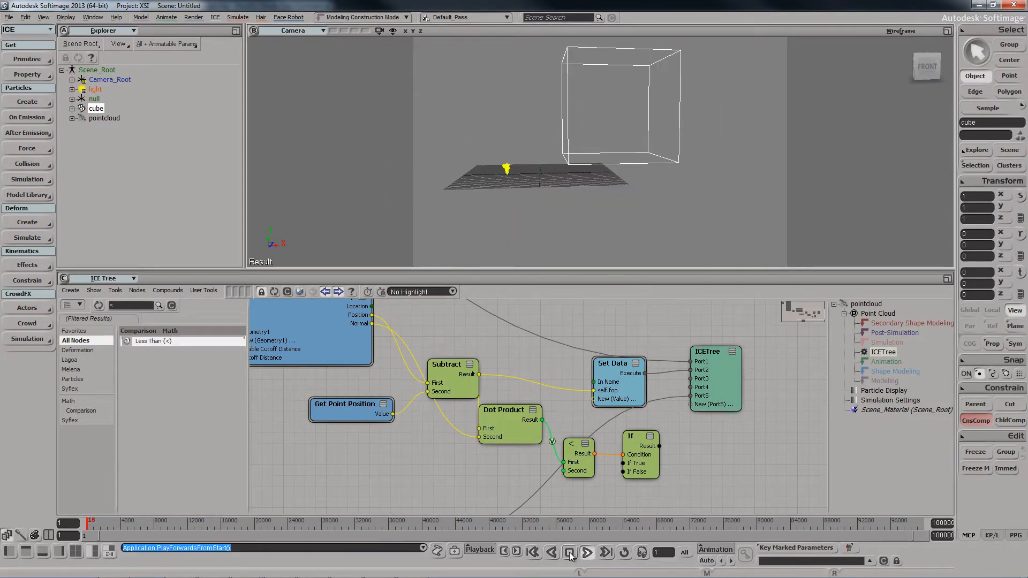
left_click(570, 554)
right_click(550, 439)
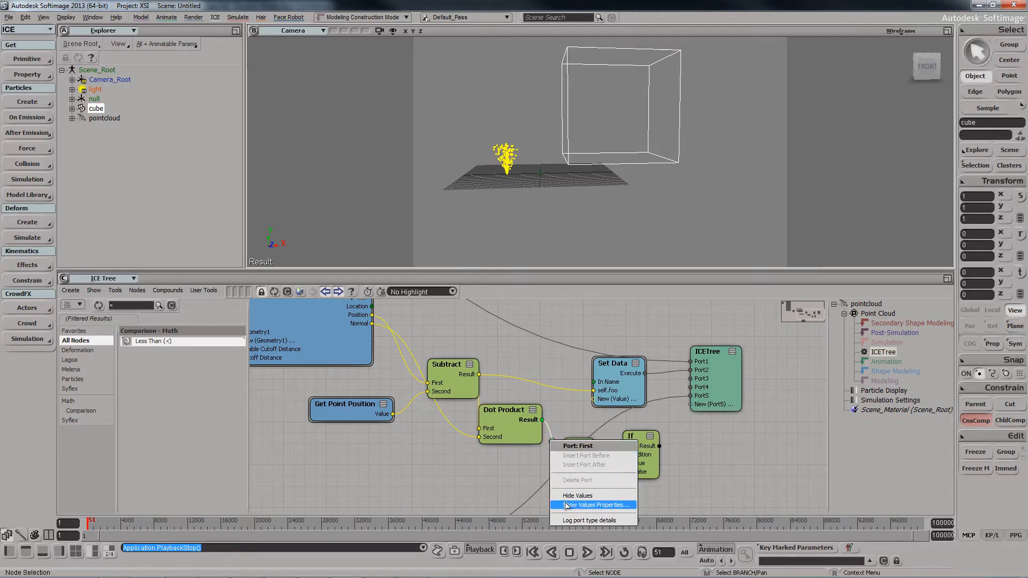
left_click(566, 505)
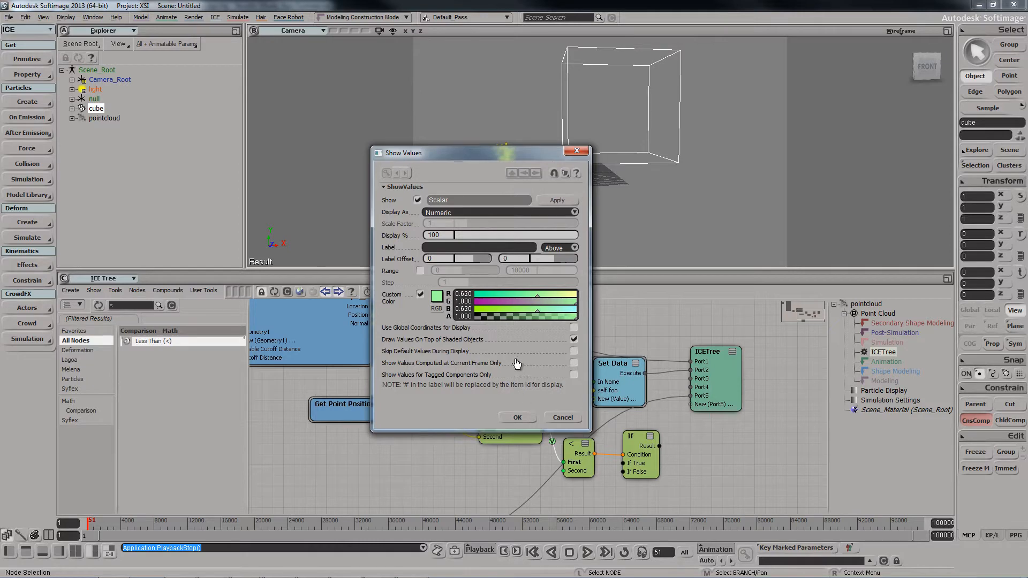
left_click(517, 417)
middle_click_drag(411, 396, 497, 456)
double_click(374, 374)
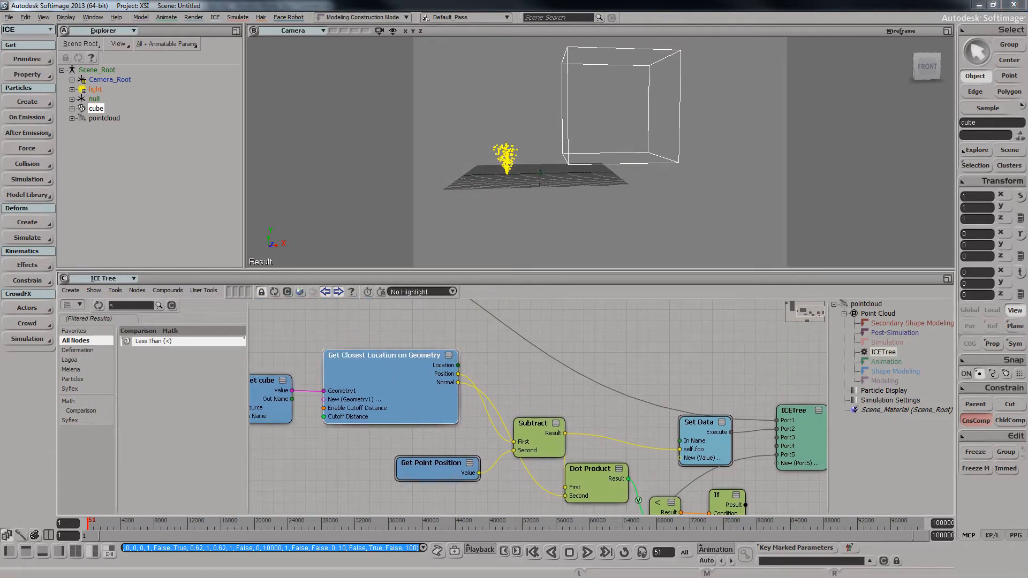
left_click(460, 195)
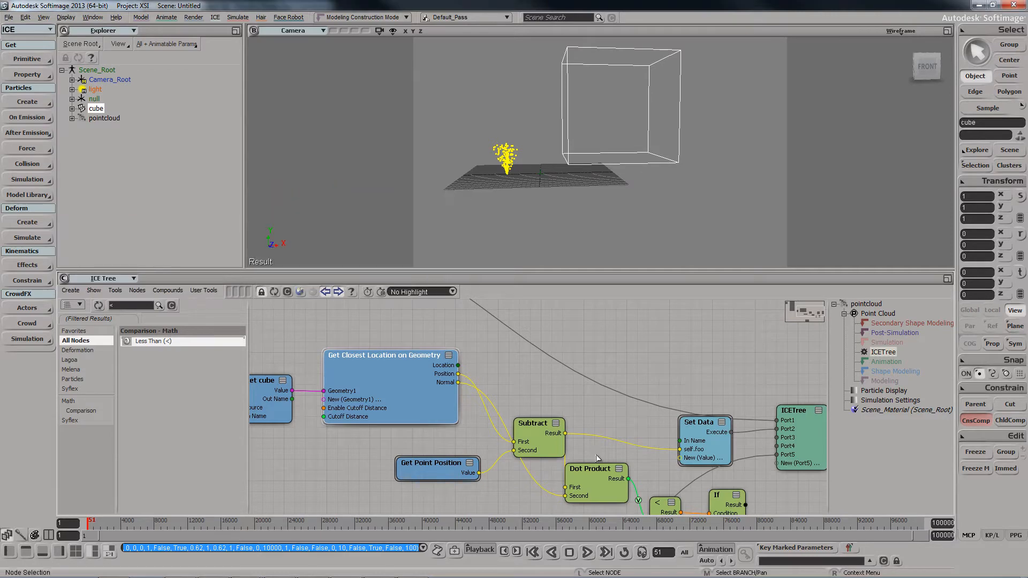
scroll(583, 392, "down", 2)
scroll(609, 484, "up", 2)
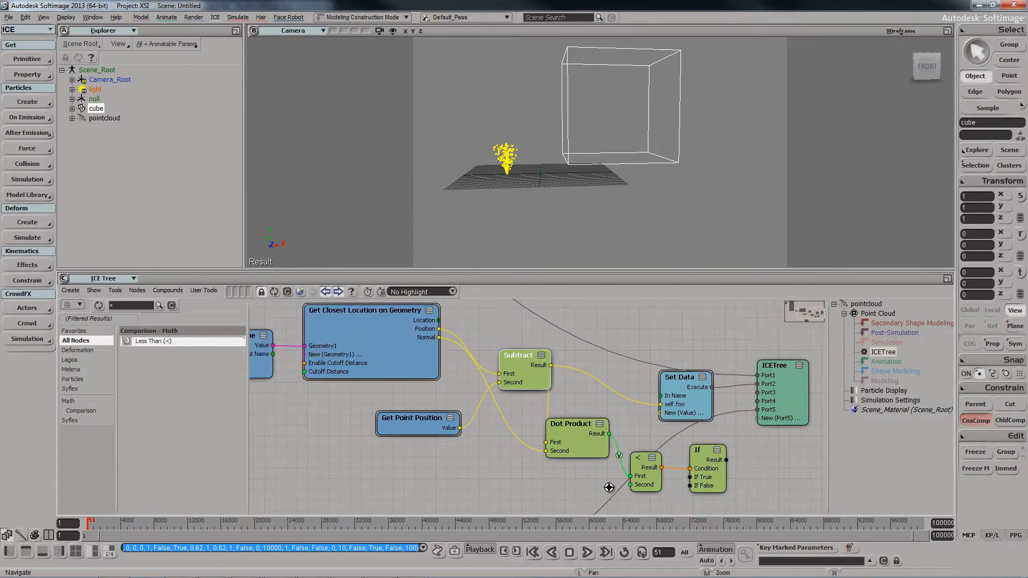
middle_click_drag(552, 450, 514, 438)
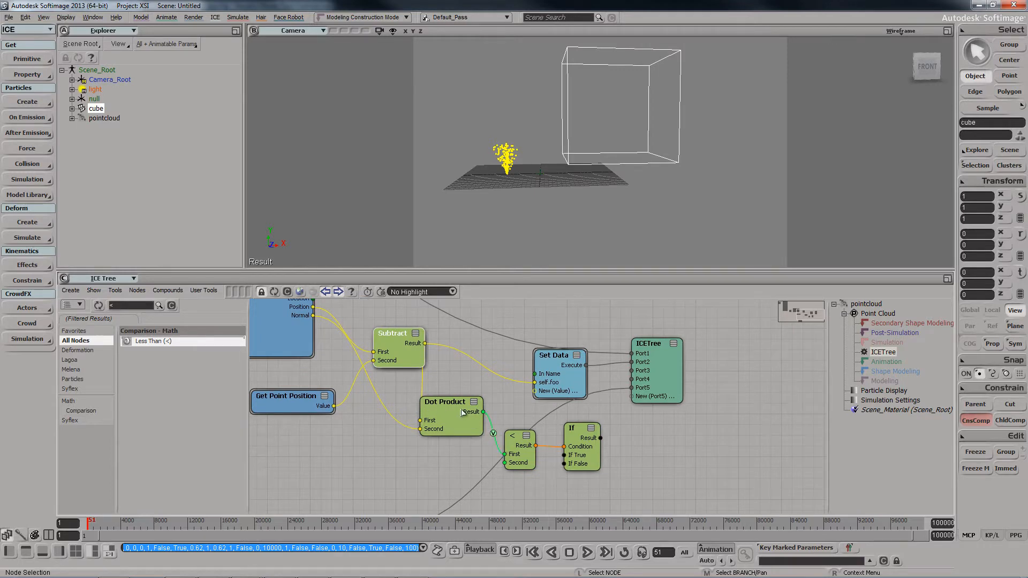
left_click_drag(579, 445, 582, 445)
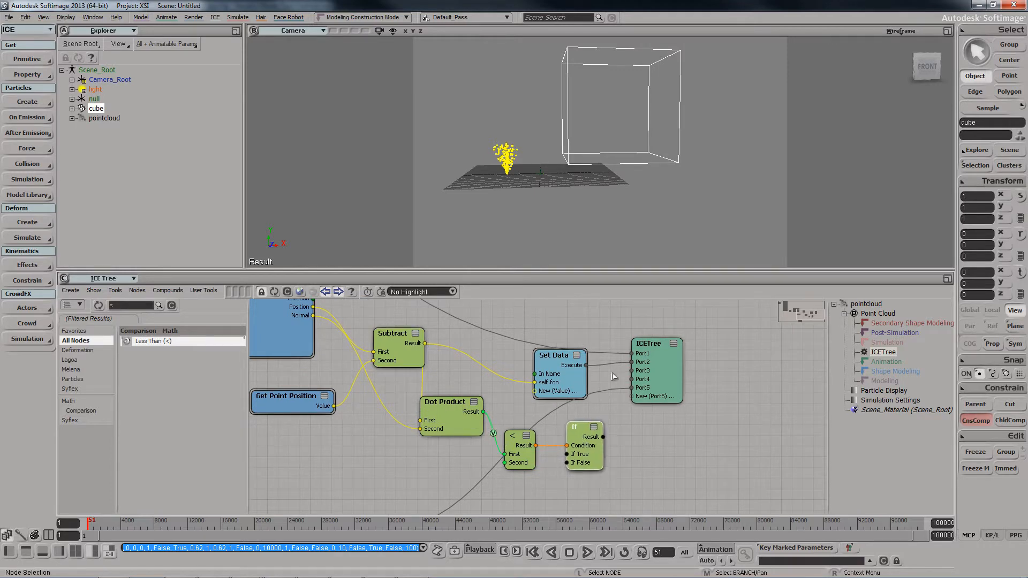
left_click(616, 467)
- Feed Dot Product's Result into Set Data's self.foo and show that connection's values as Numeric
left_click_drag(542, 380, 534, 385)
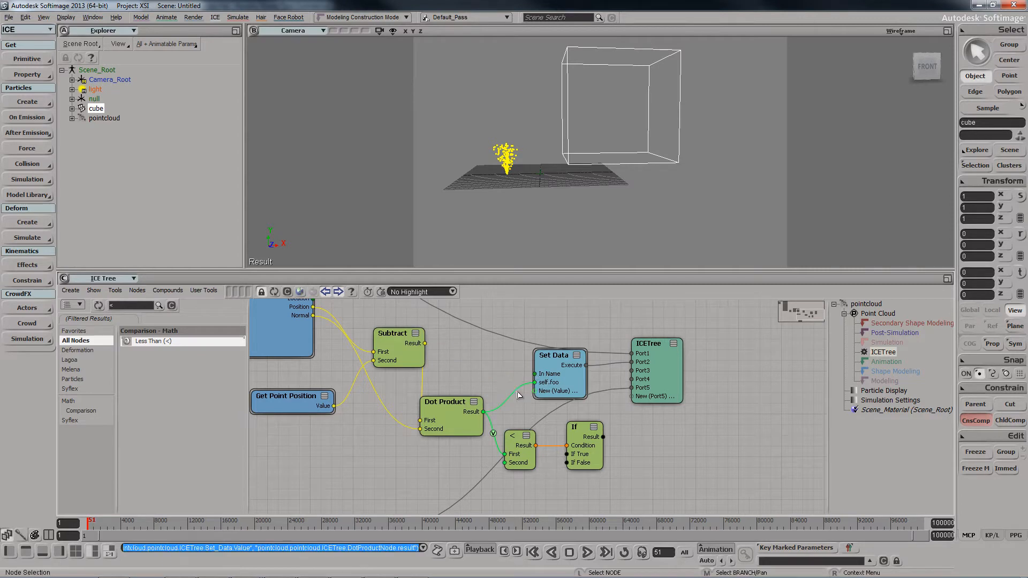
right_click(517, 390)
left_click(537, 446)
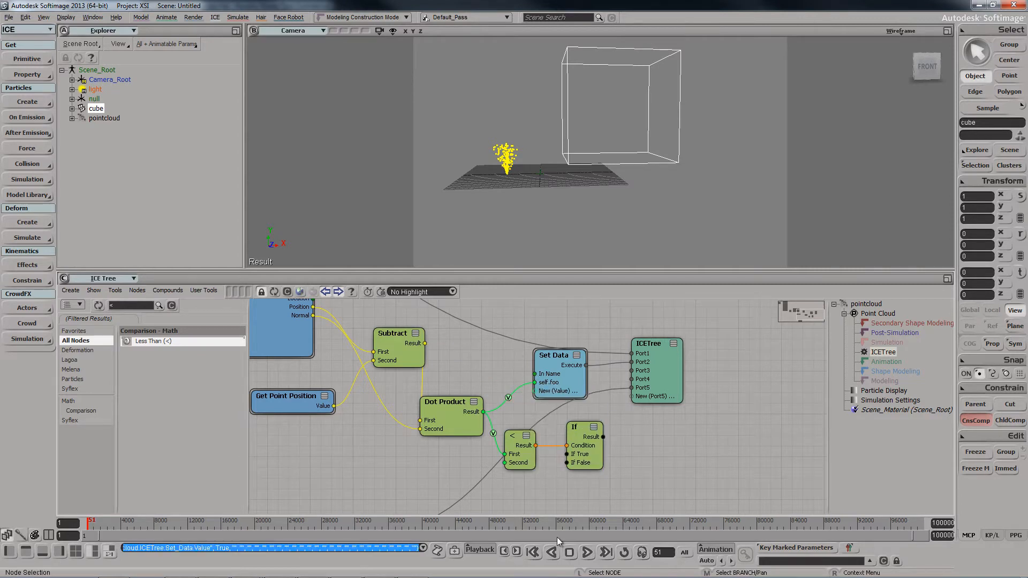
right_click(509, 399)
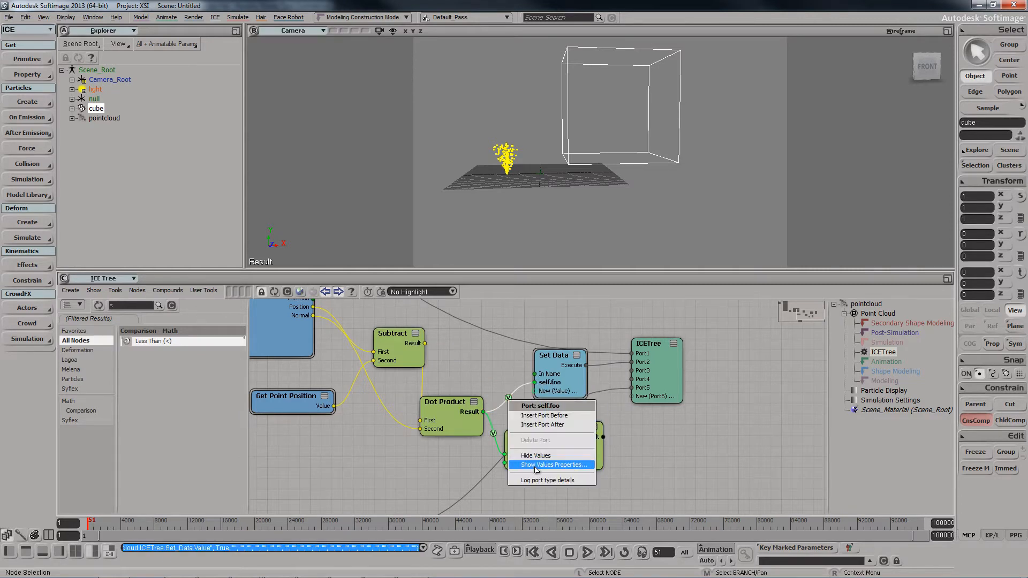
left_click(536, 464)
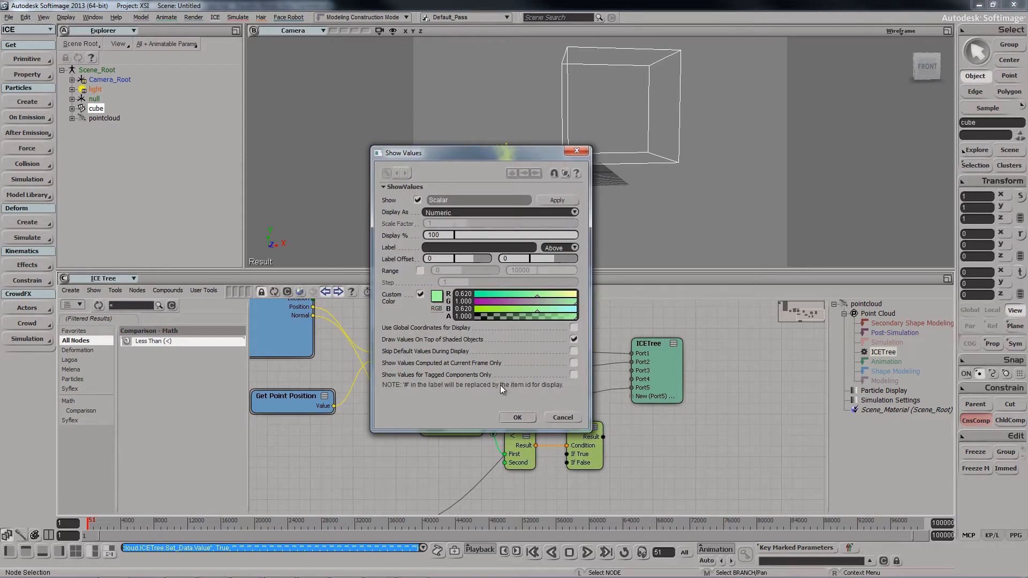
left_click(517, 417)
- Replay the simulation, move the cube over the particle emitter, and examine the dot product values on the particles
left_click(587, 552)
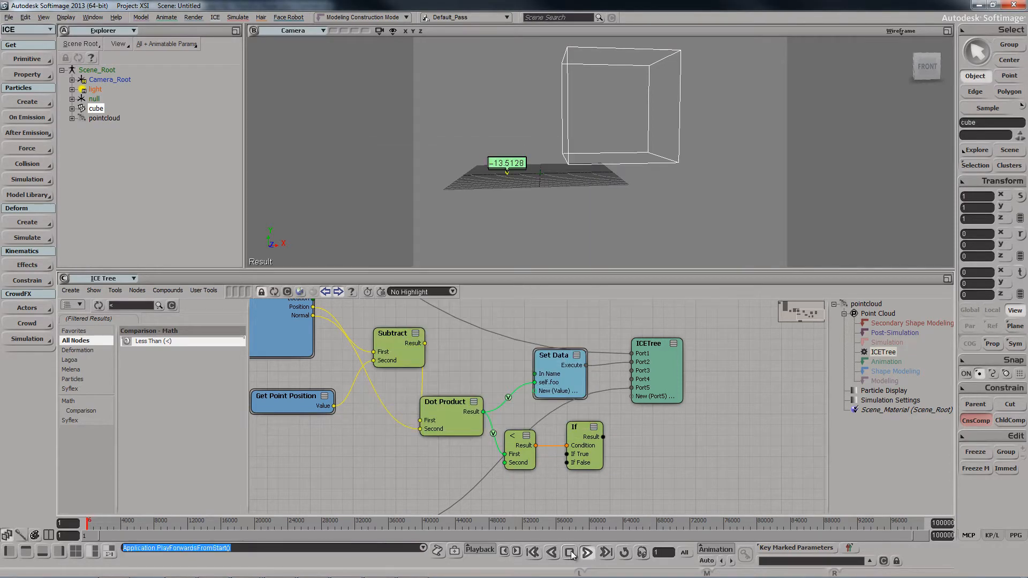
left_click_drag(541, 121, 625, 182)
key("v")
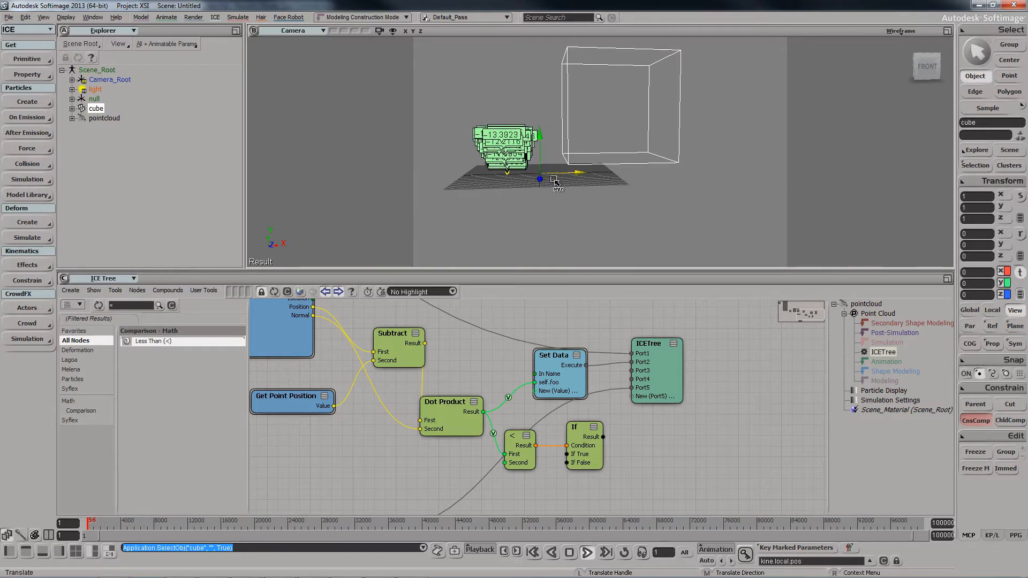
left_click_drag(545, 168, 447, 143)
key("s")
right_click_drag(459, 137, 622, 162)
key("s")
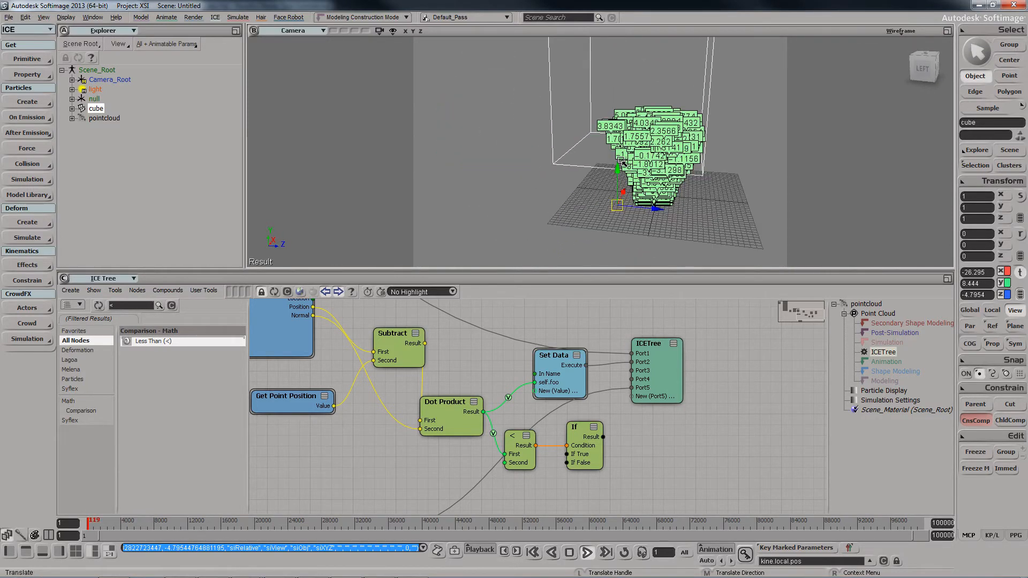
left_click_drag(619, 204, 629, 209)
key("s")
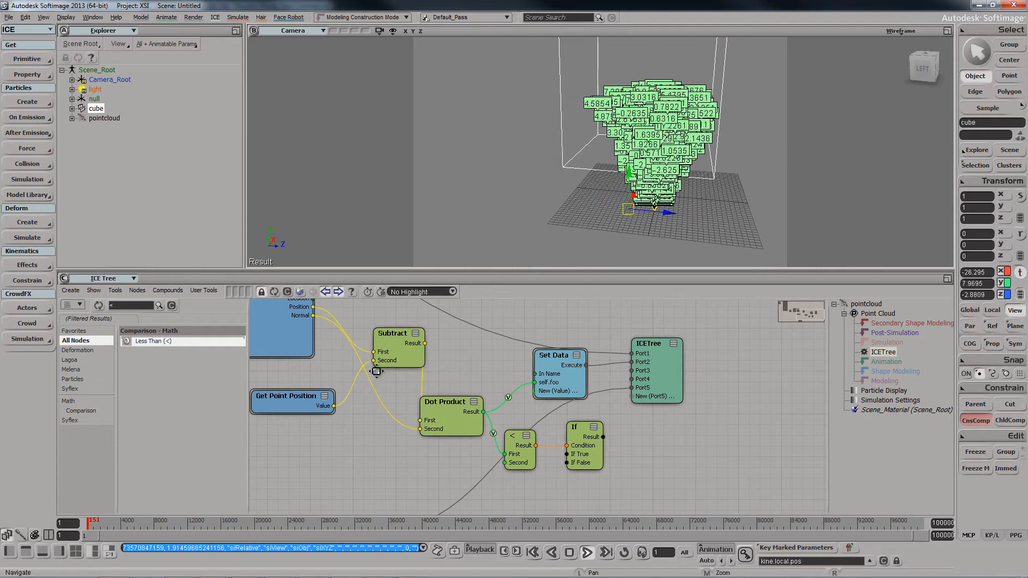
left_click_drag(376, 370, 391, 393)
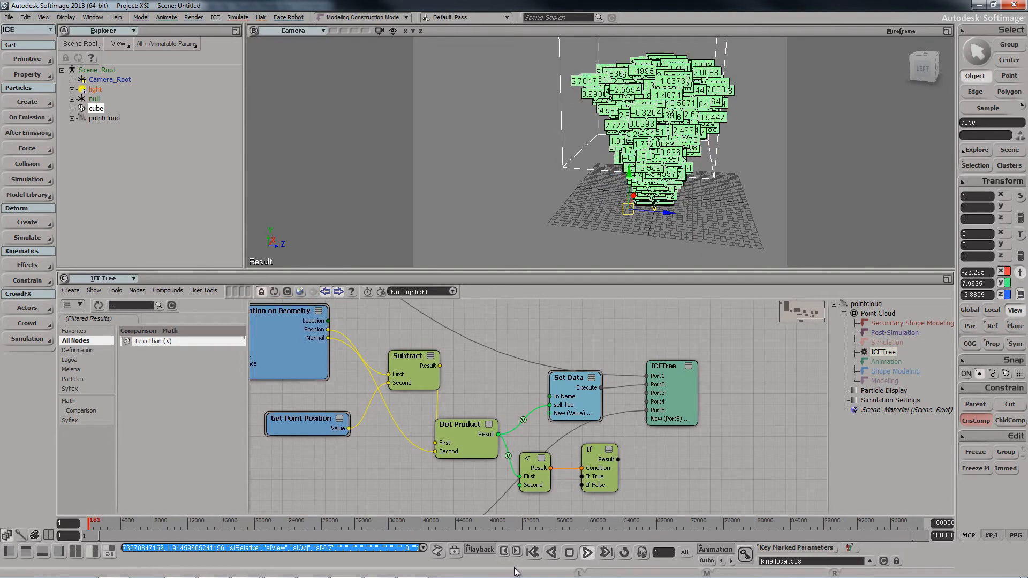
- Return the simulation to the first frame and view the cube and grid from the front
left_click(533, 552)
key("s")
middle_click_drag(634, 397, 528, 393)
right_click(587, 404)
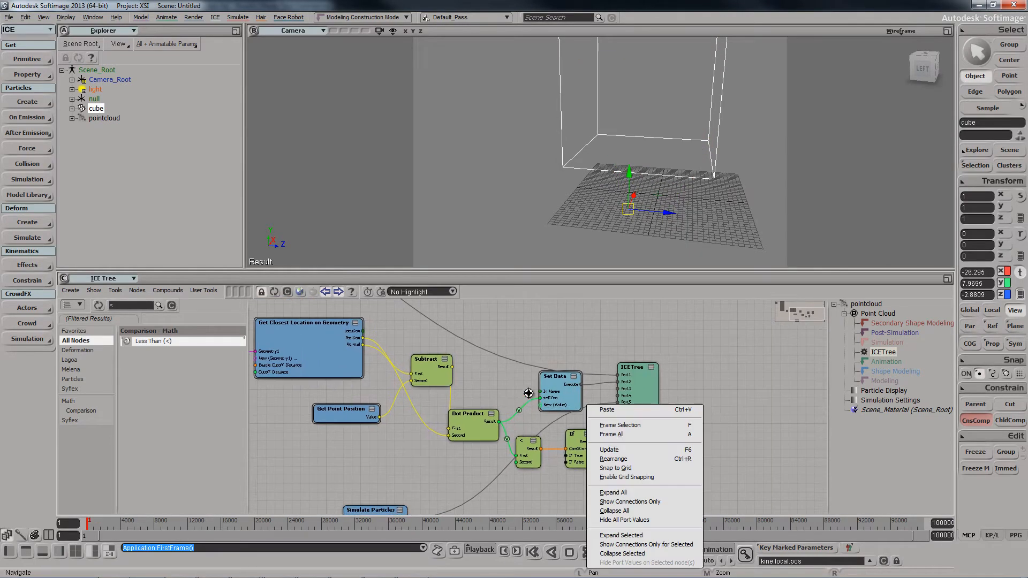
middle_click_drag(571, 178, 555, 159)
right_click(582, 178)
left_click(523, 165)
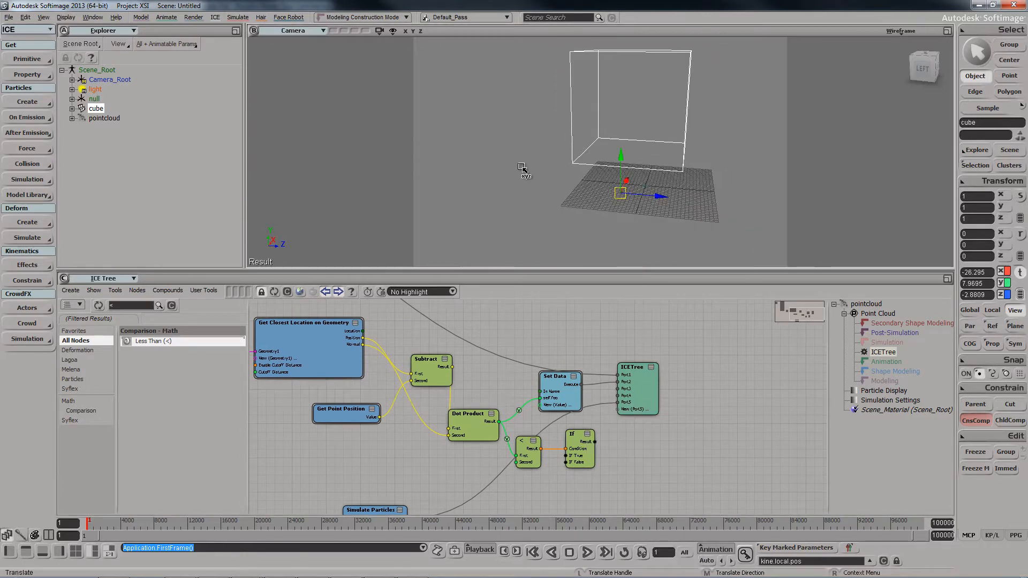
key("s")
right_click(556, 158)
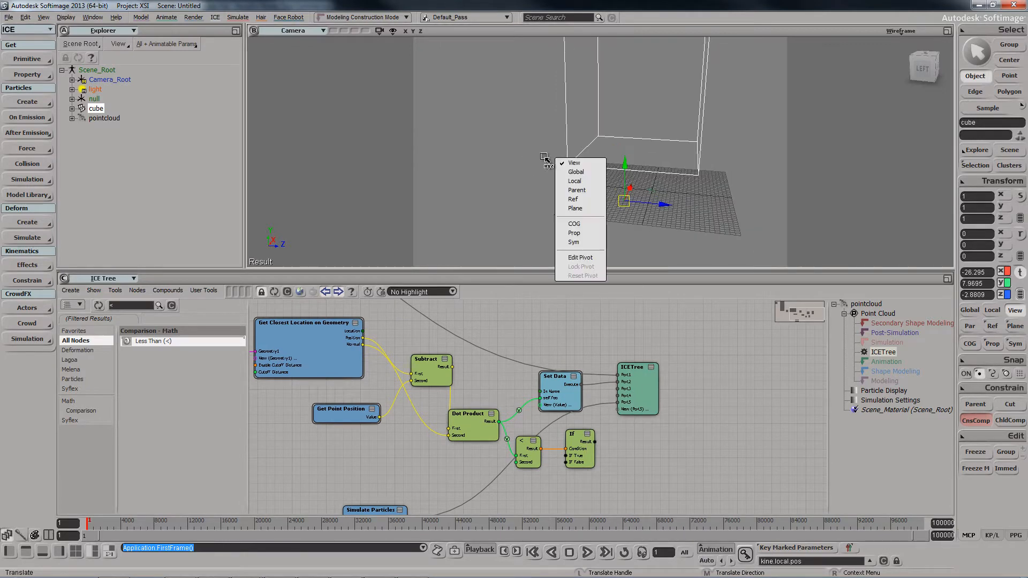
left_click(545, 158)
right_click(519, 151)
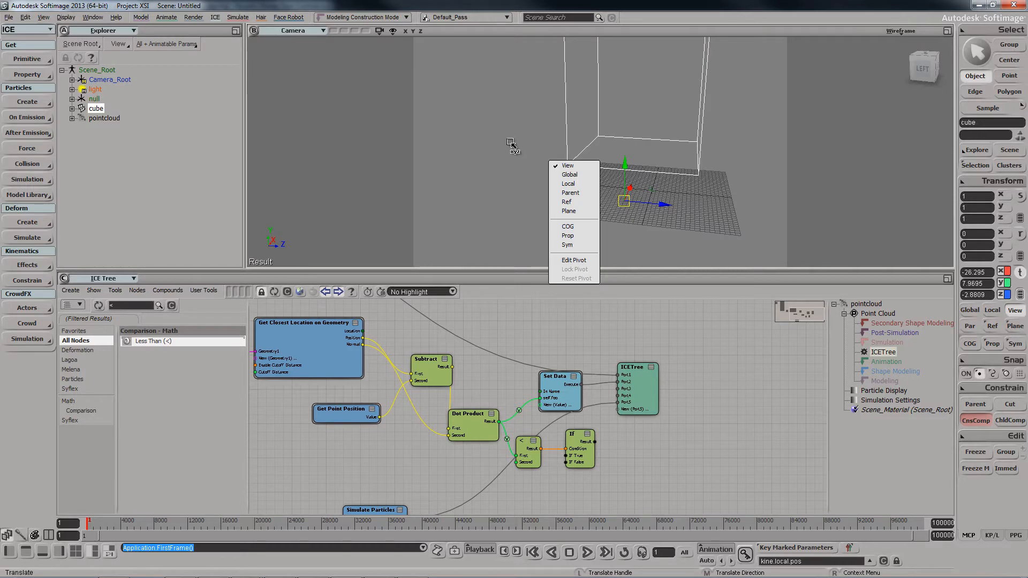
left_click(510, 145)
key("s")
right_click_drag(511, 144, 503, 154)
middle_click_drag(503, 154, 503, 160)
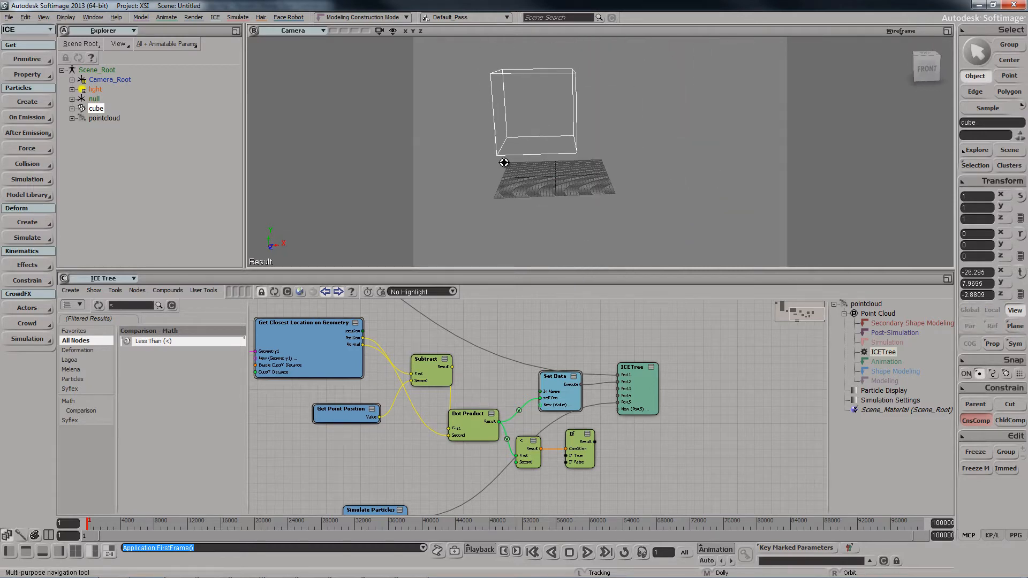
- Undo the cube's moves over the particle emitter
key("space")
key("ctrl+z")
key("ctrl+z")
key("ctrl+z")
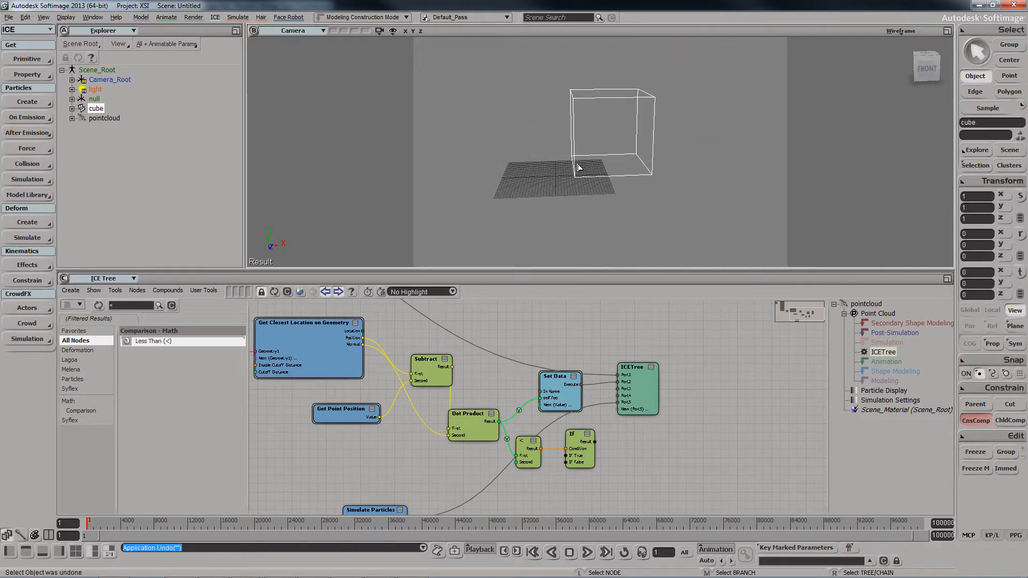
key("space")
key("s")
right_click_drag(539, 177, 526, 172)
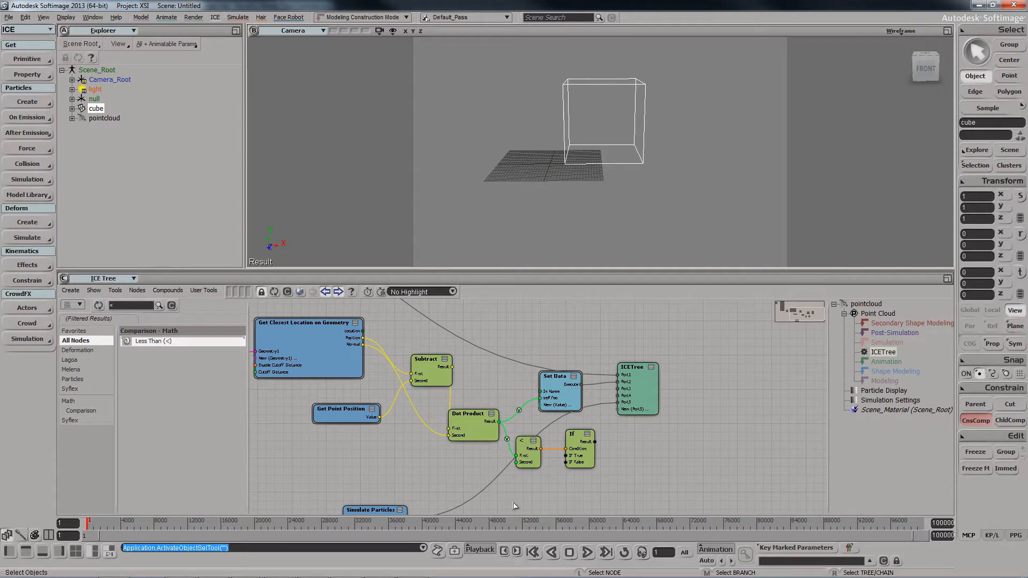
- Set the Less Than node's Epsilon to 0
double_click(521, 453)
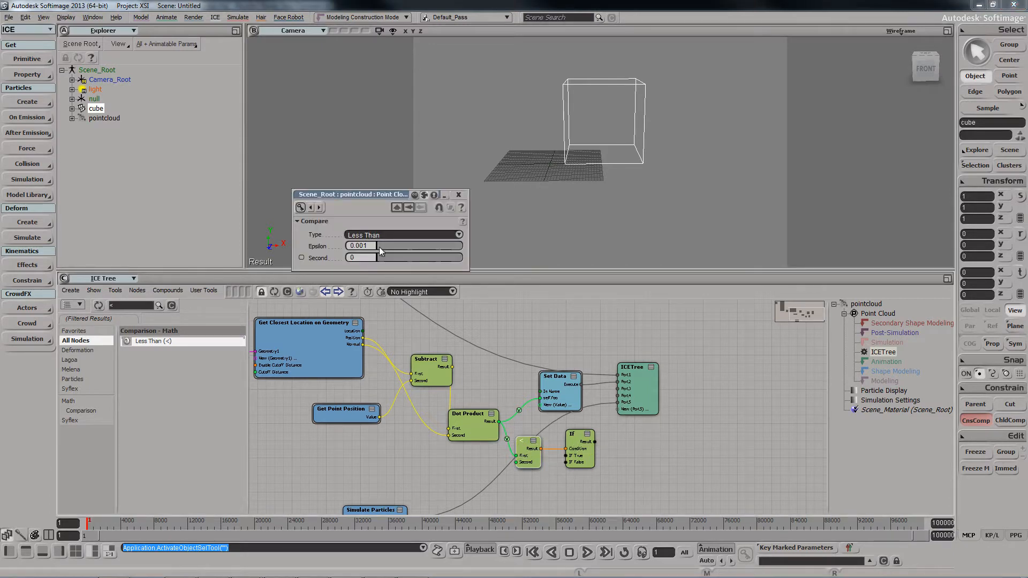
left_click_drag(379, 246, 327, 246)
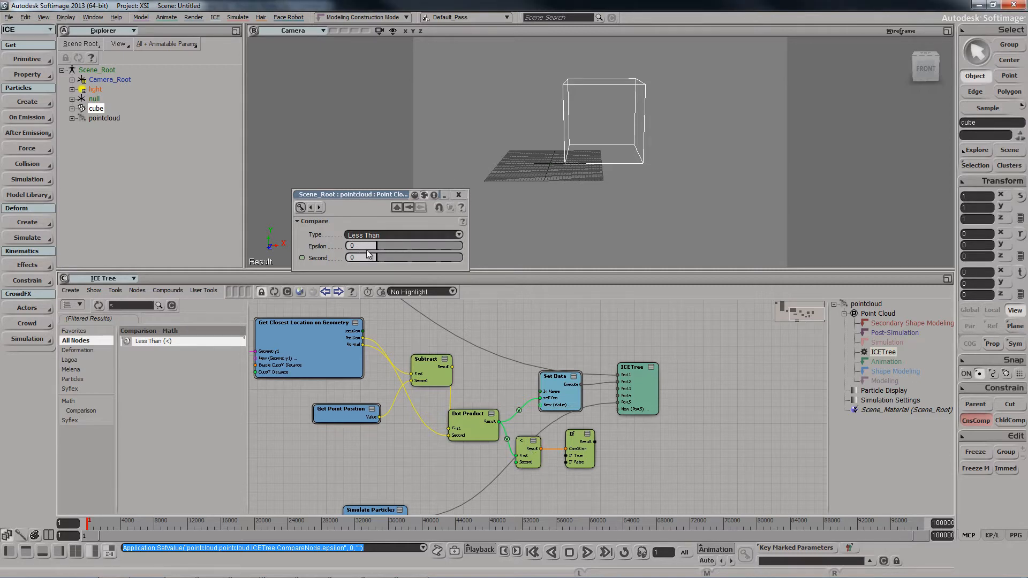
left_click(456, 195)
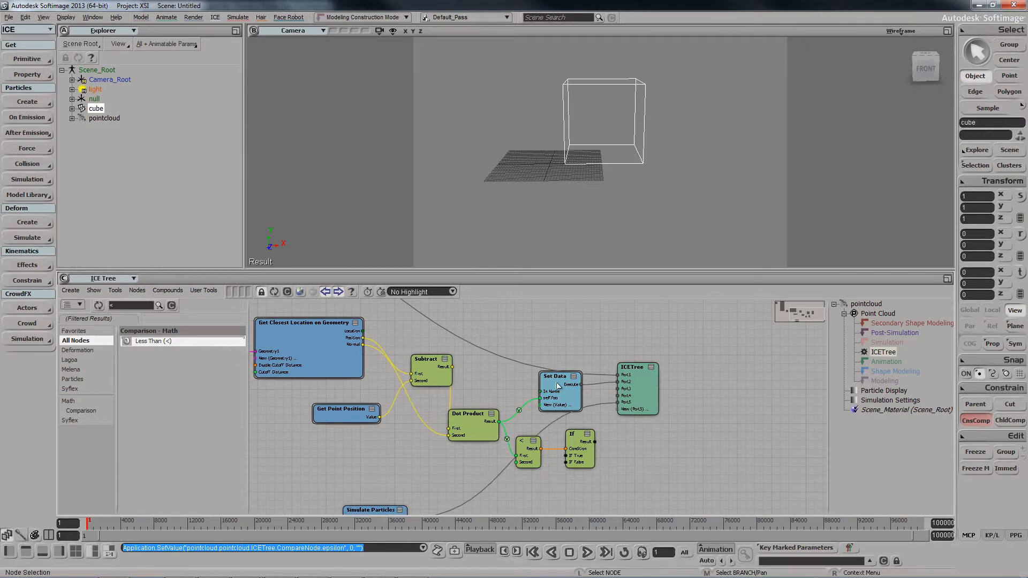
- Reposition the If, ICETree and Set Data nodes to spread out the graph around the Less Than comparison
scroll(489, 373, "up", 2)
scroll(503, 393, "up", 1)
middle_click_drag(504, 393, 498, 357)
mouse_move(511, 397)
left_mouse_down()
mouse_move(516, 403)
mouse_move(512, 396)
left_mouse_up()
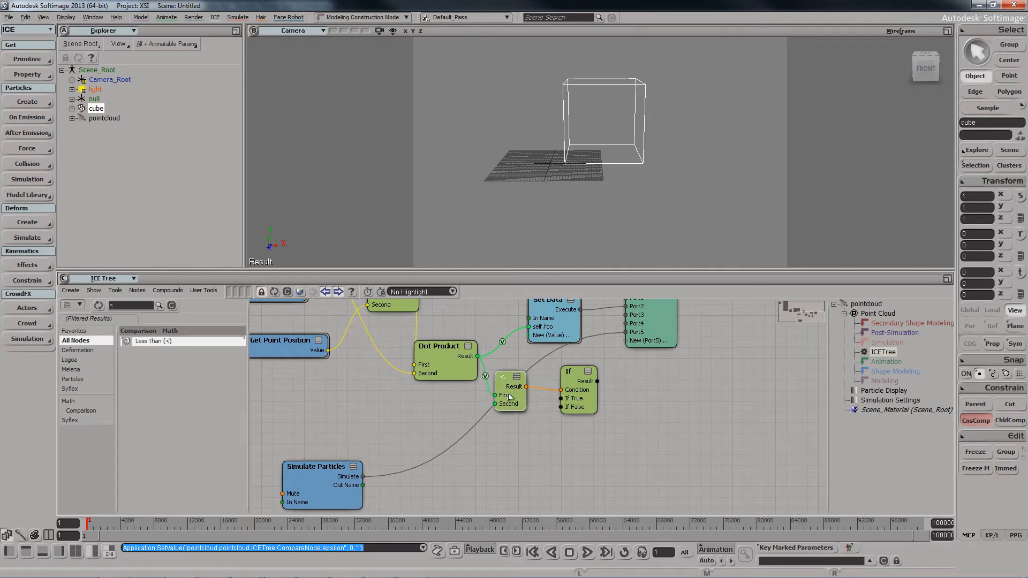
left_click_drag(588, 383, 595, 392)
scroll(588, 393, "down", 1)
scroll(587, 393, "down", 1)
middle_click_drag(587, 393, 507, 408)
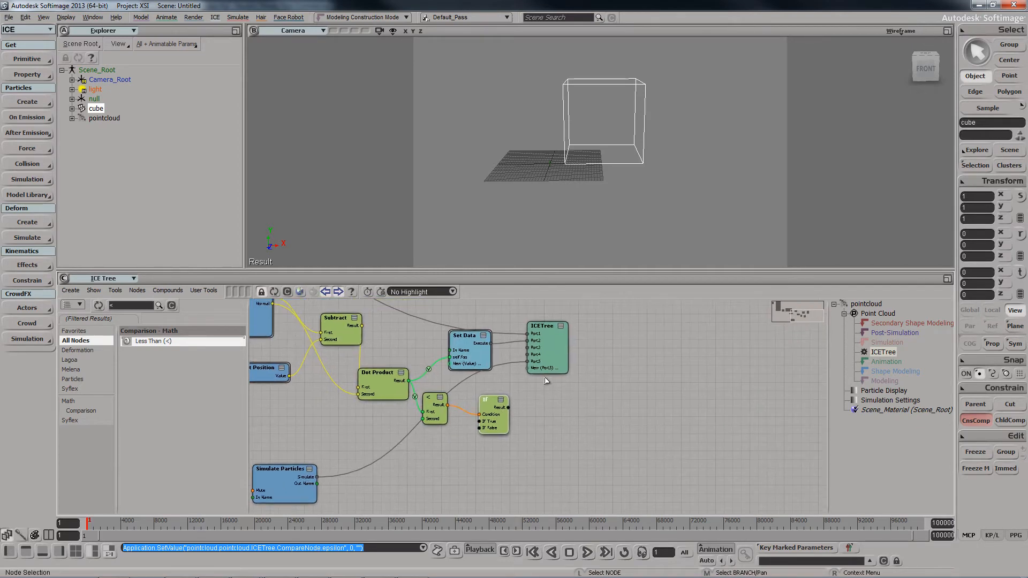
left_click_drag(547, 363, 596, 359)
left_click_drag(489, 364, 502, 361)
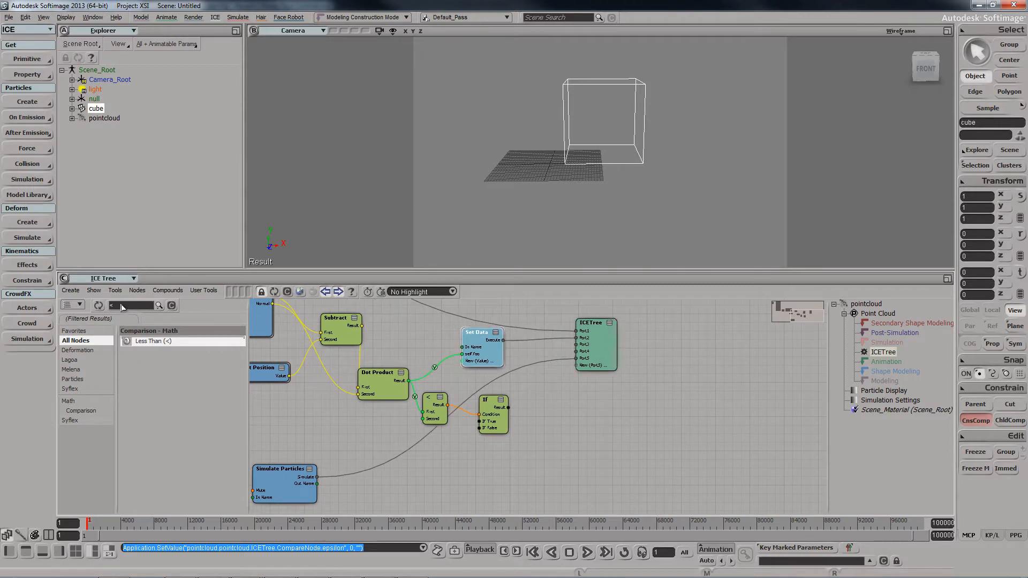
type("point velocity")
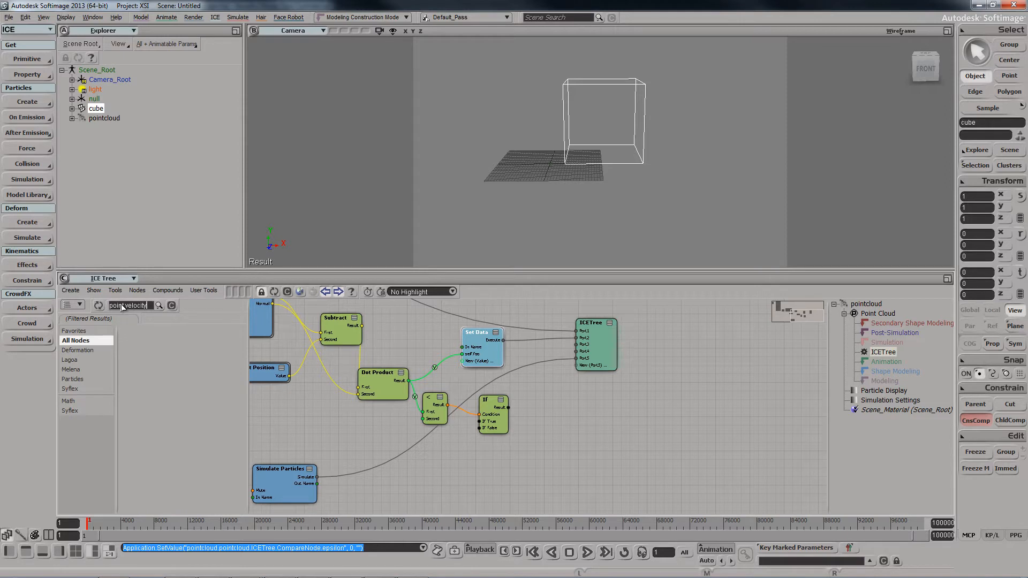
key("BackSpace")
key("BackSpace")
key("BackSpace")
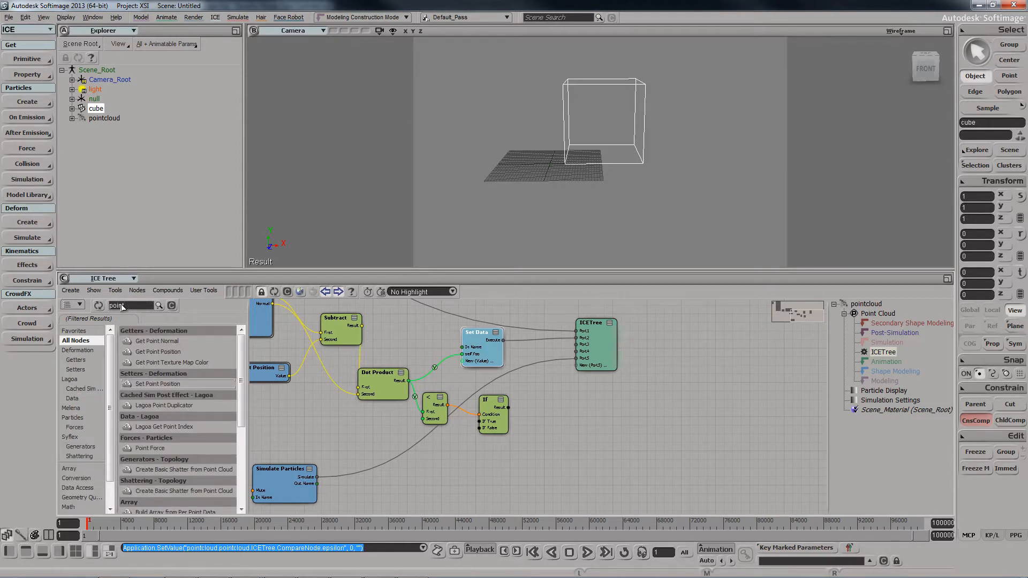
scroll(231, 431, "down", 4)
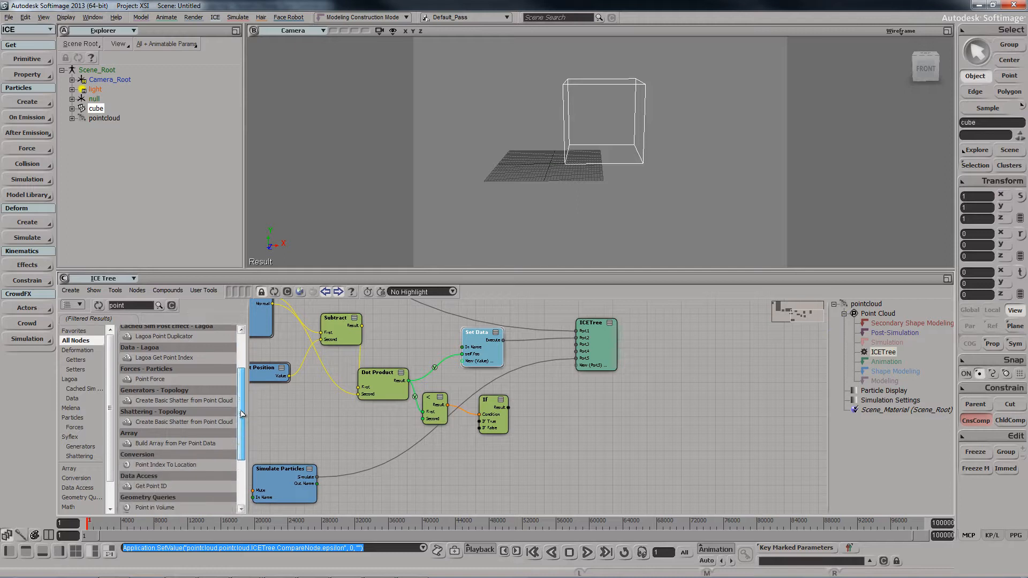
scroll(232, 431, "up", 2)
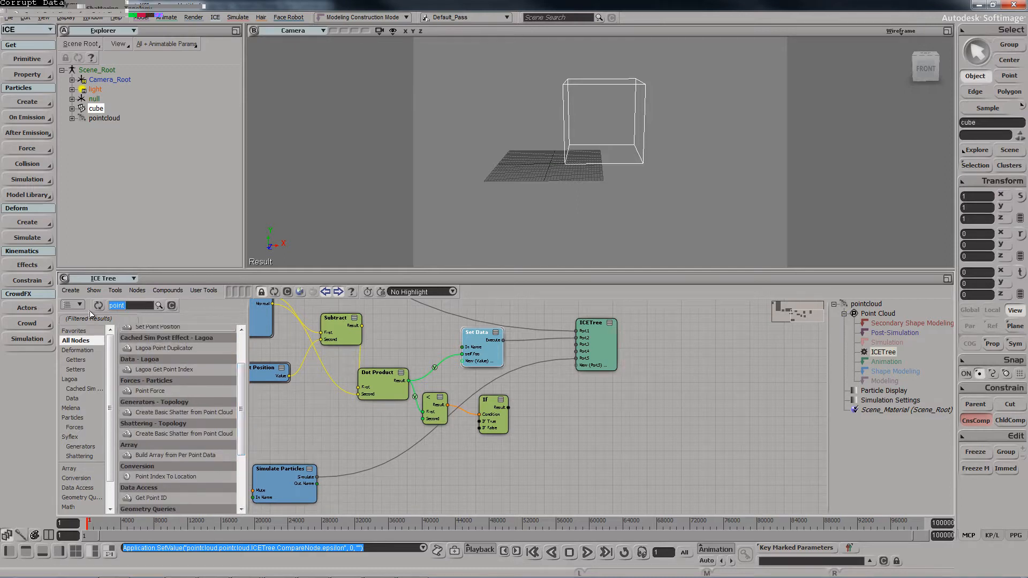
- Find the particle velocity nodes and add Get Particle Velocity and Set Particle Velocity below the If node in the graph
type("particle")
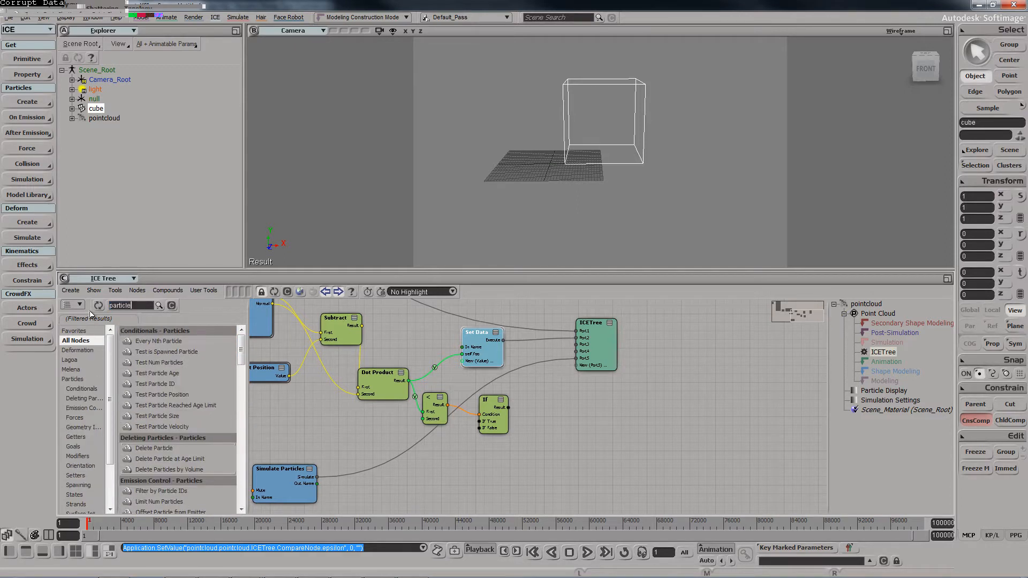
type(" v")
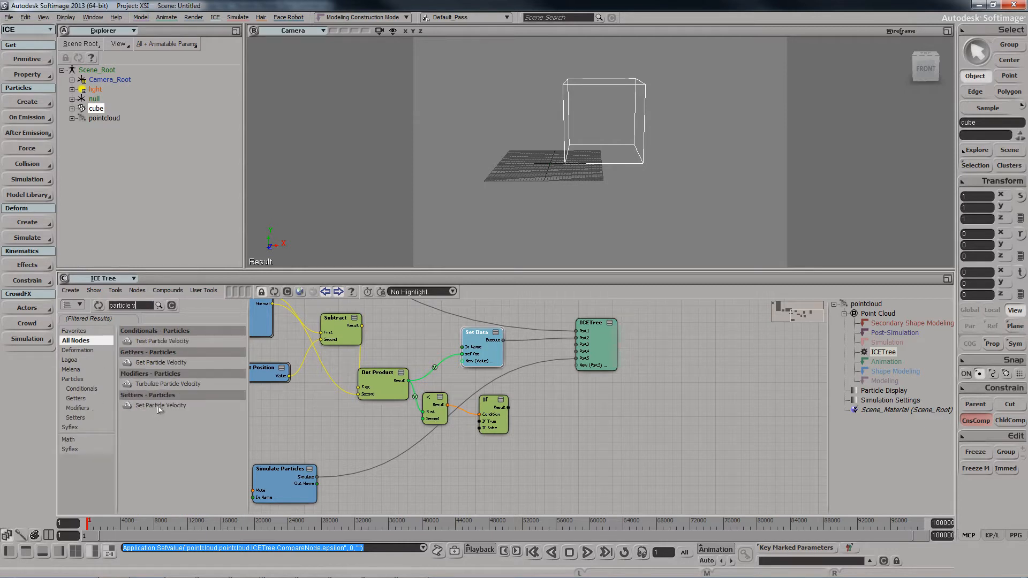
left_click_drag(157, 364, 435, 478)
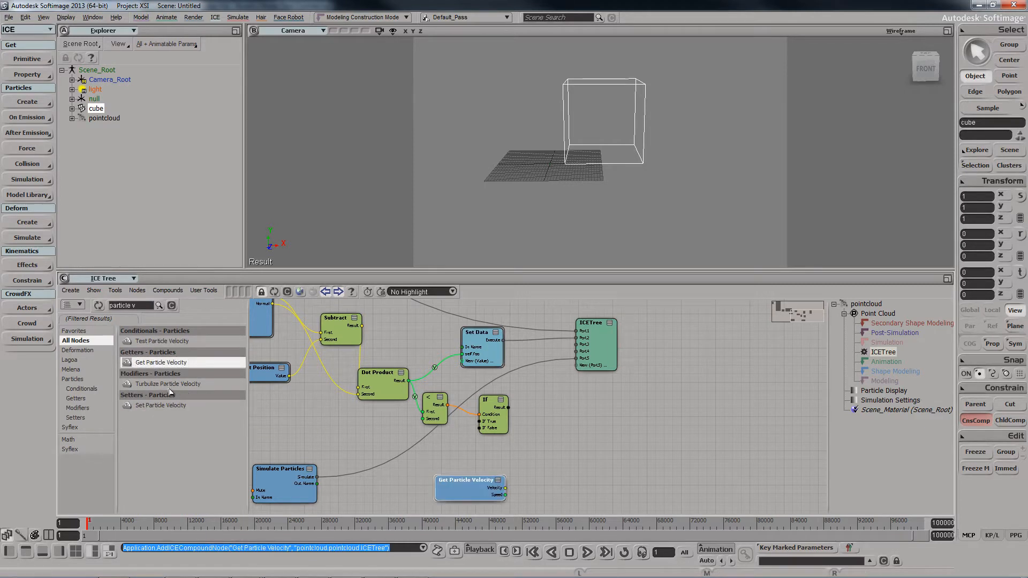
left_click_drag(161, 407, 524, 438)
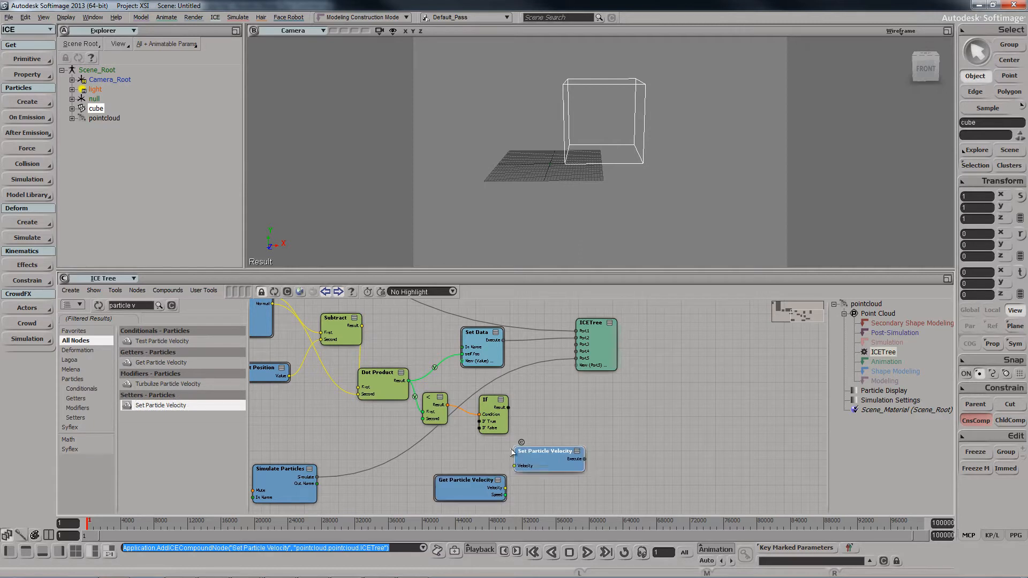
- Delete the Set Data node and connect Get Particle Velocity's Velocity output to Set Particle Velocity, leaving space between the two nodes
key("Delete")
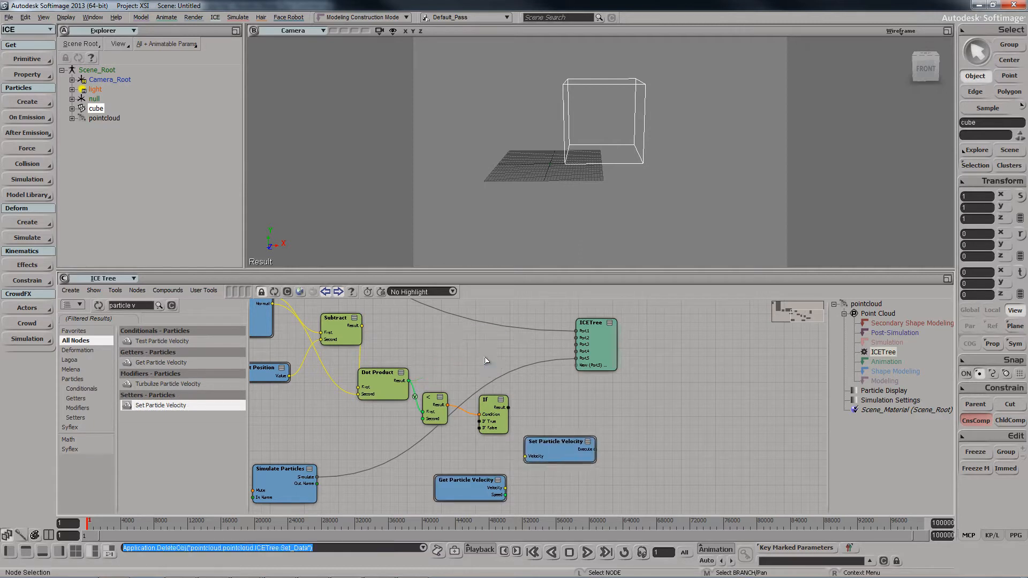
left_click_drag(541, 453, 557, 456)
left_click_drag(480, 494, 541, 459)
mouse_move(474, 489)
left_mouse_down()
mouse_move(544, 462)
mouse_move(581, 474)
mouse_move(473, 471)
left_mouse_up()
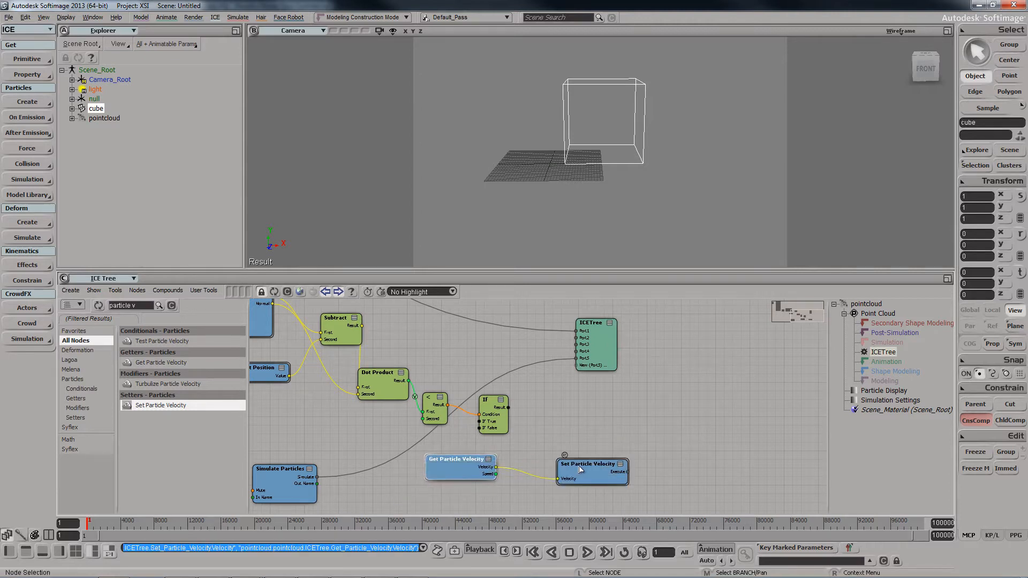
left_click_drag(580, 466, 581, 462)
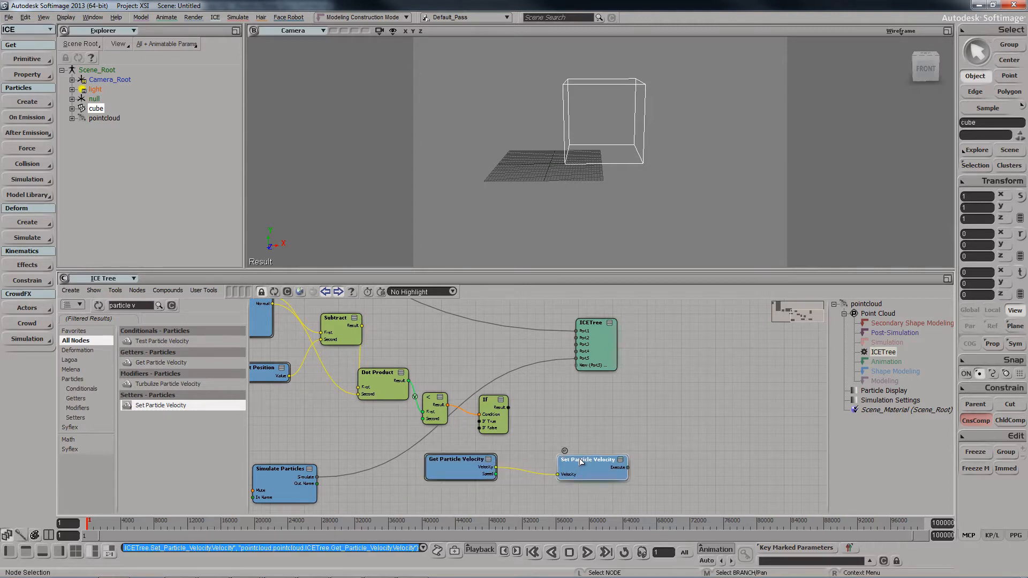
scroll(538, 449, "up", 1)
middle_click_drag(509, 464, 514, 441)
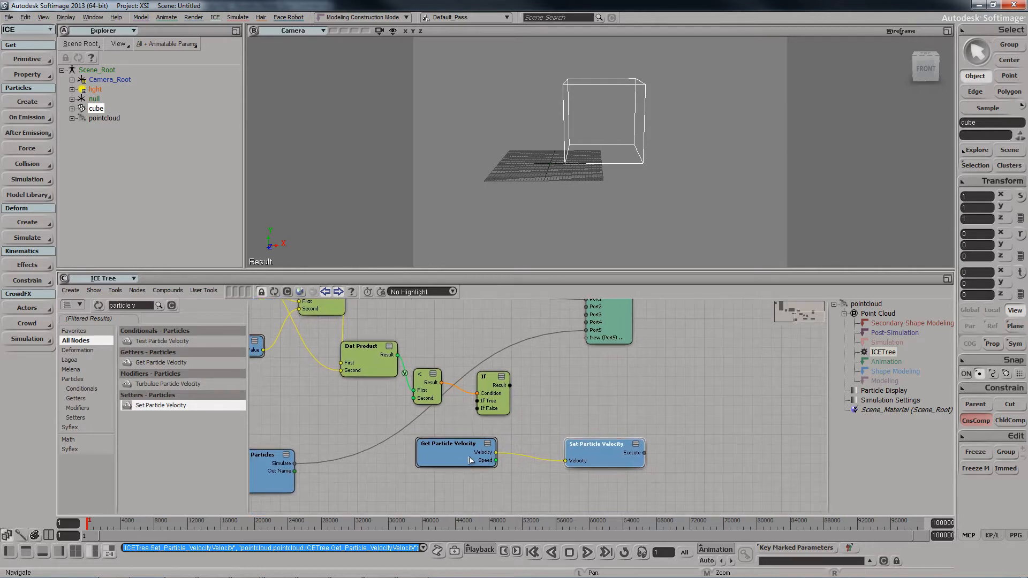
left_click_drag(451, 453, 435, 458)
left_click_drag(595, 456, 594, 451)
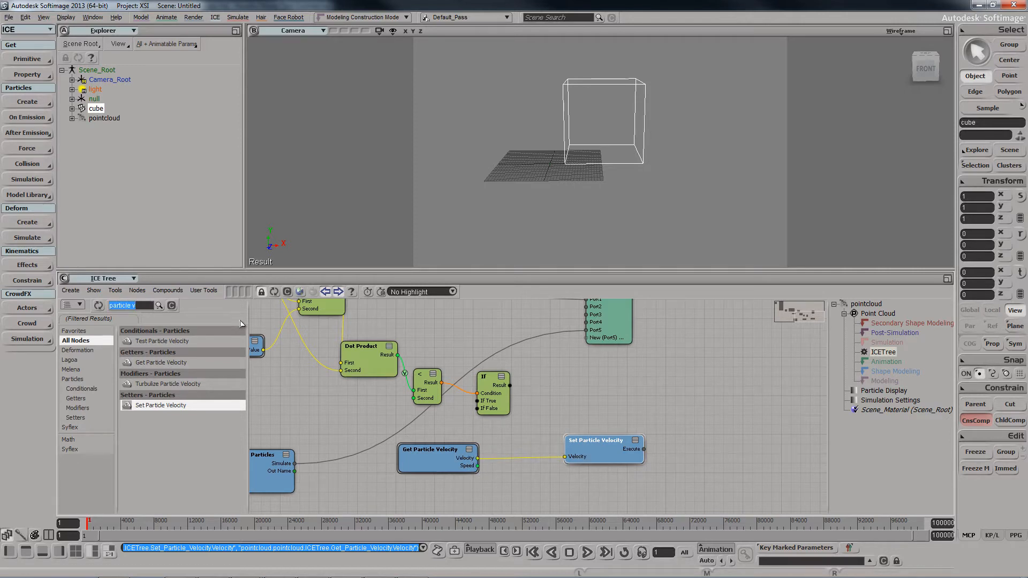
- Insert a Resize Vector node between Get Particle Velocity and Set Particle Velocity, with Speed feeding its New Length
type("resize")
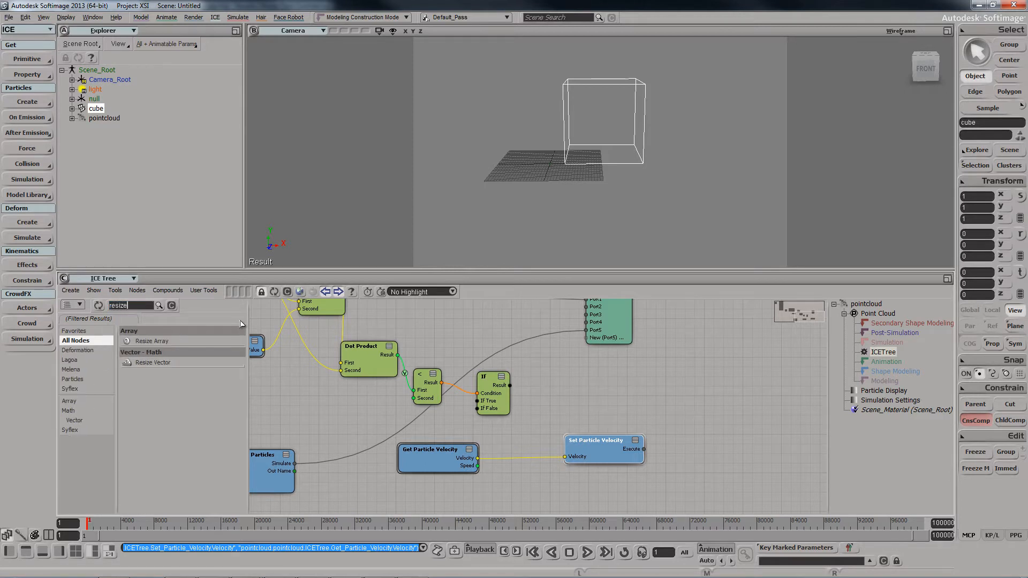
left_click_drag(184, 364, 527, 454)
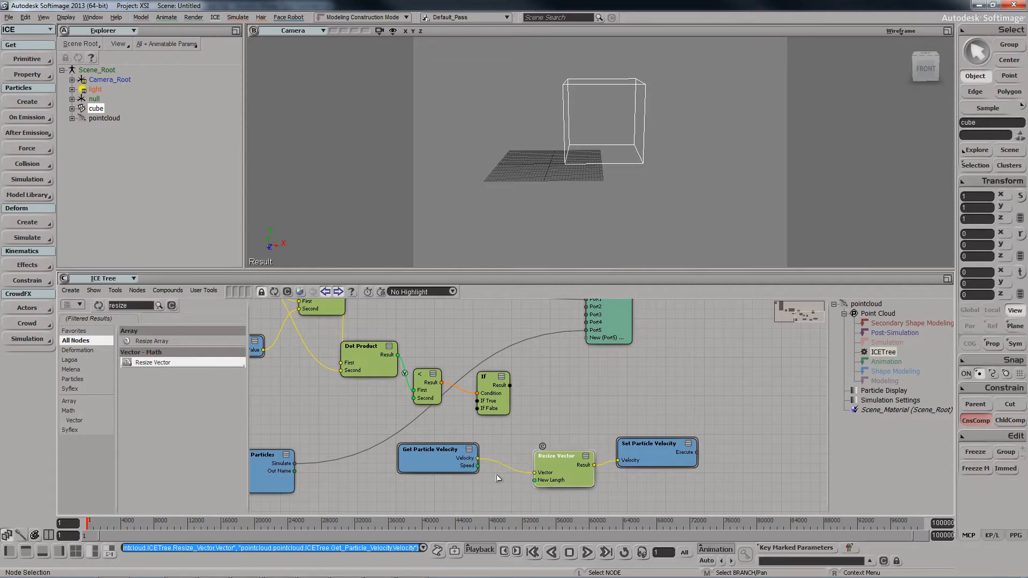
left_click_drag(478, 465, 534, 480)
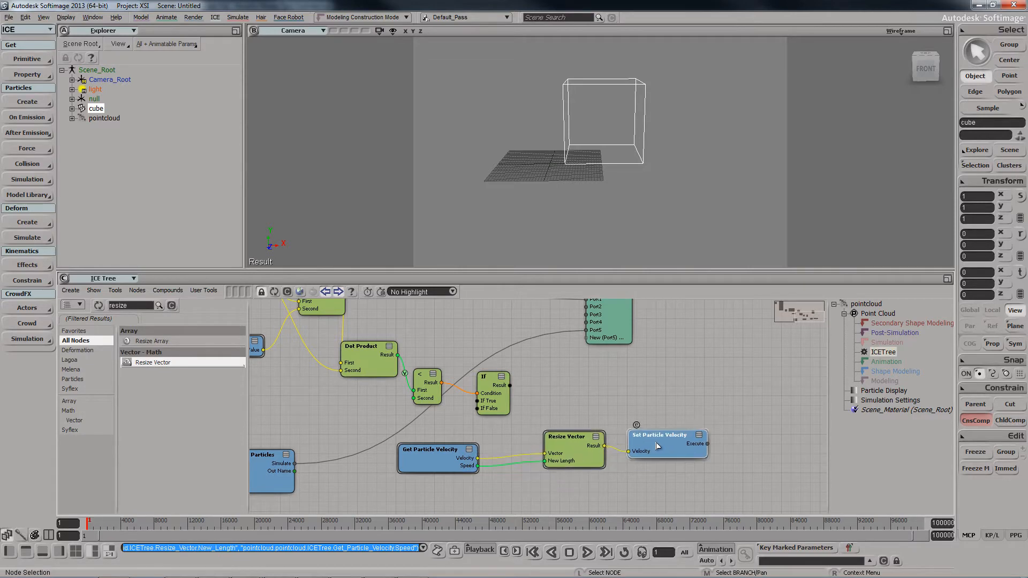
left_click_drag(594, 462, 607, 469)
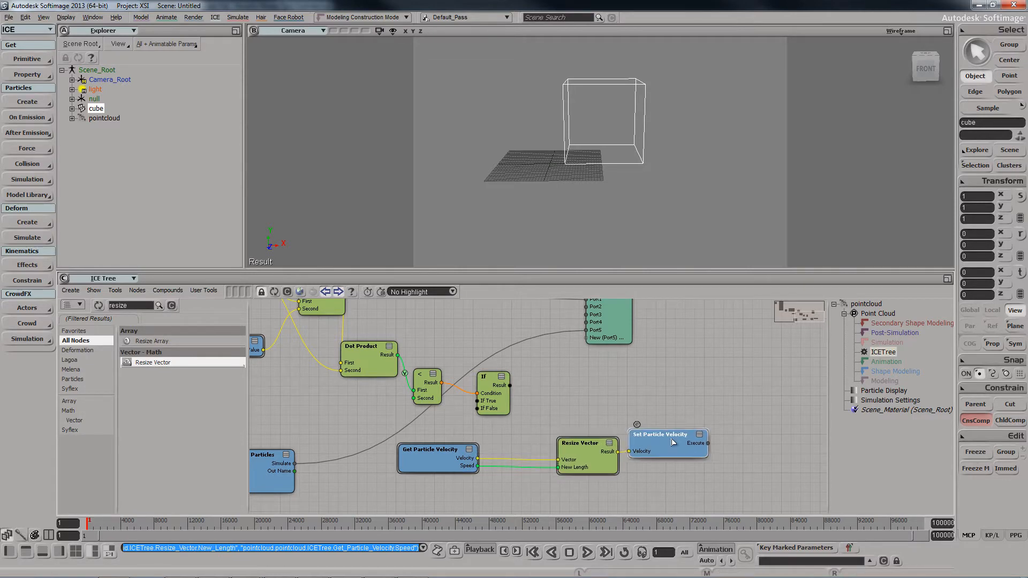
- Connect the Resize Vector result to If True and the If node's result to Set Particle Velocity's Velocity input
key("s")
left_click_drag(662, 441, 593, 418)
key("s")
left_click_drag(519, 417, 433, 383)
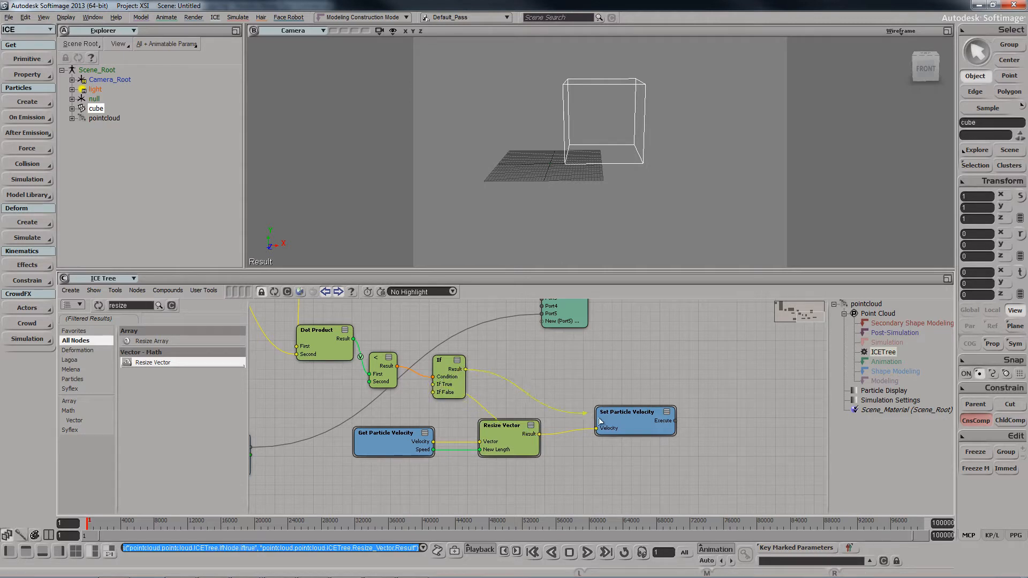
left_click_drag(613, 430, 614, 430)
left_click_drag(603, 408, 598, 353)
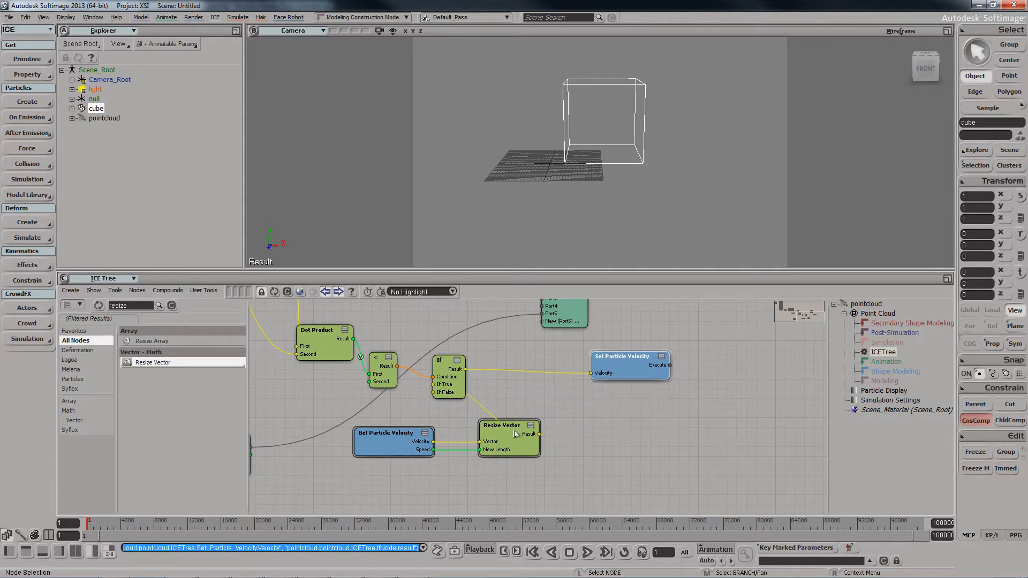
- Rearrange the Resize Vector, Get Particle Velocity and If nodes so the velocity branch leads clearly into the If node
middle_click_drag(468, 438, 482, 428)
left_click_drag(495, 441, 481, 439)
left_click_drag(406, 442, 375, 446)
left_click_drag(462, 377, 542, 386)
left_click_drag(505, 436, 465, 431)
- Connect Set Particle Velocity's Execute output to Port2 of the ICETree node and space the two nodes apart
middle_click_drag(643, 350, 571, 405)
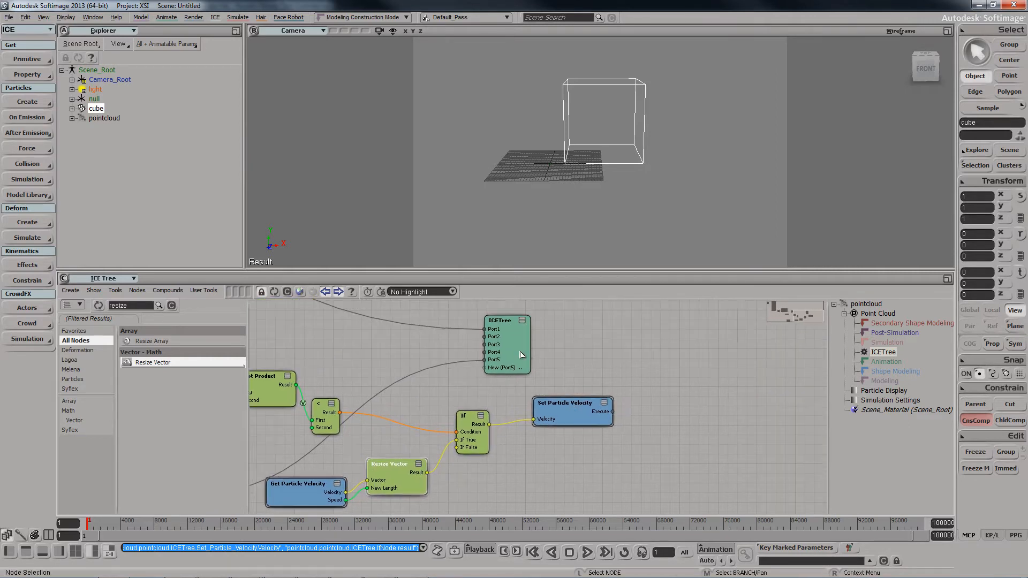
left_click_drag(520, 353, 604, 355)
left_click_drag(612, 412, 578, 385)
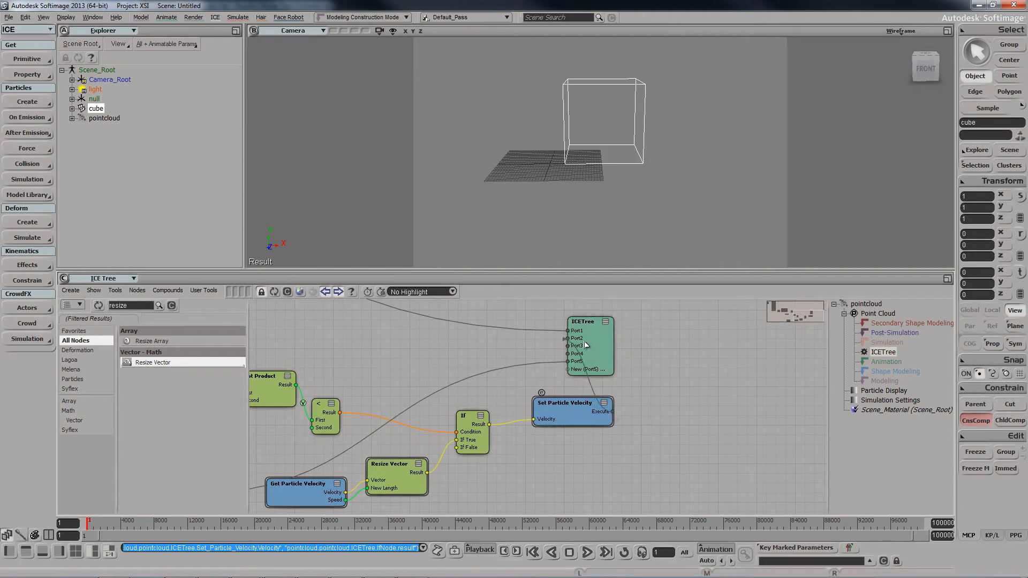
left_click_drag(587, 346, 627, 335)
left_click_drag(588, 415, 569, 420)
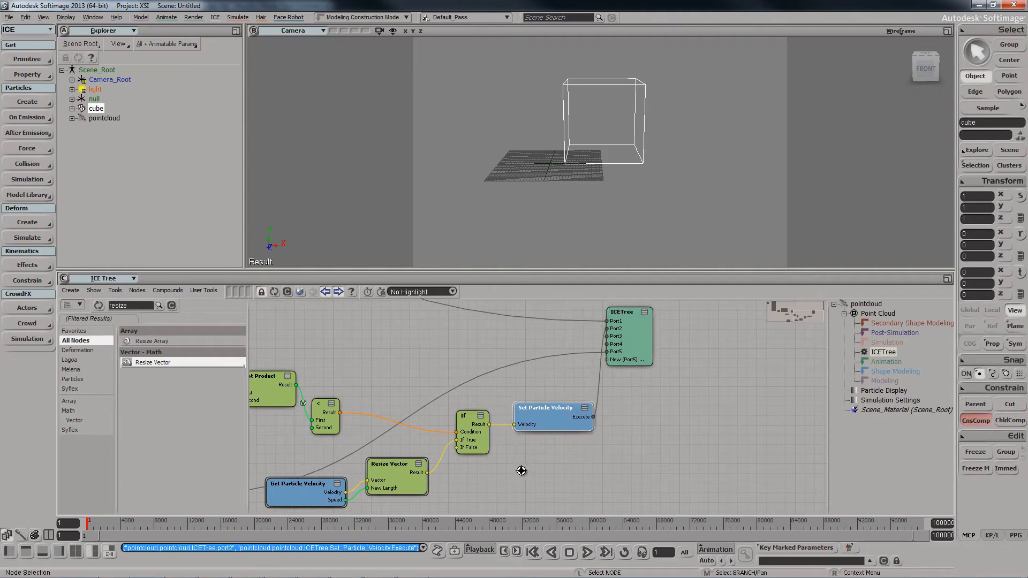
- Move Set Particle Velocity close to the If node and place Simulate Particles below it, clear of the velocity branch
middle_click_drag(521, 470, 553, 441)
left_click_drag(571, 396, 558, 403)
scroll(535, 416, "down", 3)
middle_click_drag(537, 420, 596, 392)
left_click_drag(366, 435, 520, 454)
left_click_drag(669, 457, 633, 476)
scroll(484, 478, "up", 4)
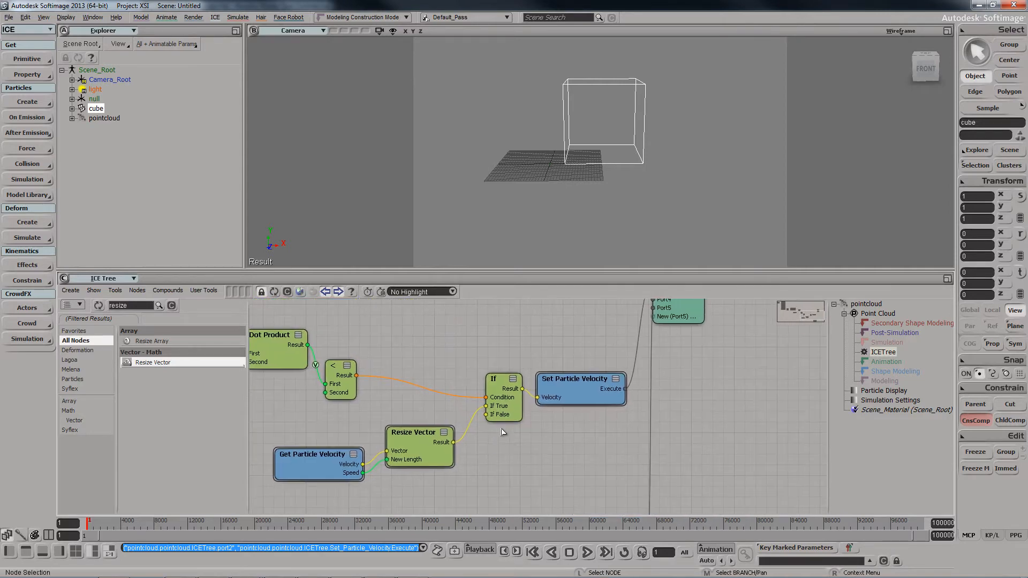
middle_click_drag(496, 467, 534, 452)
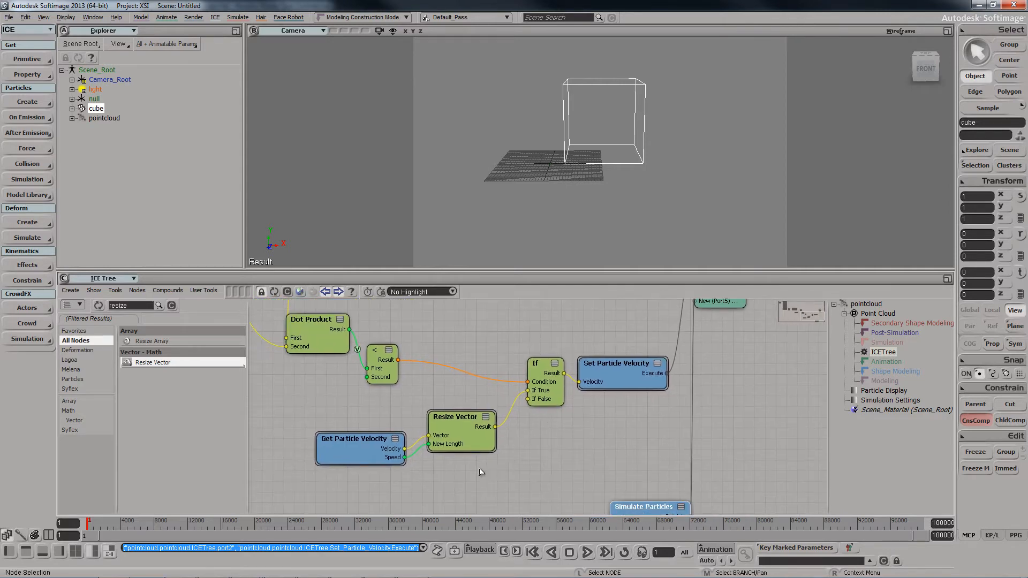
- Open the If node's properties and replace the Resize Vector connection at If True with Get Particle Velocity's Velocity output
double_click(538, 399)
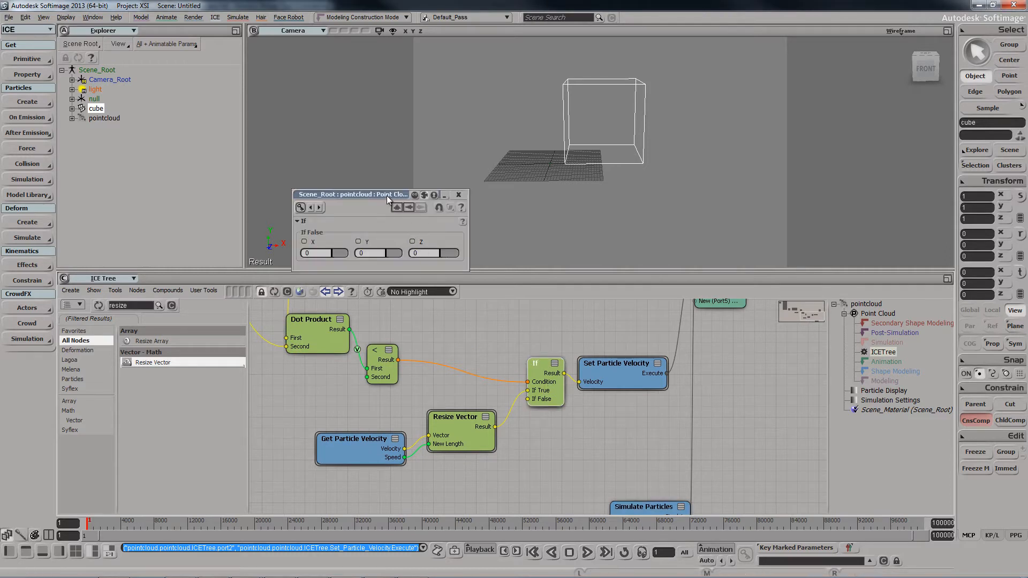
left_click_drag(386, 195, 359, 185)
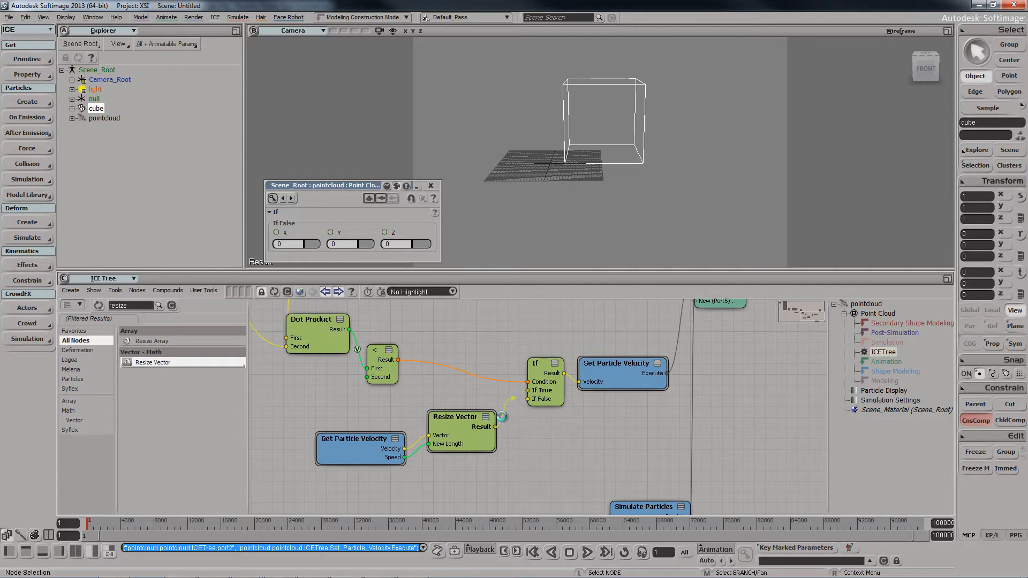
left_click_drag(436, 412, 440, 425)
left_click_drag(556, 400, 555, 394)
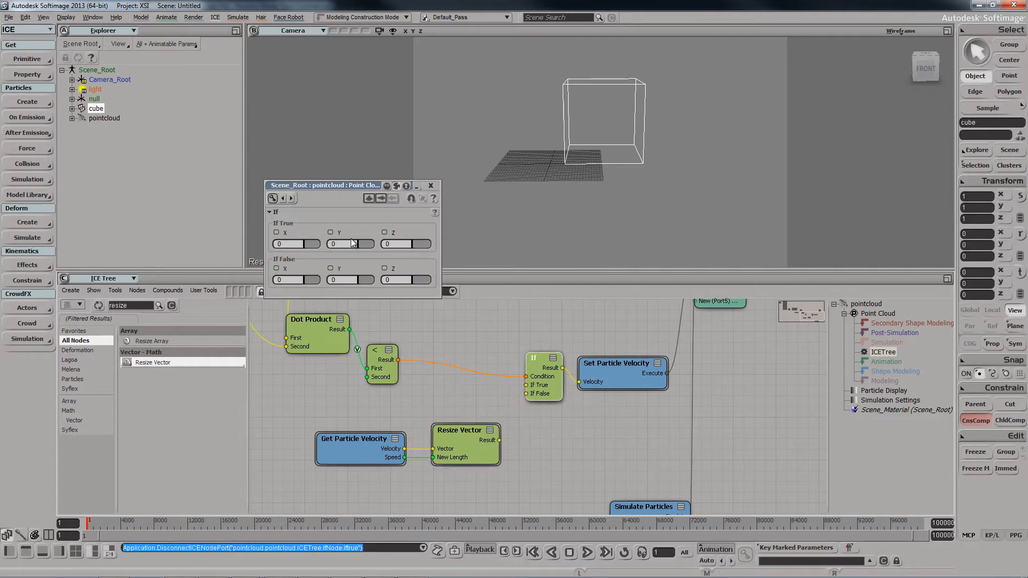
left_click(339, 243)
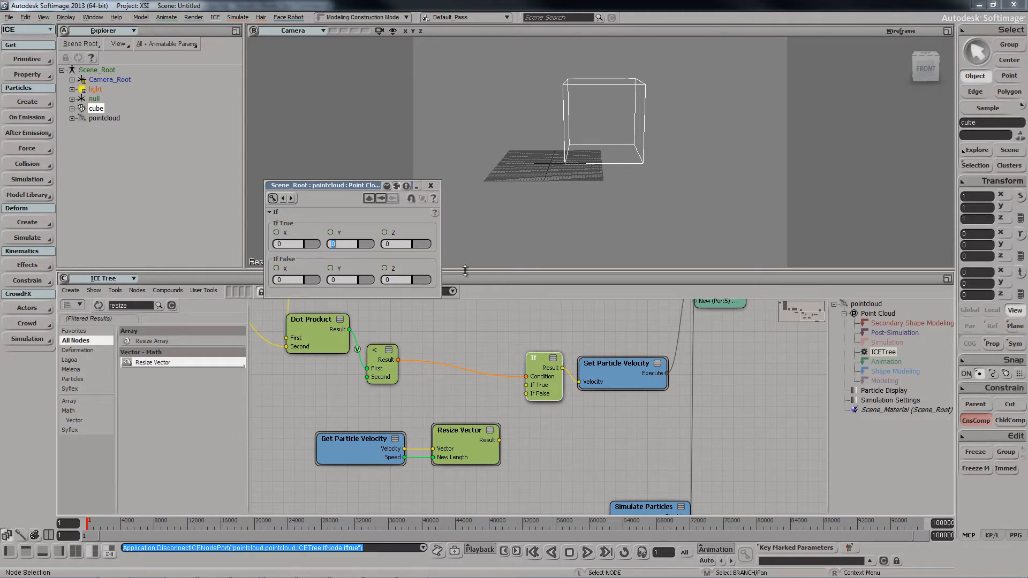
left_click_drag(372, 463, 527, 385)
- Play the simulation from the first frame and examine the emitted particles beside the cube
left_click(533, 552)
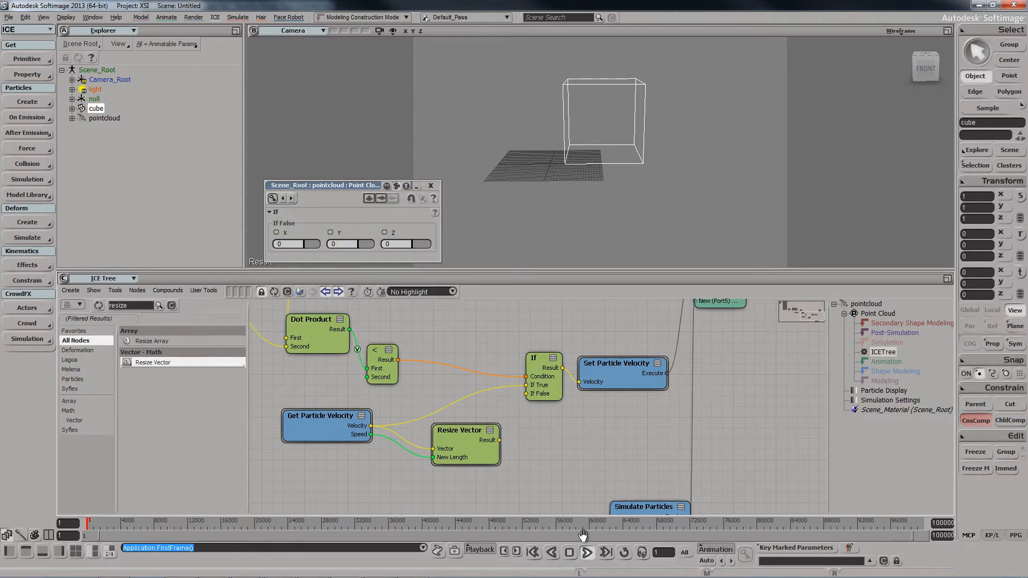
key("s")
right_click_drag(527, 145, 562, 168)
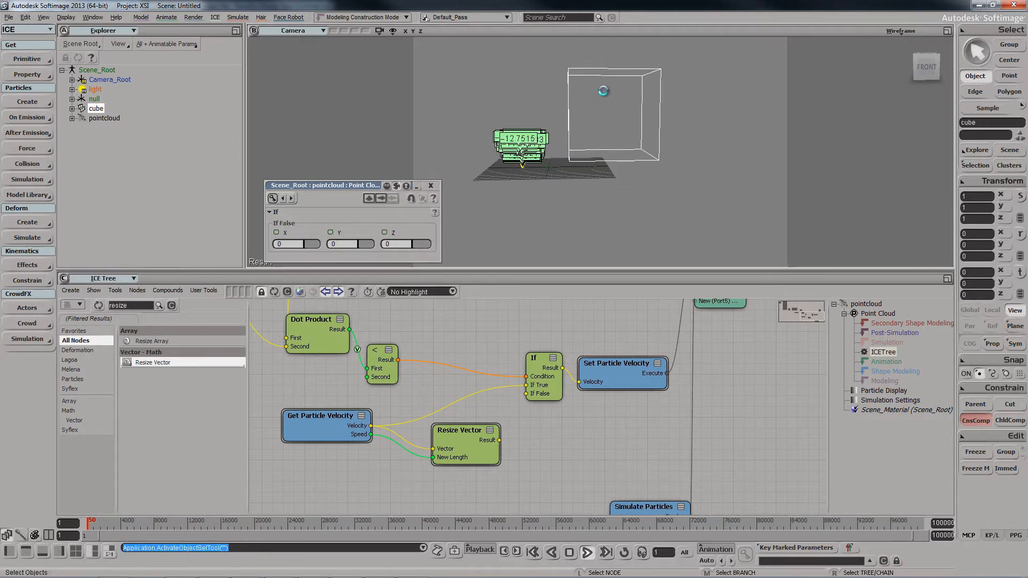
key("v")
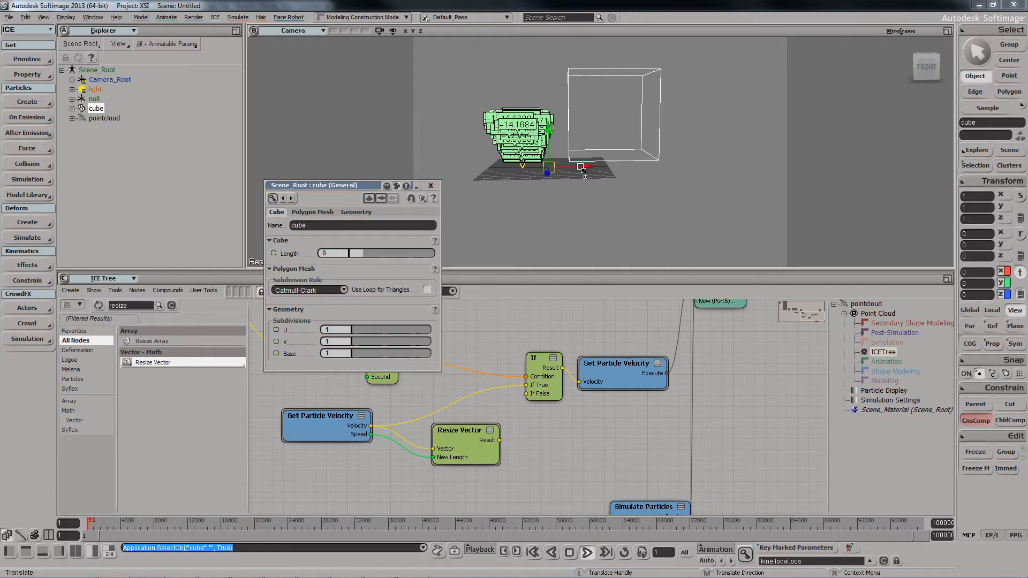
key("space")
key("s")
middle_click_drag(526, 210, 533, 177)
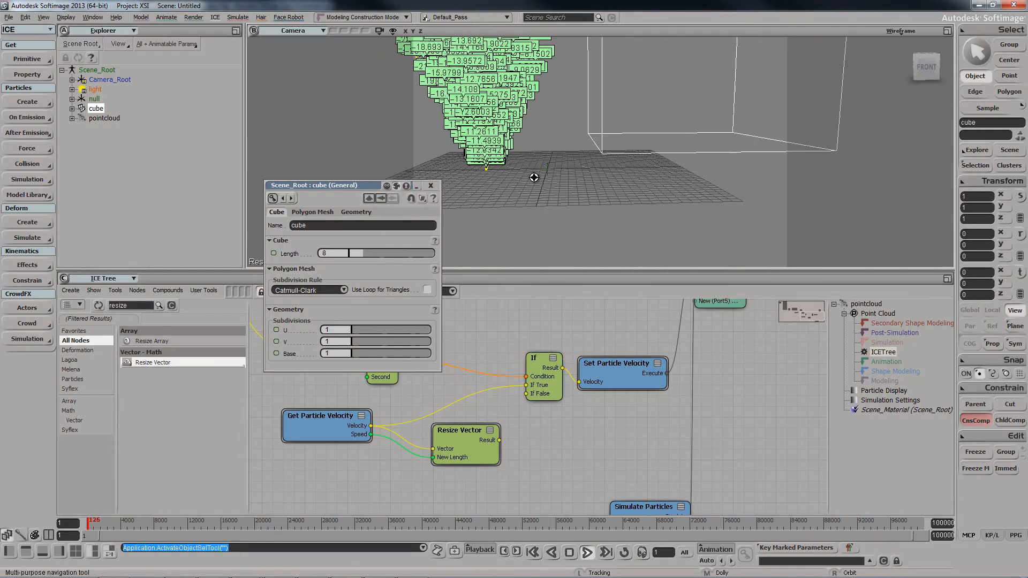
- Move the null emitter to the cube at about X 33.09, Y 1.56, Z 2.71 and examine the particles there during playback
left_click(546, 170)
key("v")
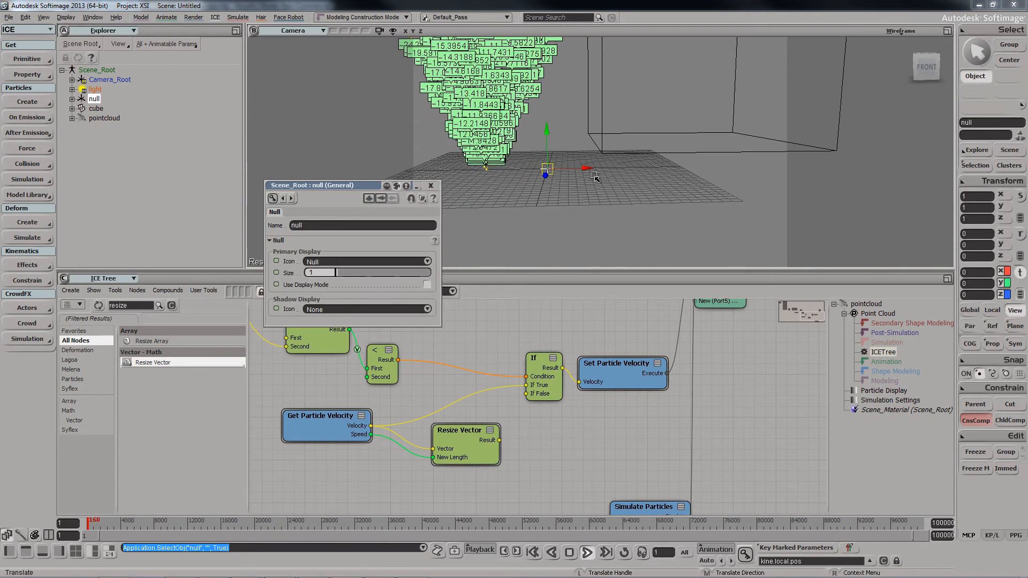
left_click_drag(594, 177, 747, 155)
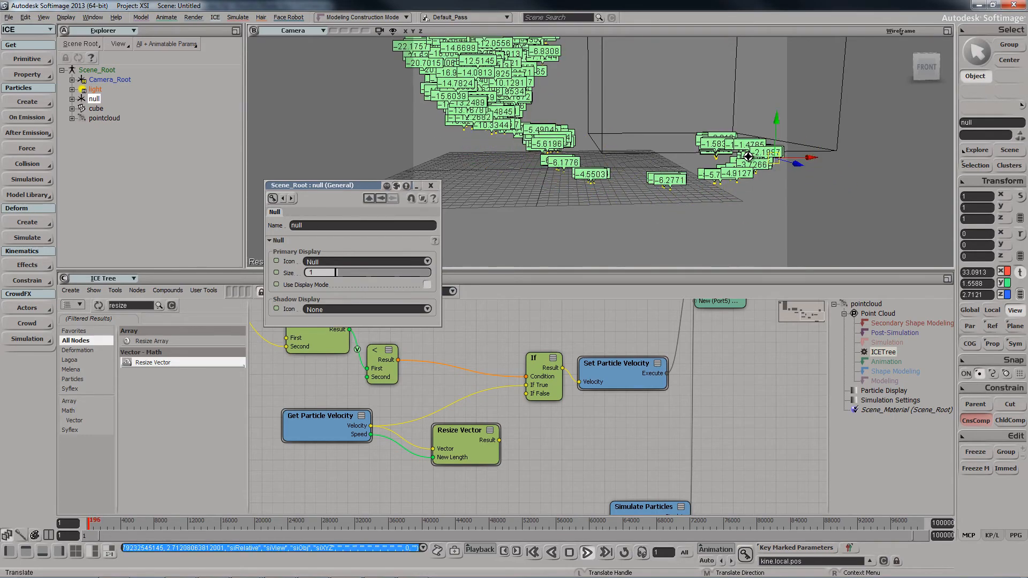
key("s")
right_click_drag(748, 156, 608, 168)
key("s")
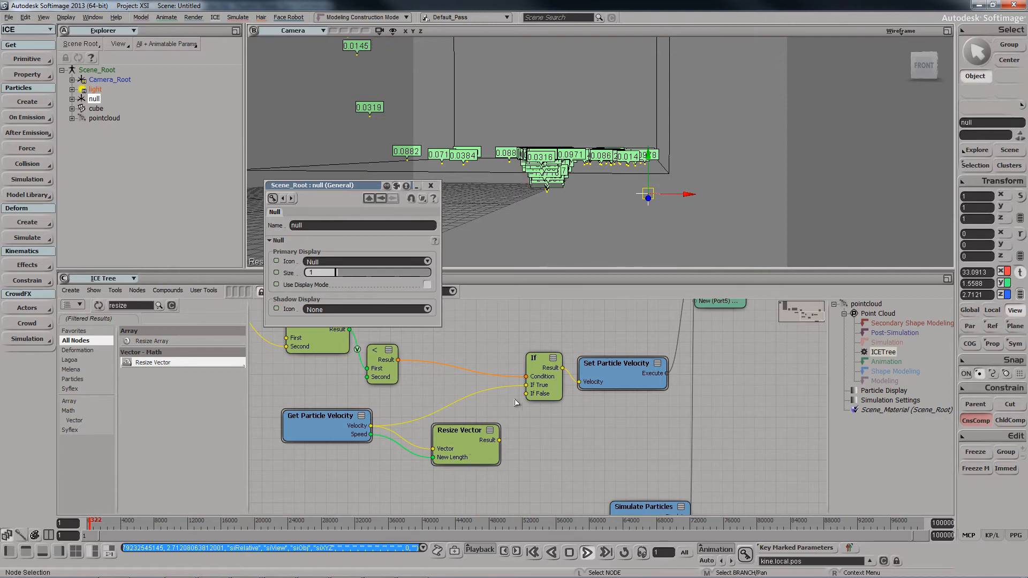
- Open the If node's properties and set the If False Y value to 2 during playback
double_click(545, 383)
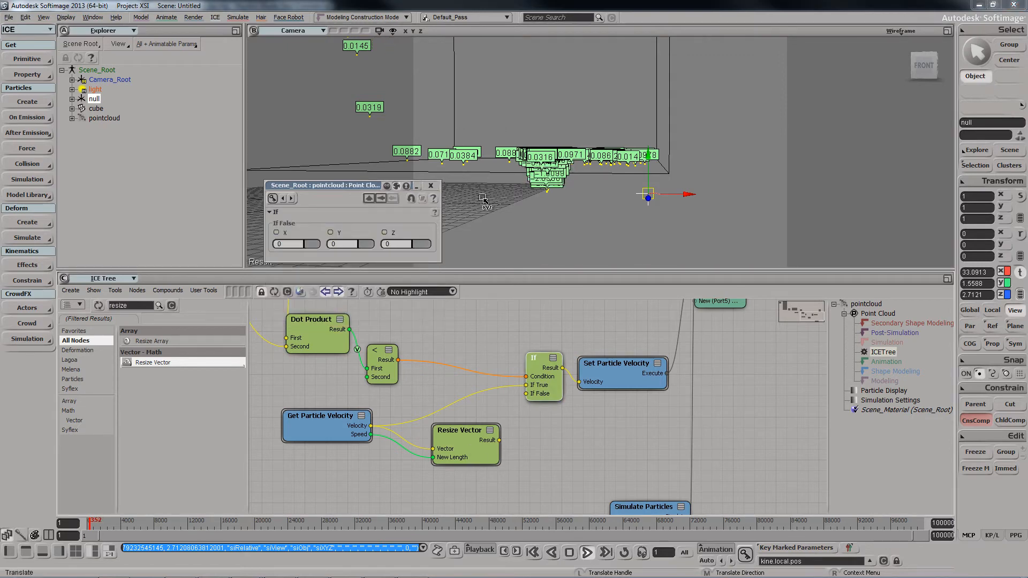
middle_click_drag(498, 208, 486, 174)
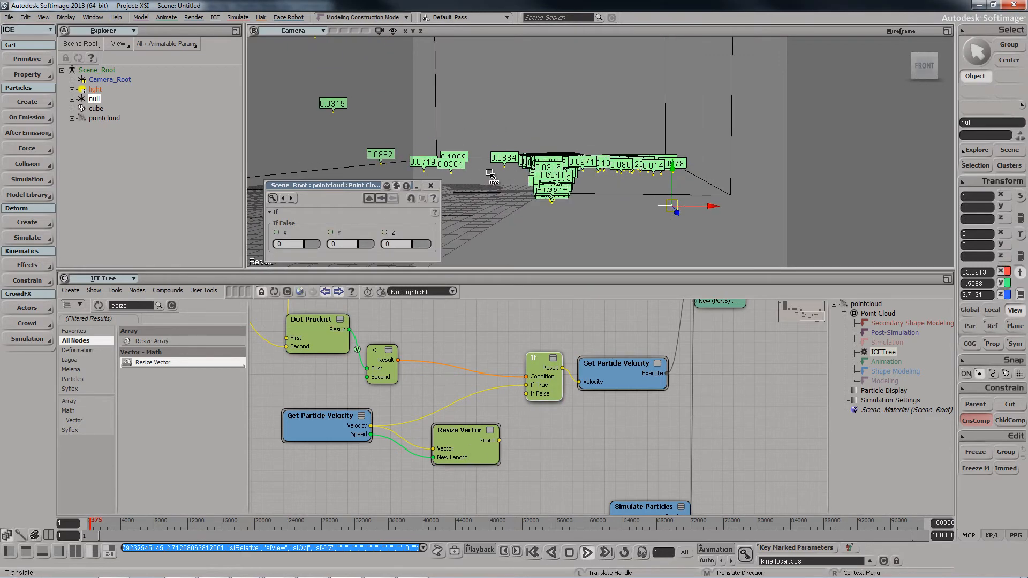
left_click(339, 245)
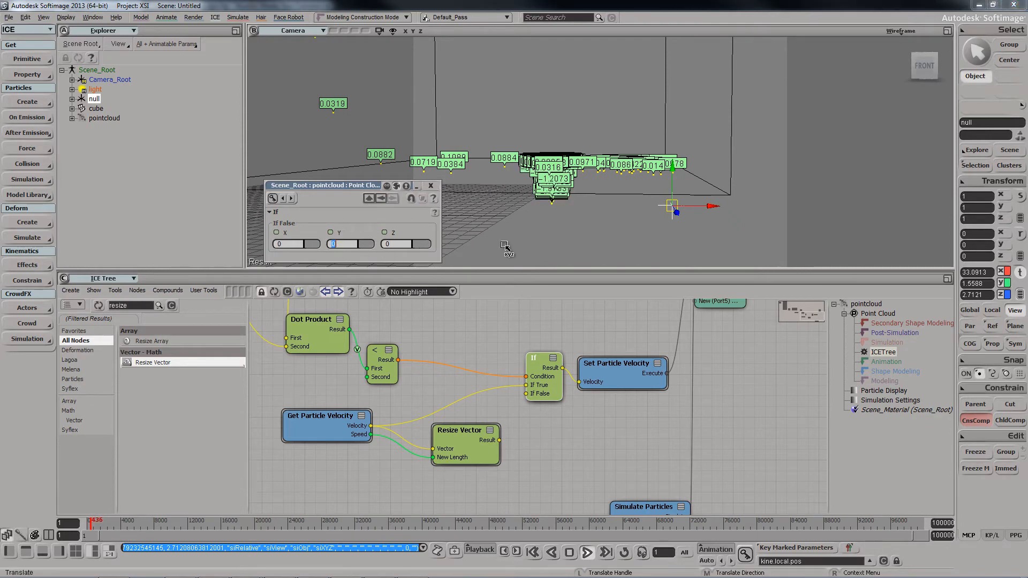
type("2")
key("Return")
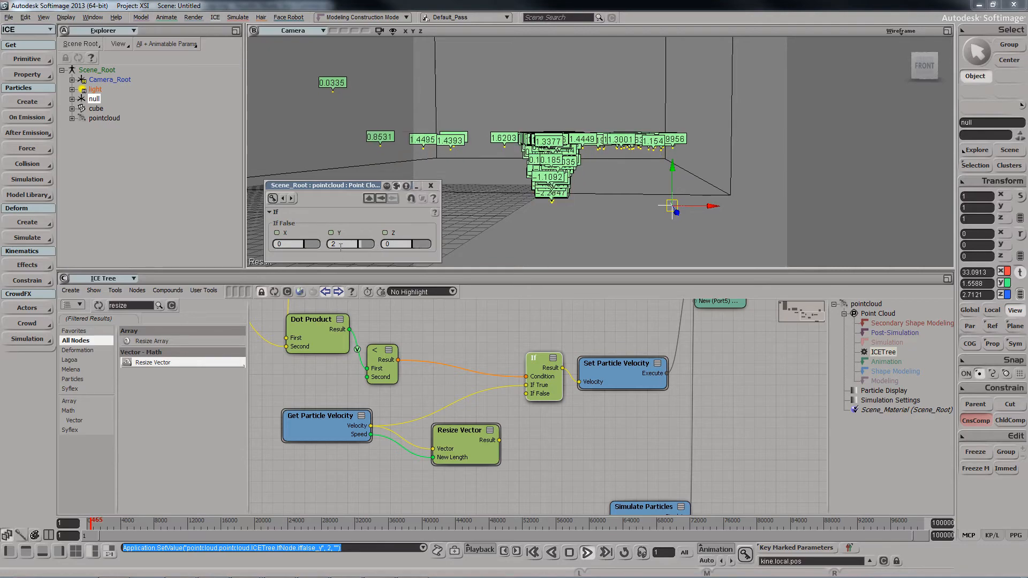
- Try an If False Z value of 2 on the playing simulation and reset it to 0
left_click(395, 244)
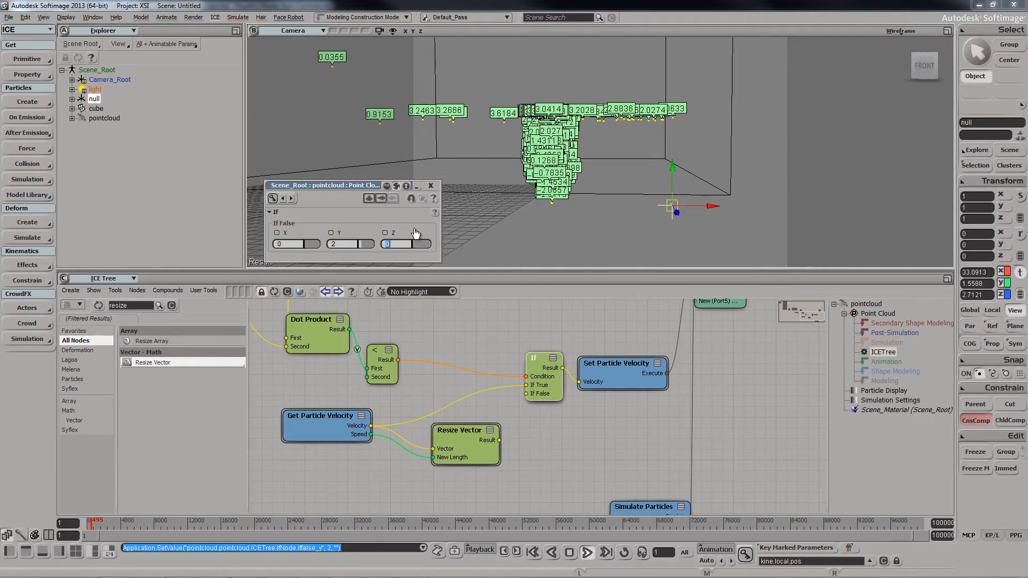
type("2")
key("Return")
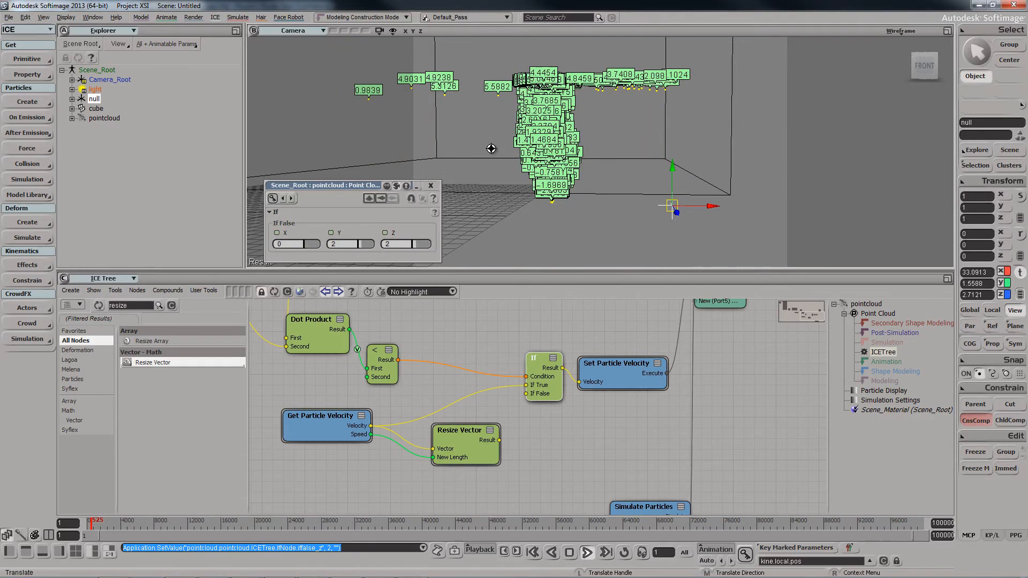
right_click_drag(491, 148, 573, 148)
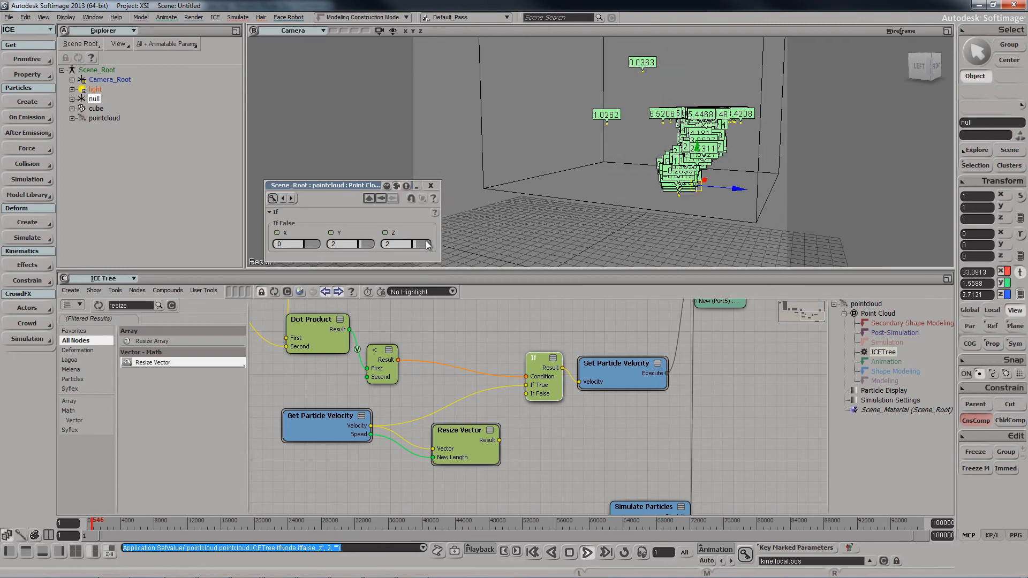
mouse_move(426, 242)
left_mouse_down()
mouse_move(410, 242)
mouse_move(430, 248)
left_mouse_up()
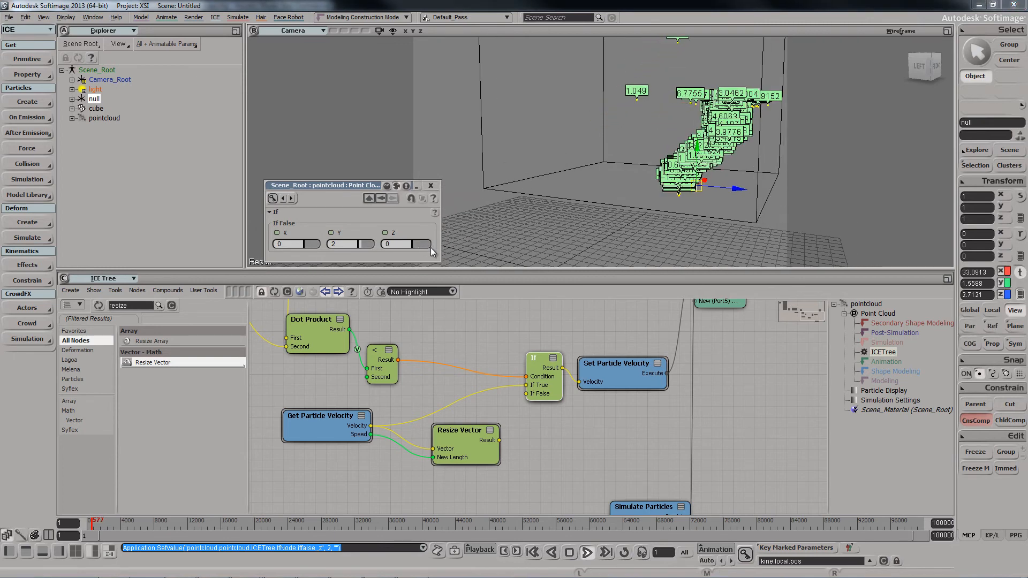
- Examine how the particles travel in and around the cube, and stop playback
scroll(658, 174, "down", 2)
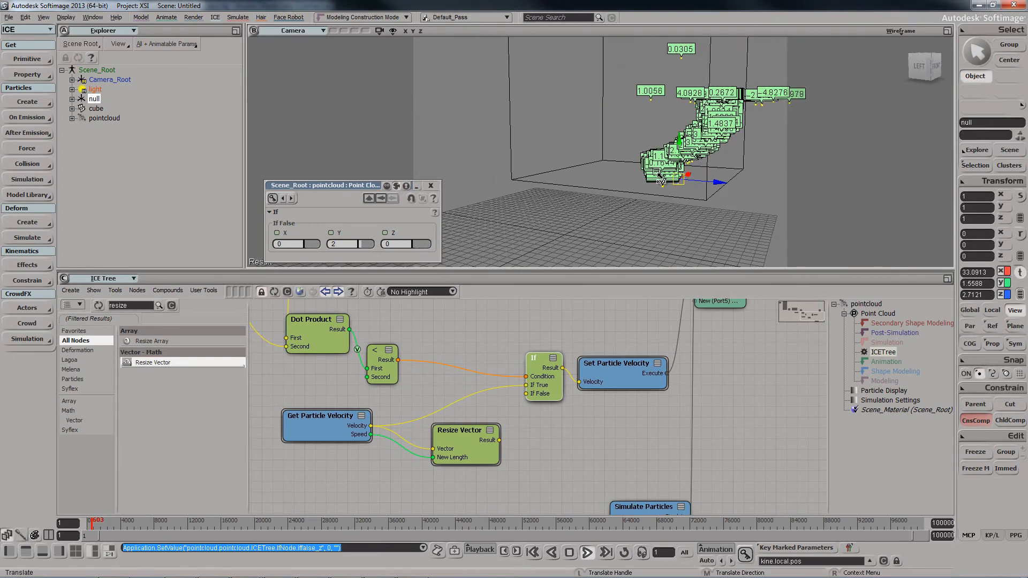
scroll(659, 177, "down", 2)
key("space")
mouse_move(593, 215)
right_mouse_down()
mouse_move(604, 203)
mouse_move(593, 217)
right_mouse_up()
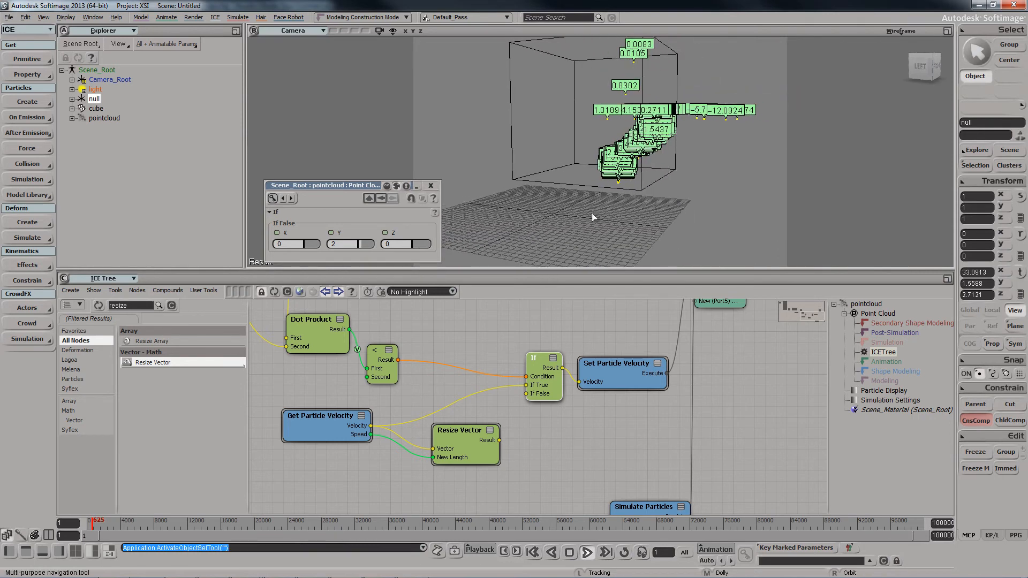
key("Escape")
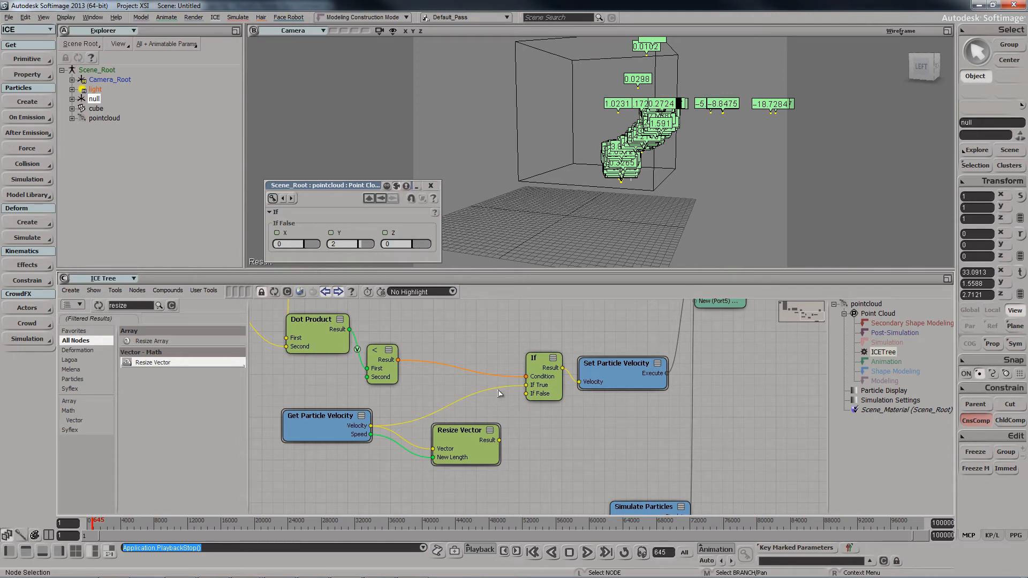
- Free the If True input, connect Resize Vector's Result to If False, and realign Resize Vector with Get Particle Velocity
left_click_drag(505, 391, 536, 395)
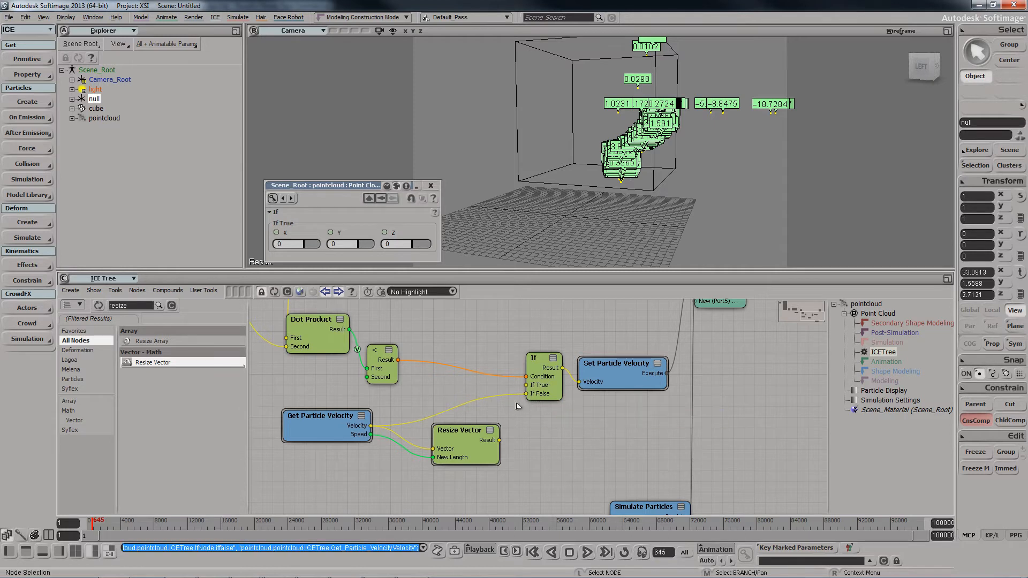
left_click_drag(474, 460, 538, 396)
left_click_drag(466, 429, 478, 416)
left_click_drag(350, 416, 349, 435)
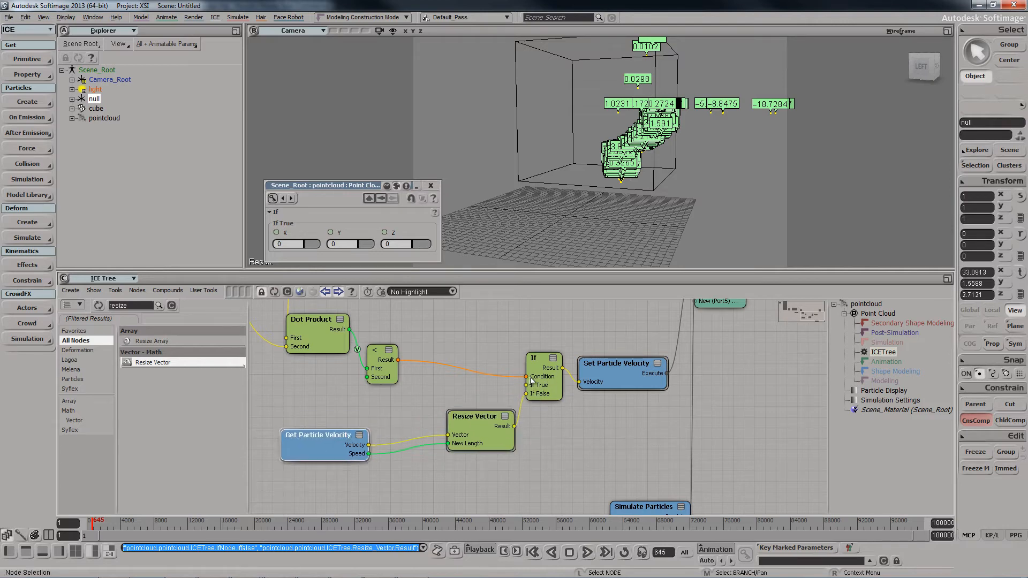
left_click_drag(491, 434, 494, 448)
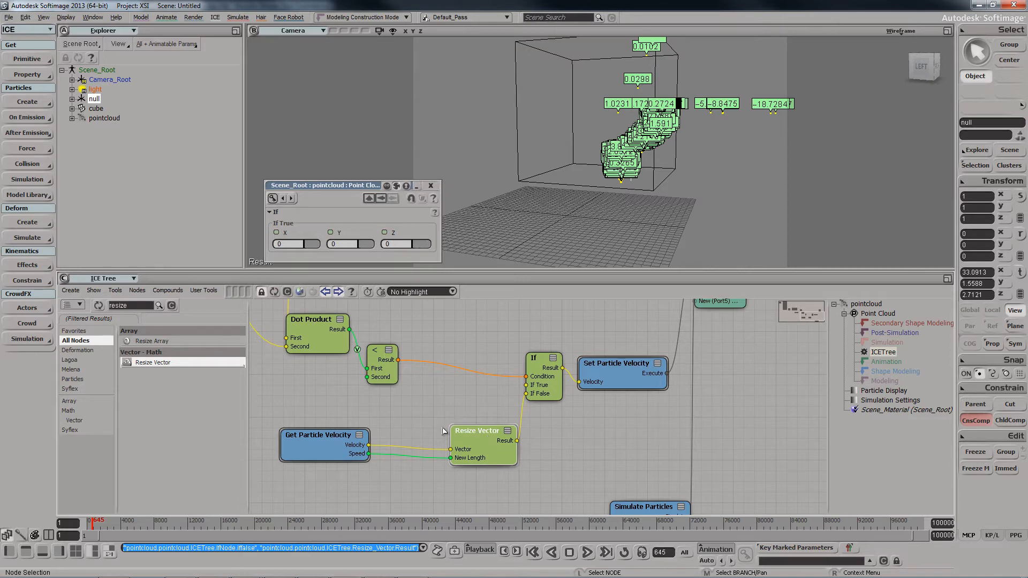
left_click_drag(336, 438, 338, 432)
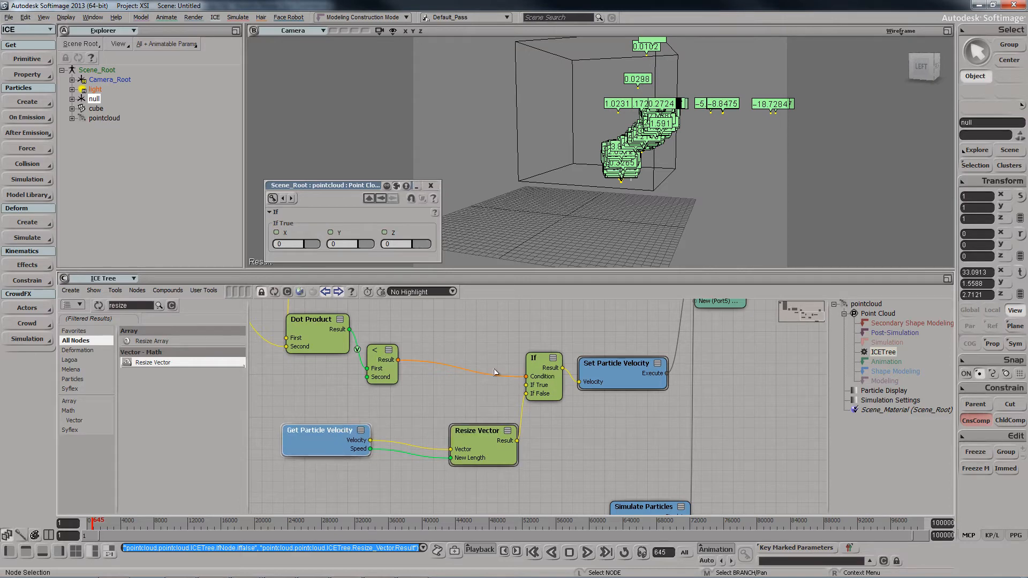
- Place an Add node before the If node, shifting Get Particle Velocity and Resize Vector down to make room
scroll(515, 160, "down", 2)
left_click_drag(516, 160, 562, 154, "alt")
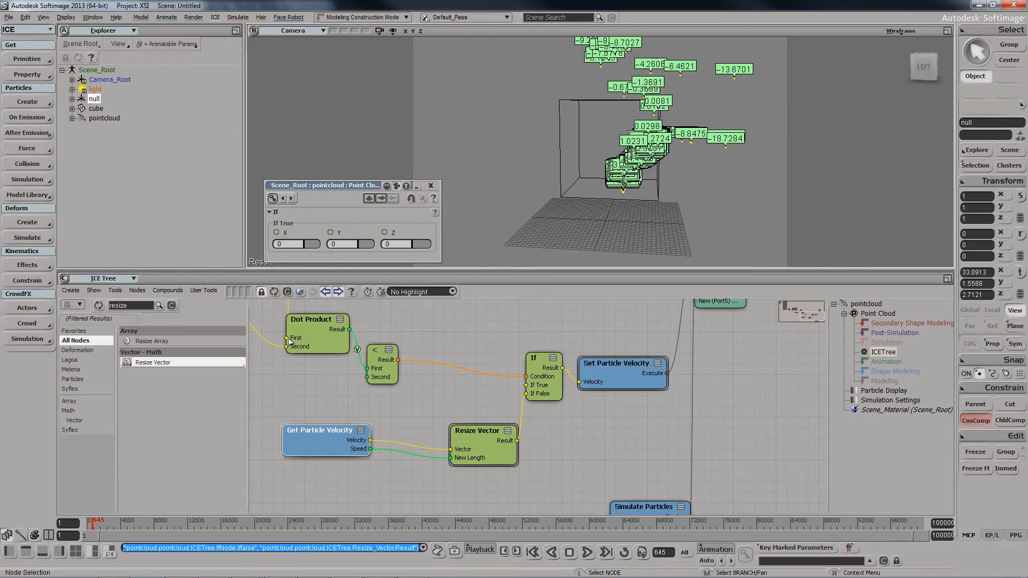
double_click(129, 307)
type("add")
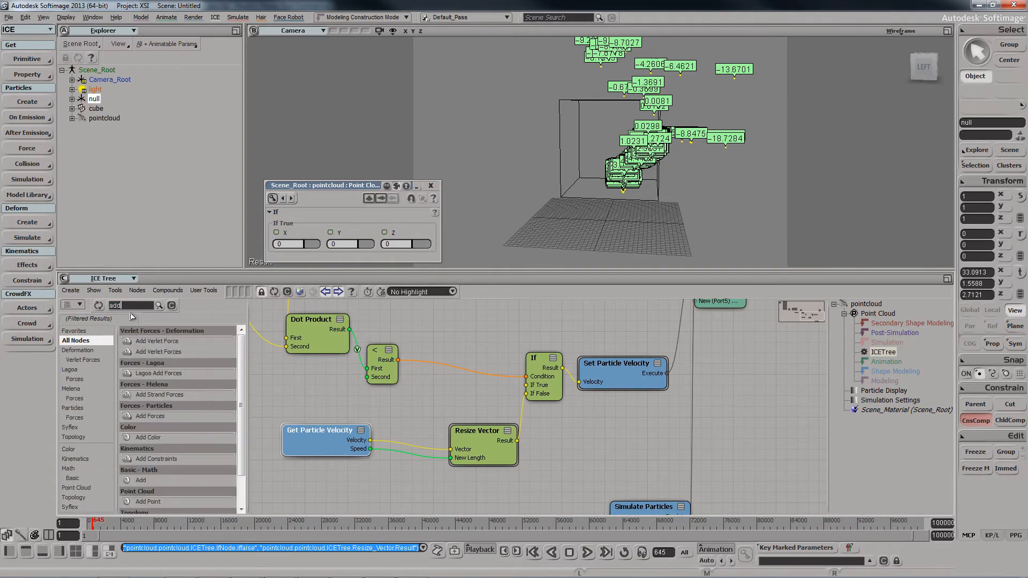
left_click_drag(134, 481, 412, 388)
left_click_drag(340, 452, 369, 469)
left_click_drag(459, 453, 481, 469)
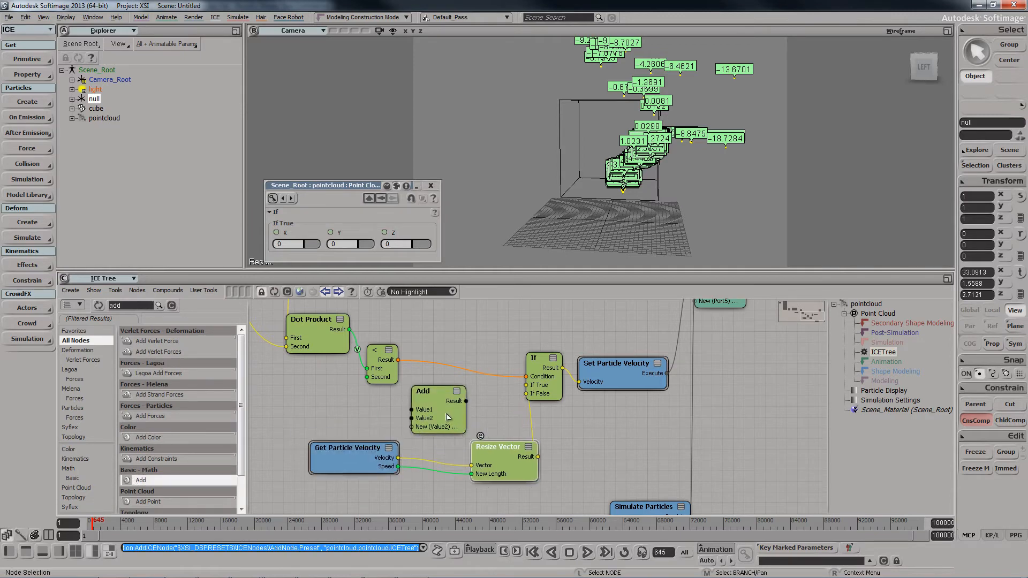
left_click_drag(440, 411, 448, 412)
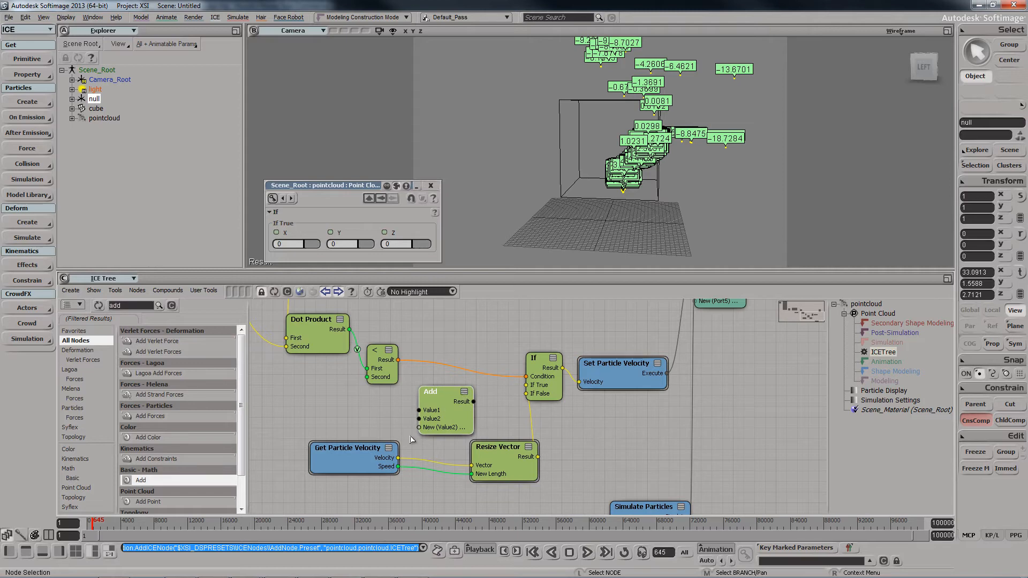
- Connect Get Particle Velocity's Velocity to Add's Value1 and Get Closest Location on Geometry's Normal to Value2
left_click_drag(382, 458, 439, 411)
left_click_drag(454, 414, 472, 408)
middle_click_drag(415, 409, 283, 392)
left_click_drag(284, 392, 402, 408)
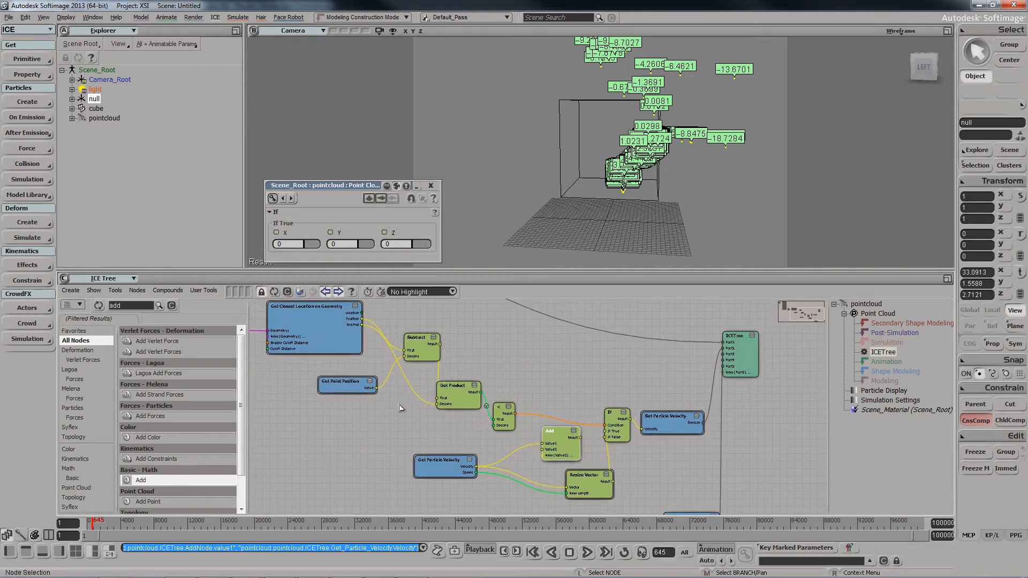
scroll(398, 409, "up", 1)
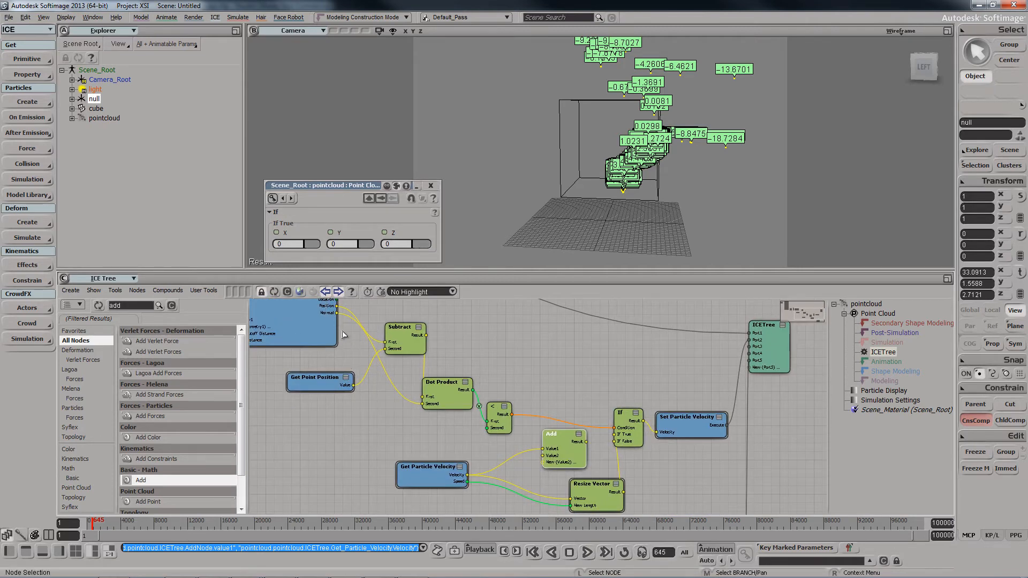
left_click_drag(336, 313, 543, 456)
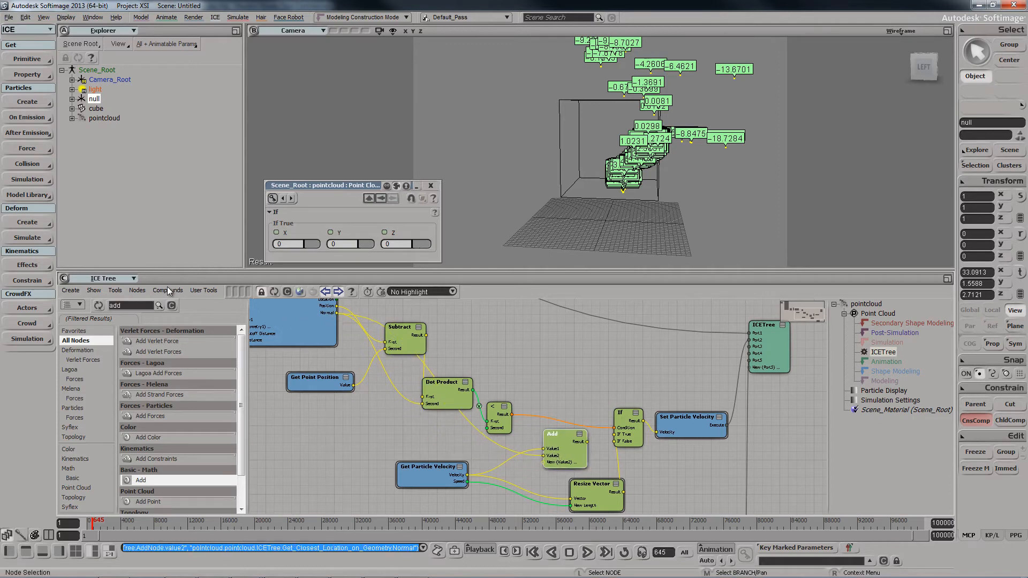
- Insert a Negate node between the Normal output and Add's Value2, and connect Add's Result to If True
type("negat")
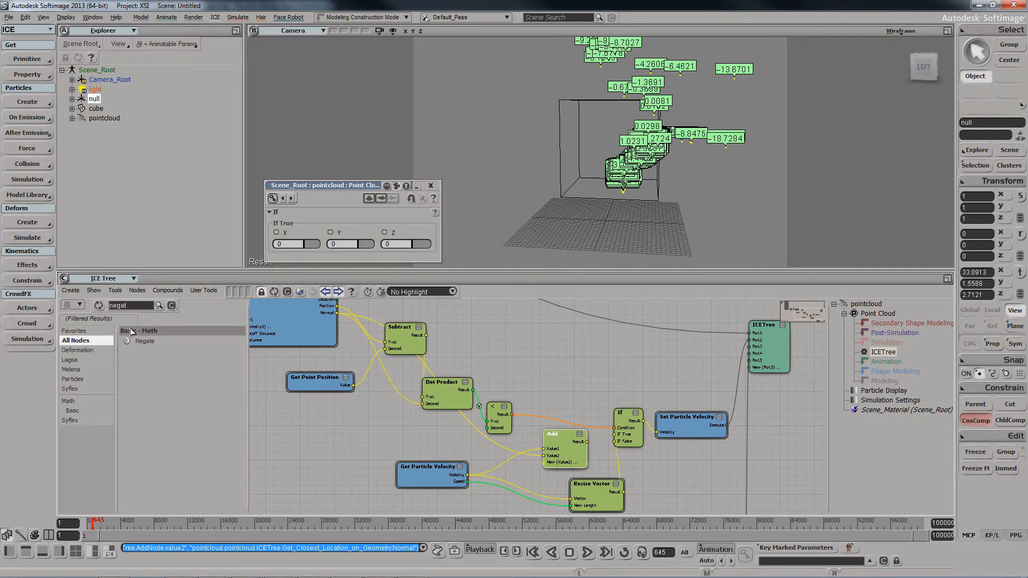
left_click_drag(143, 341, 474, 427)
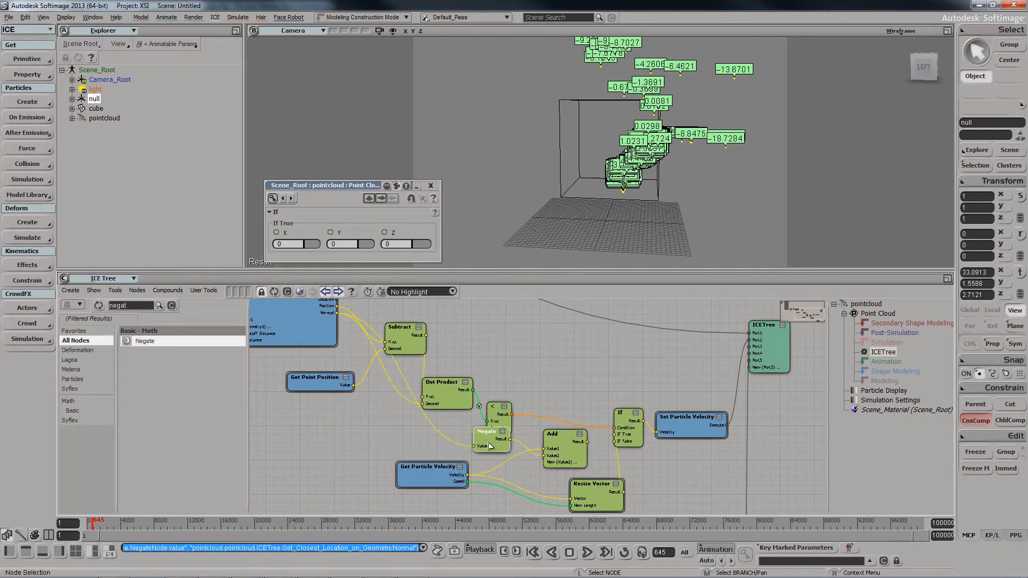
scroll(468, 429, "up", 3)
middle_click_drag(519, 457, 437, 413)
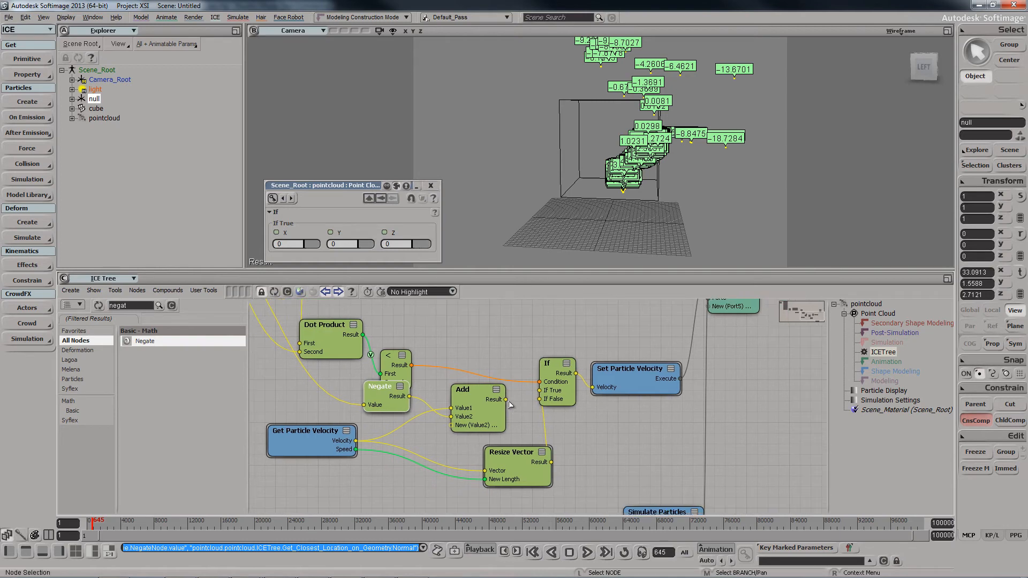
left_click_drag(506, 400, 548, 385)
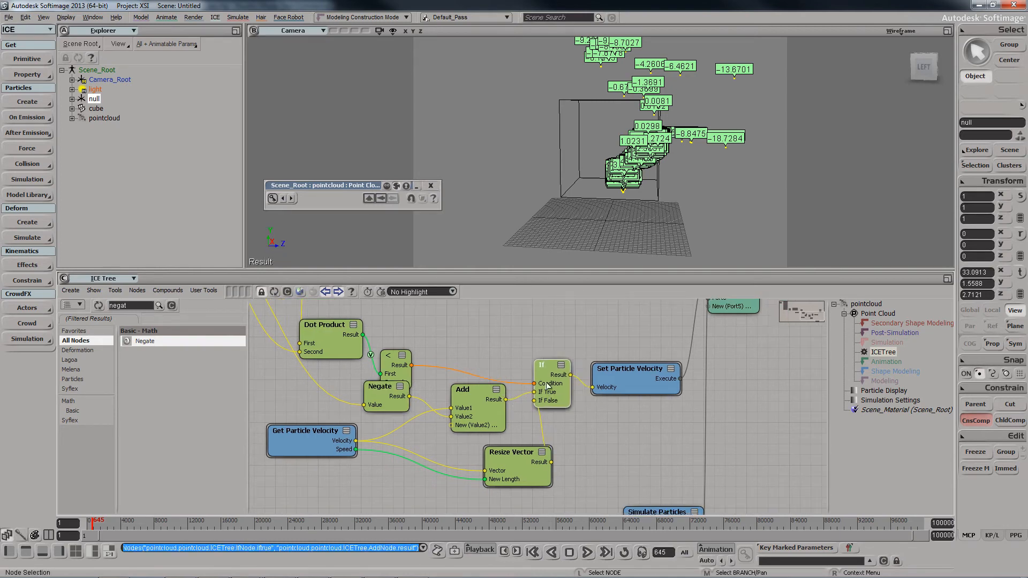
- Rearrange Get Particle Velocity, Add and Negate so that Negate sits clear of the Less Than node
middle_click_drag(372, 447, 402, 454)
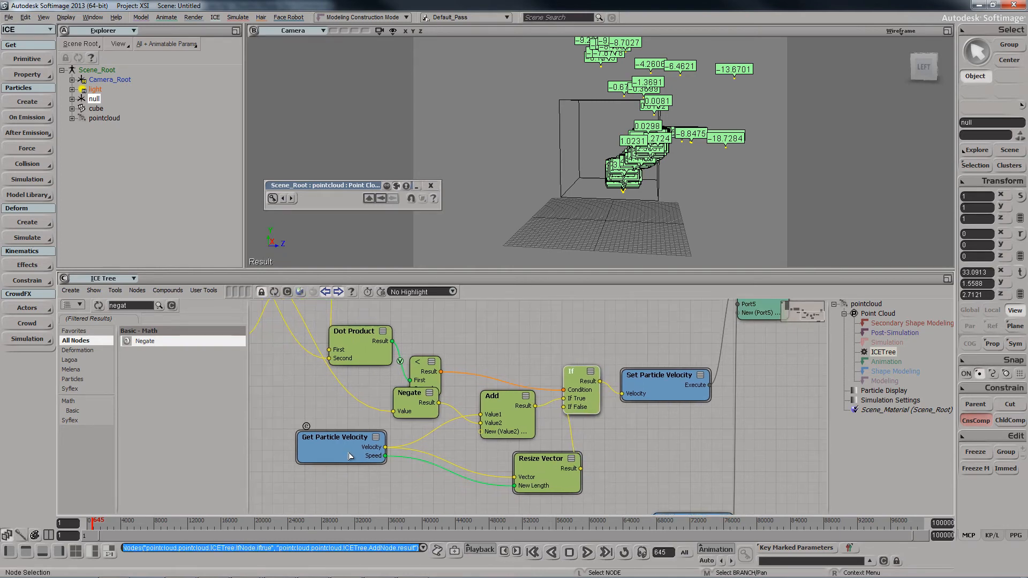
left_click_drag(336, 449, 315, 460)
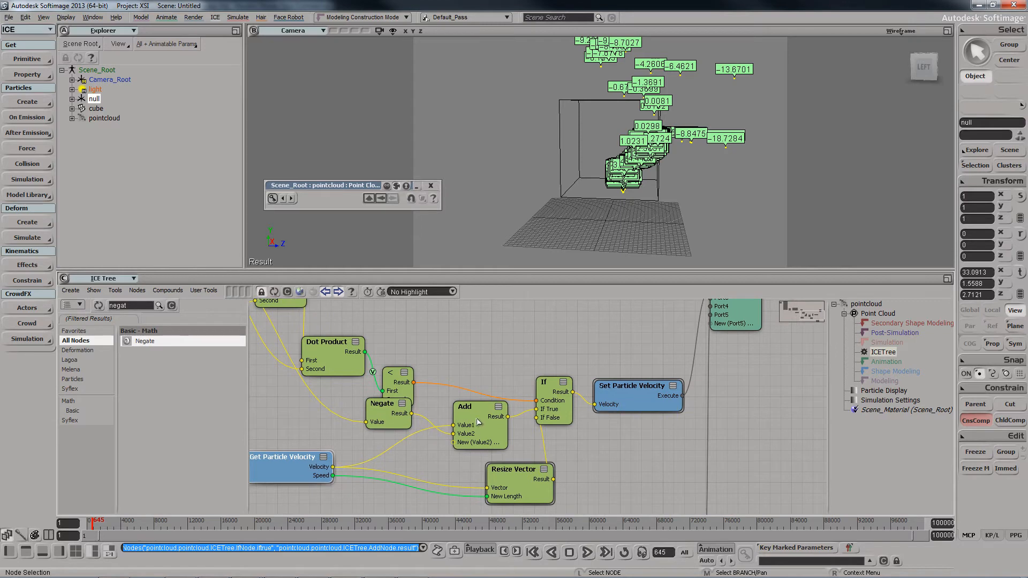
left_click_drag(477, 422, 477, 427)
left_click_drag(385, 416, 393, 439)
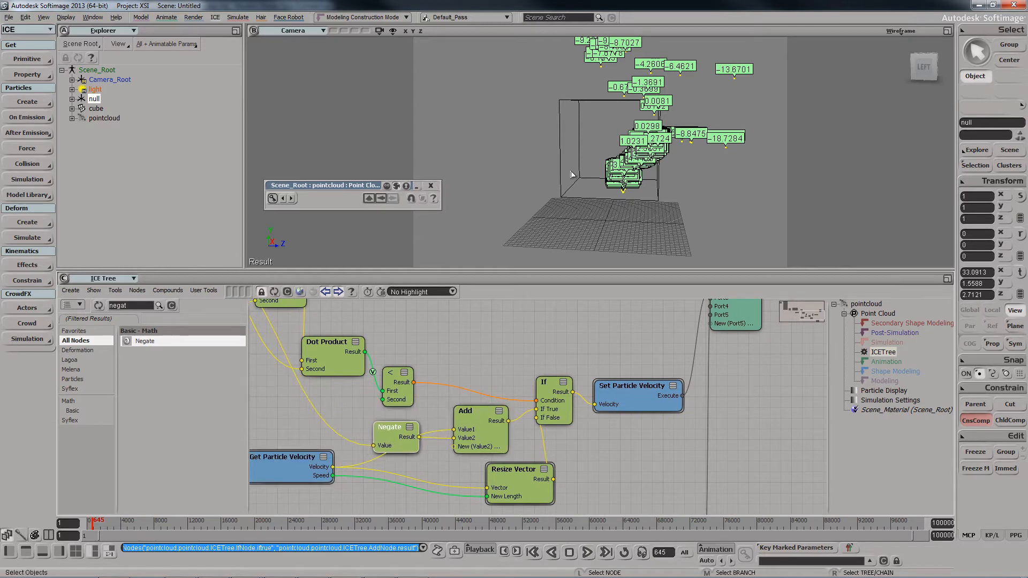
- Space out the If, Set Particle Velocity and Resize Vector nodes, and disconnect Resize Vector from If False
middle_click_drag(646, 170, 681, 191)
right_click_drag(649, 168, 738, 160)
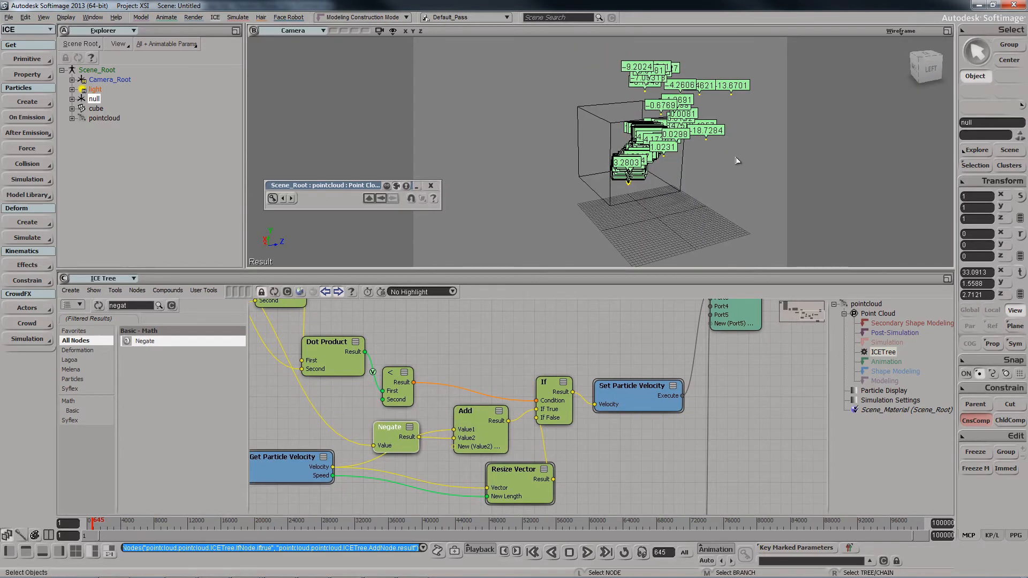
left_click_drag(633, 193, 598, 204)
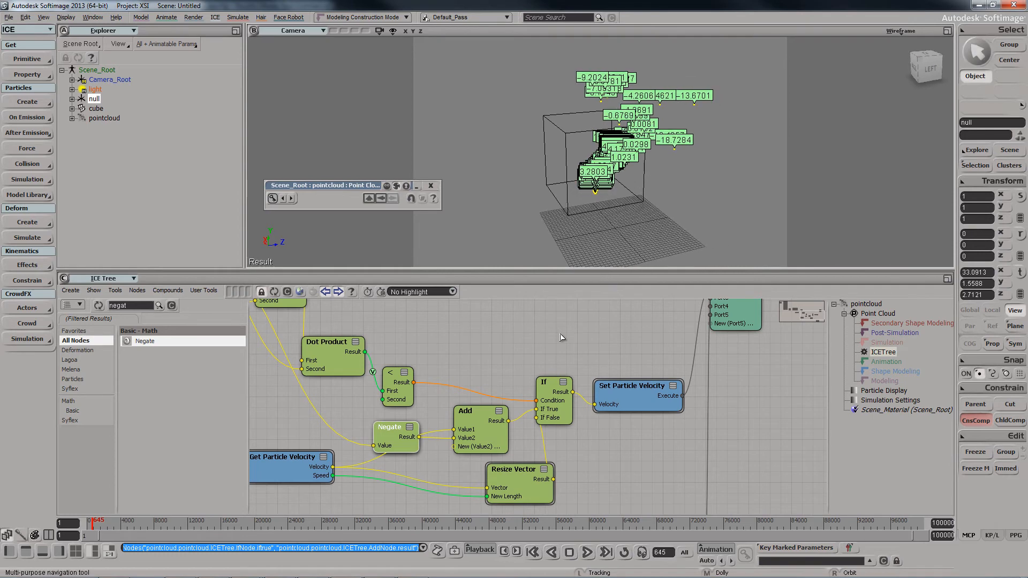
left_click_drag(532, 419, 455, 395)
left_click_drag(527, 370, 579, 367)
left_click_drag(433, 416, 467, 387)
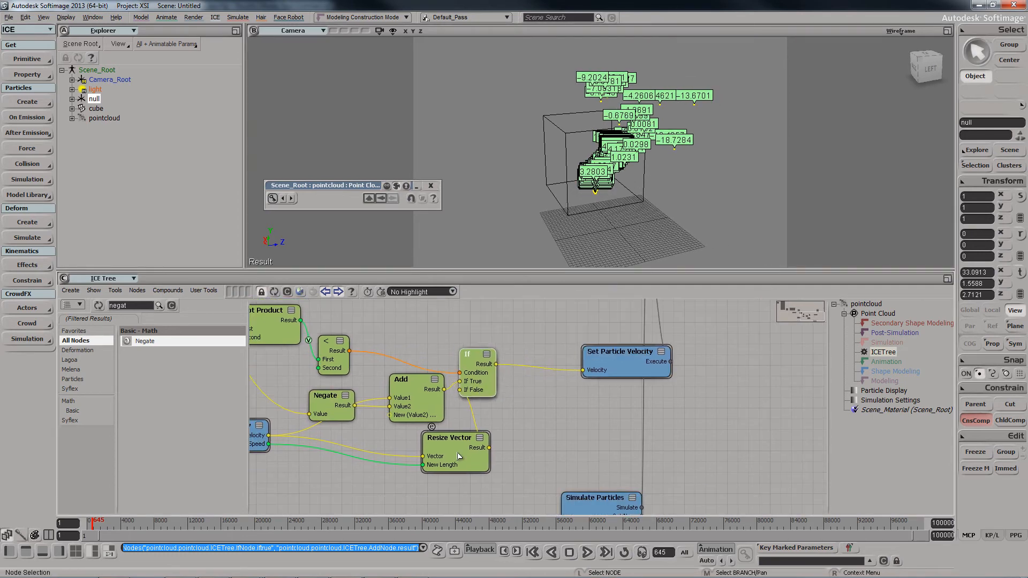
left_click_drag(455, 456, 528, 467)
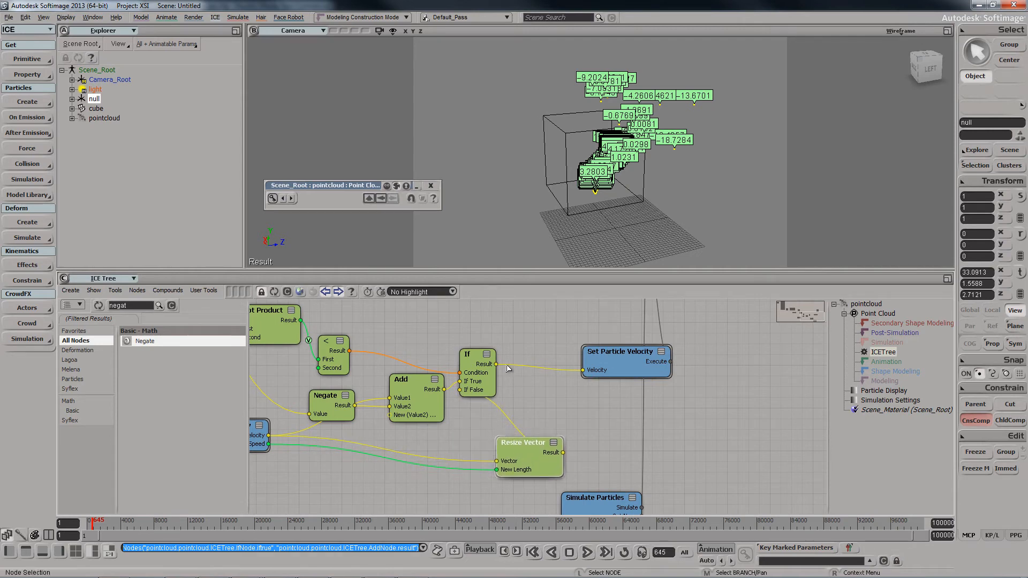
left_click_drag(495, 364, 507, 464)
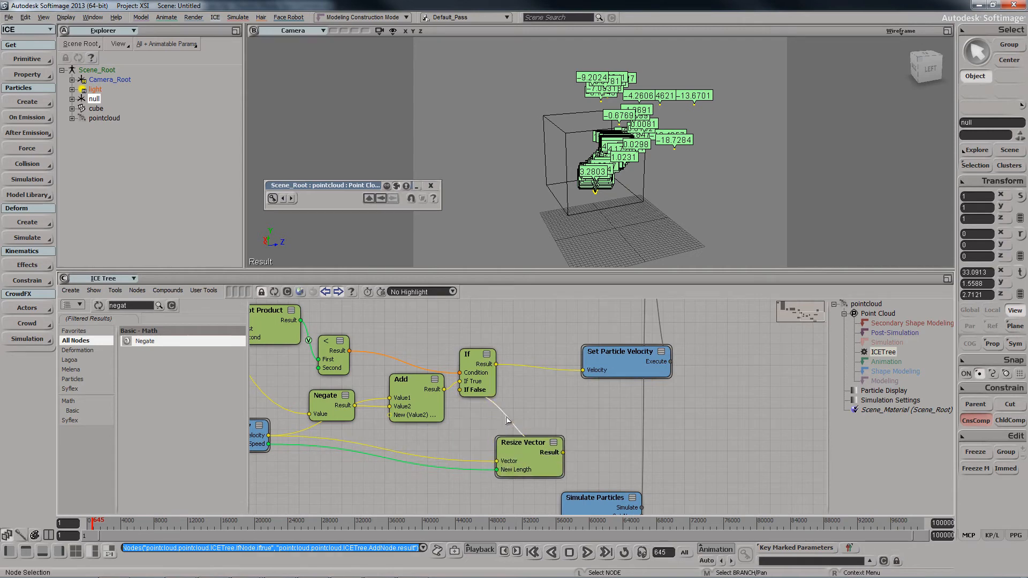
left_click_drag(507, 420, 545, 441)
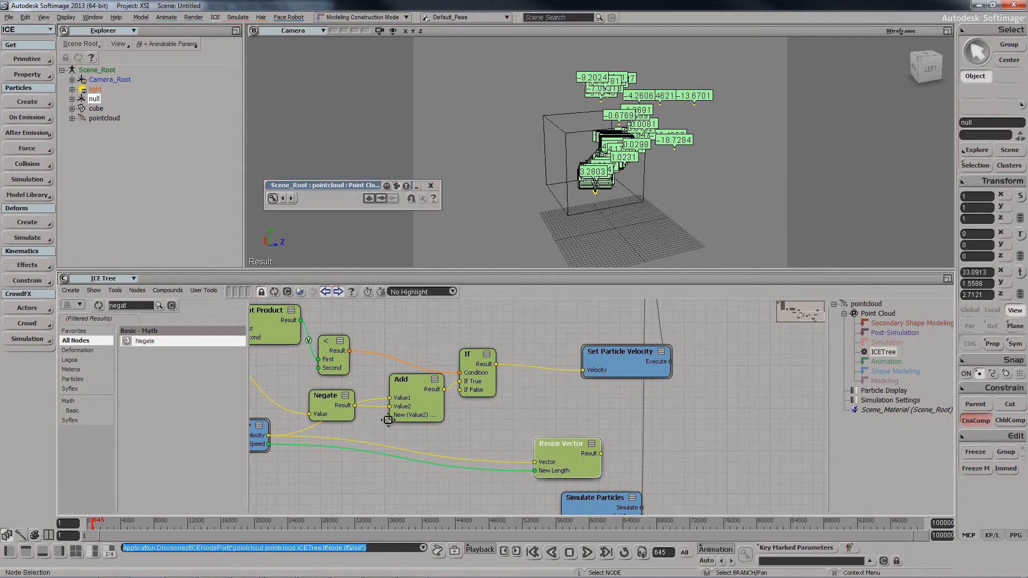
- Connect Get Particle Velocity's Velocity to If's If False, and move the Add node up beside Negate
middle_click_drag(388, 419, 460, 412)
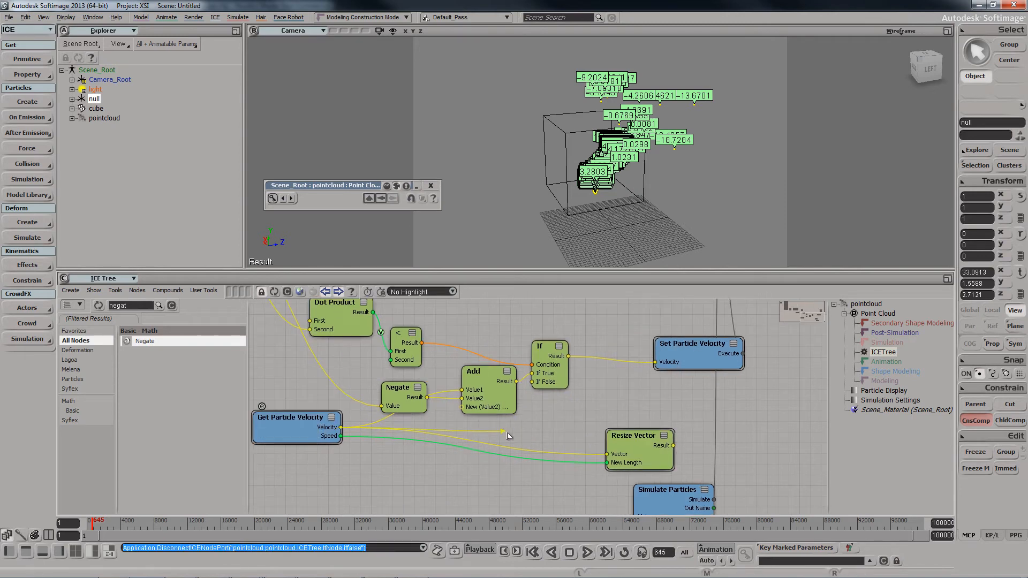
left_click_drag(546, 388, 546, 386)
left_click_drag(473, 371, 440, 357)
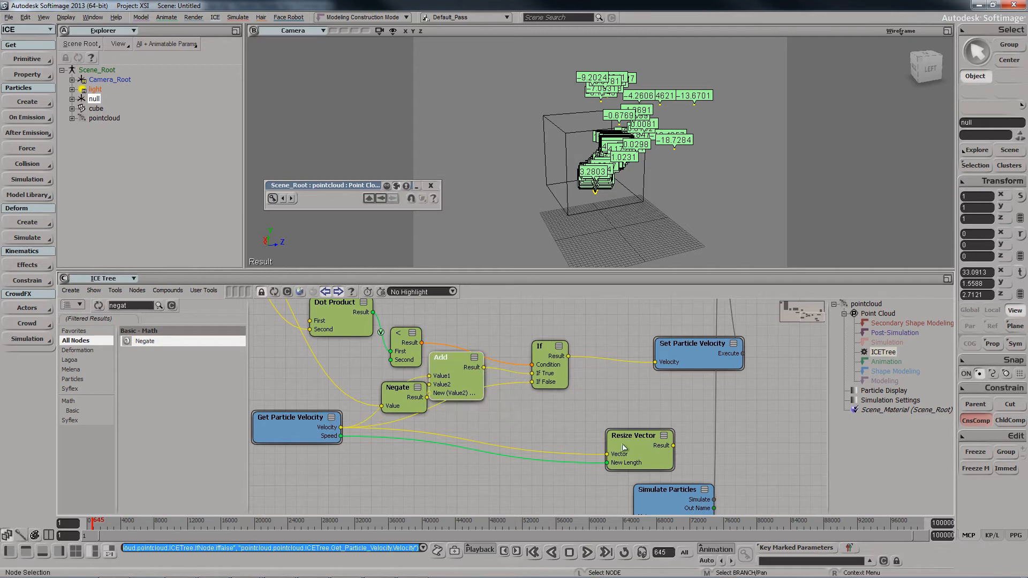
- Connect If's Result to Resize Vector's Vector, and reposition the Resize Vector and Get Particle Velocity nodes
left_click_drag(633, 435, 639, 417)
left_click_drag(569, 356, 623, 436)
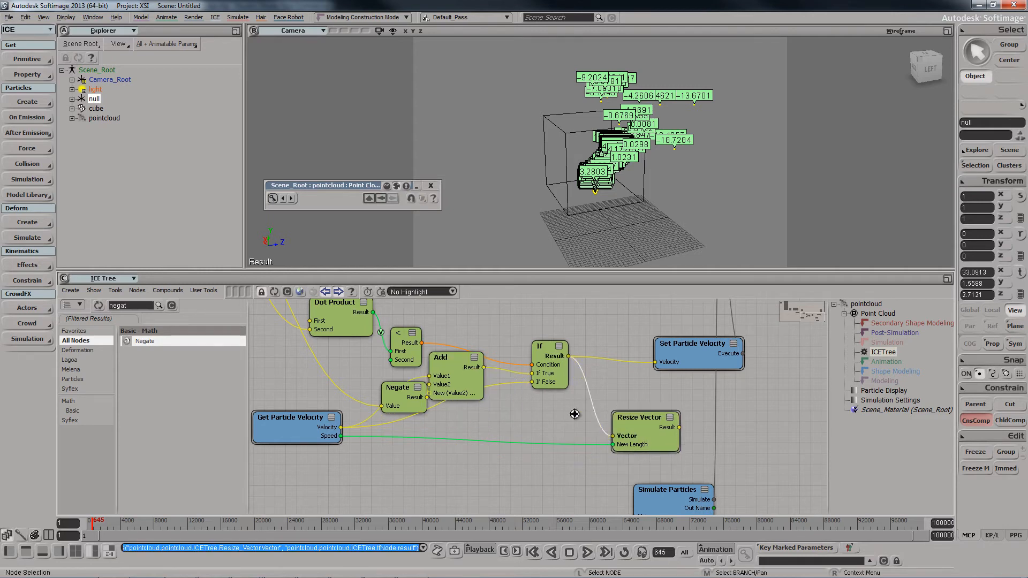
mouse_move(575, 415)
middle_mouse_down()
mouse_move(534, 416)
mouse_move(590, 413)
middle_mouse_up()
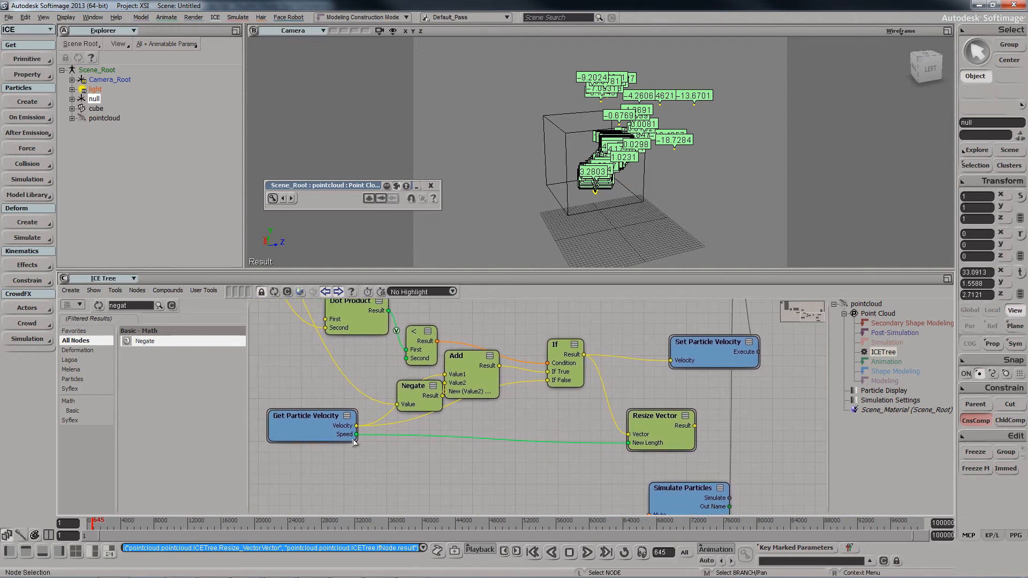
left_click_drag(332, 431, 339, 474)
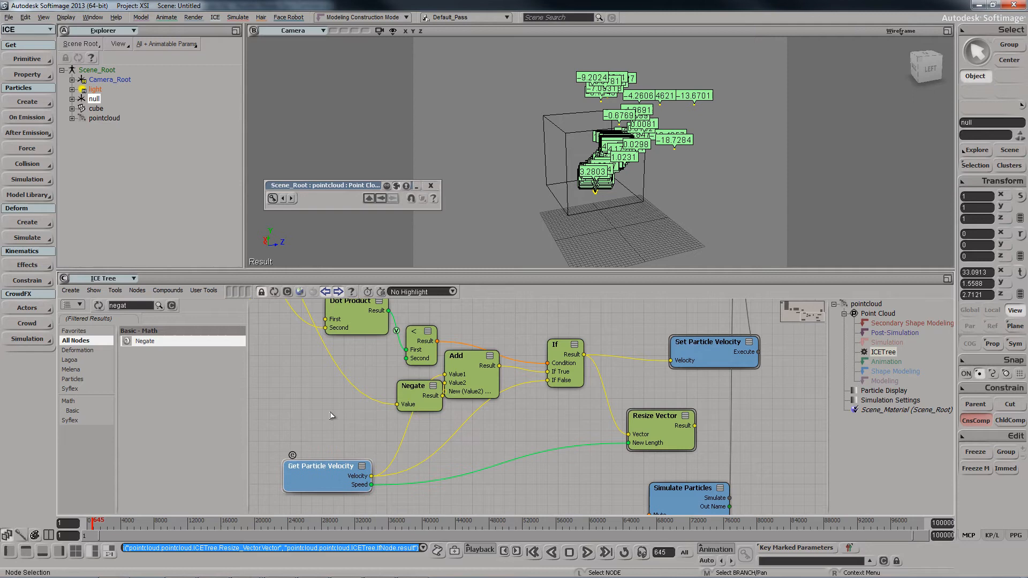
left_click(463, 364)
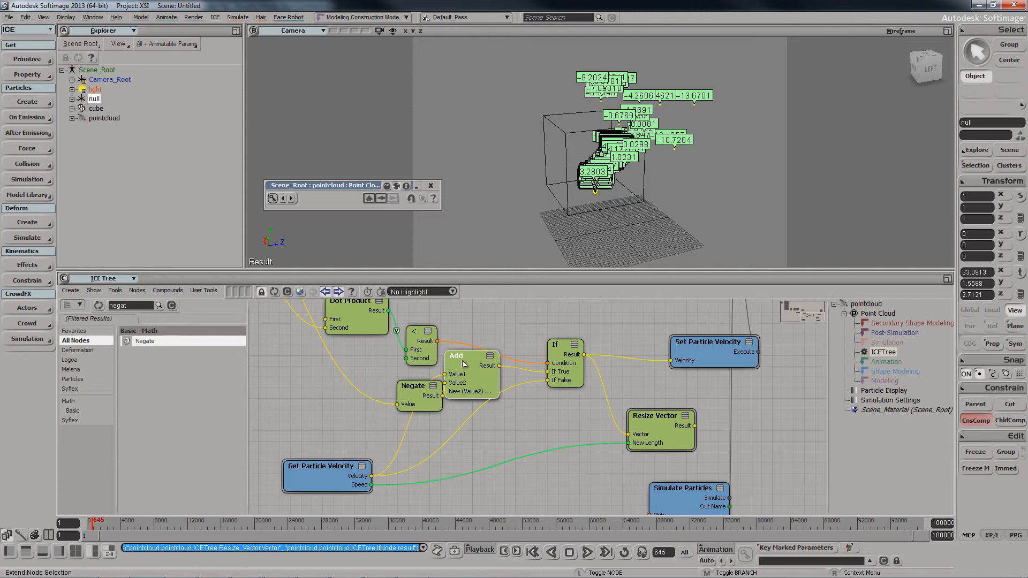
key("ctrl+d")
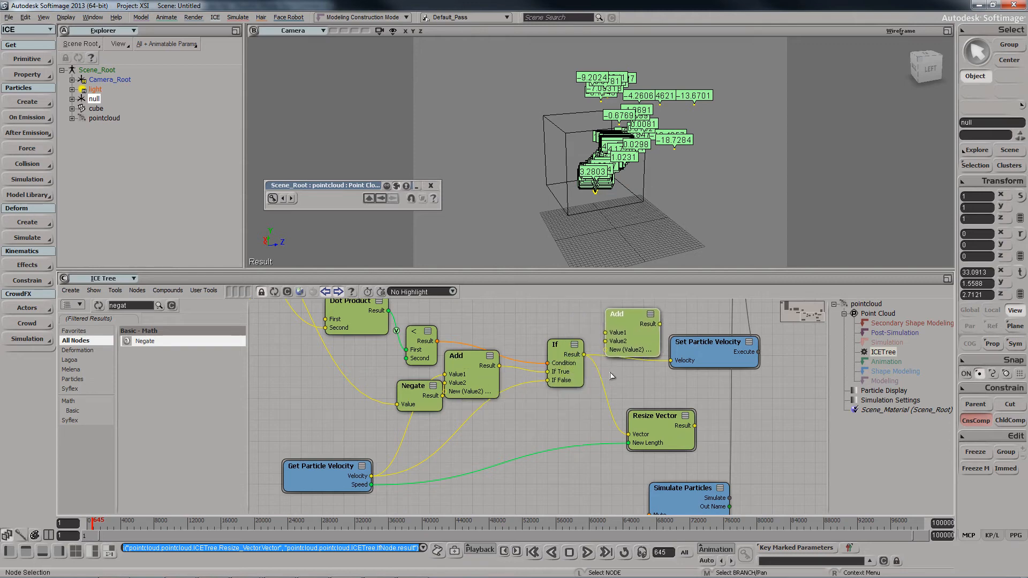
mouse_move(657, 426)
left_mouse_down()
mouse_move(639, 430)
mouse_move(677, 430)
left_mouse_up()
left_click_drag(612, 343, 606, 340)
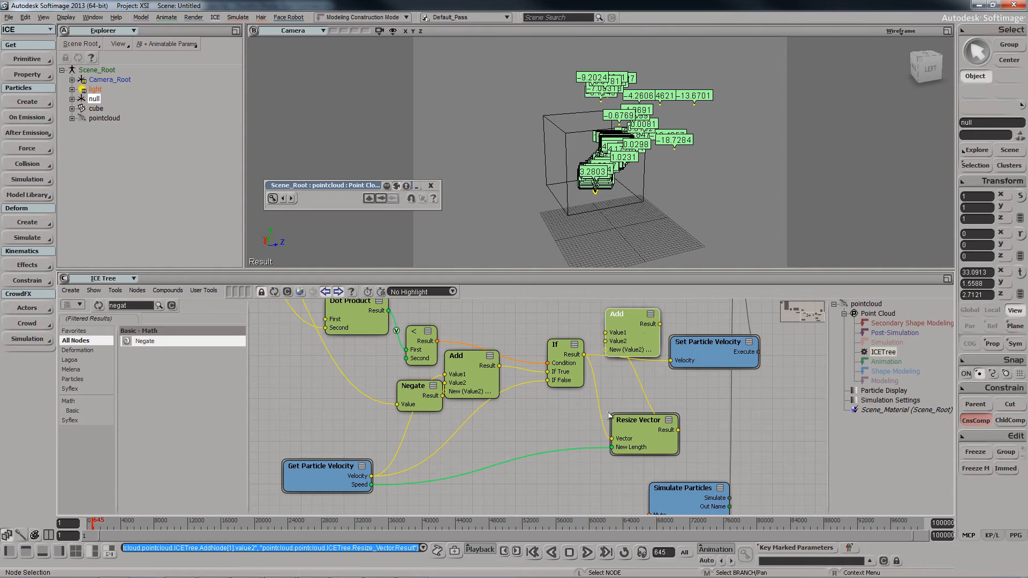
key("Delete")
- Delete the Resize Vector node and space out the Add, Negate and Get Particle Velocity nodes
left_click(625, 419)
key("Delete")
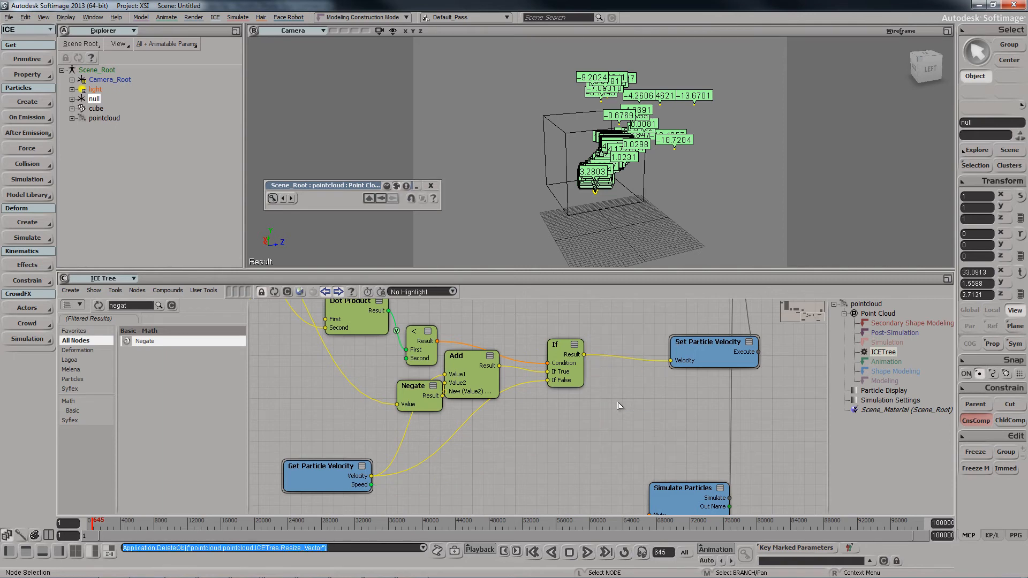
left_click_drag(477, 384, 495, 399)
left_click_drag(408, 401, 391, 406)
left_click_drag(344, 470, 411, 462)
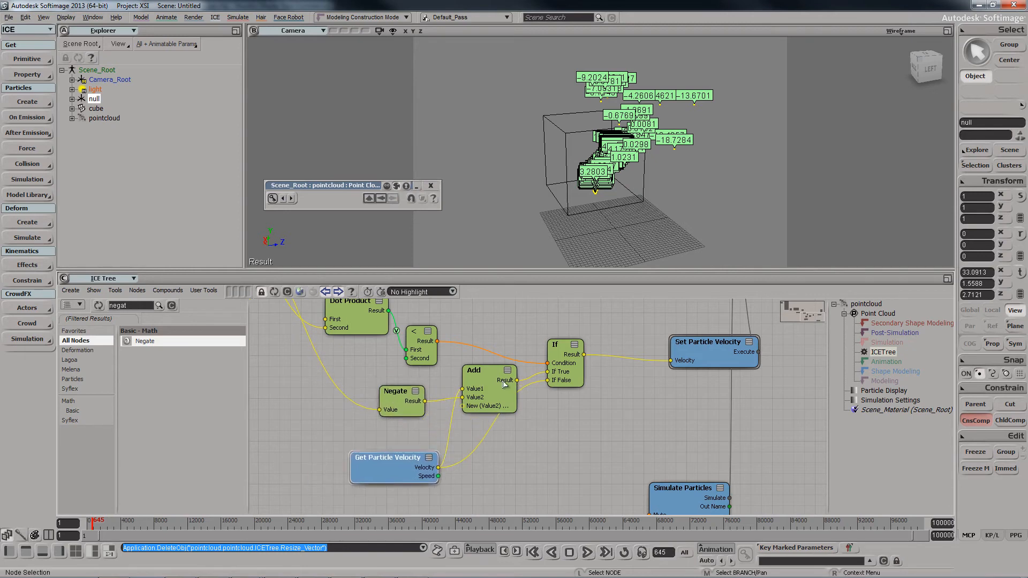
left_click_drag(504, 384, 485, 385)
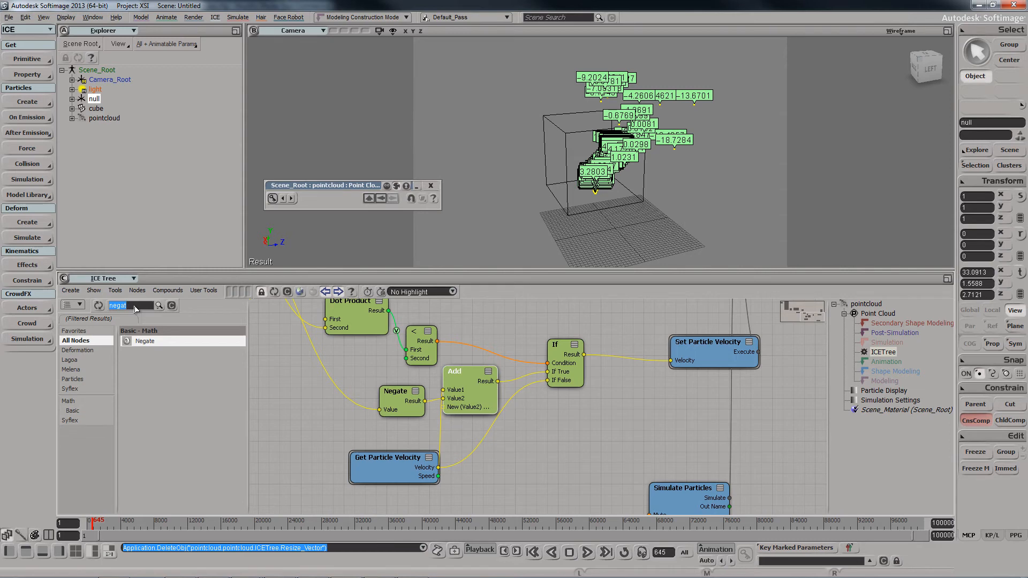
- Insert a Resize Vector node between If and Set Particle Velocity, and connect Get Particle Velocity's Speed to its New Length
type("resize")
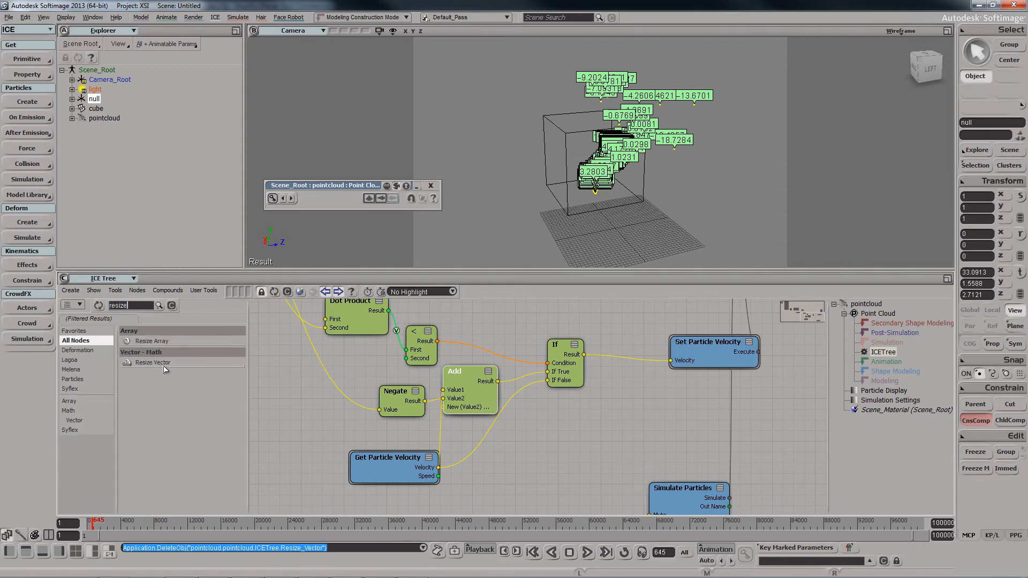
left_click_drag(165, 369, 543, 420)
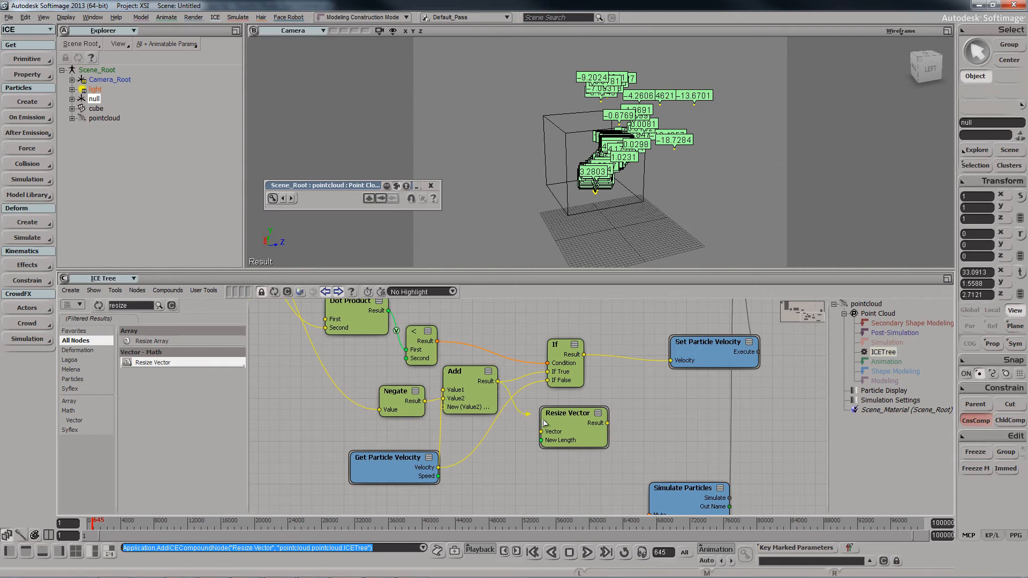
left_click_drag(555, 434, 670, 361)
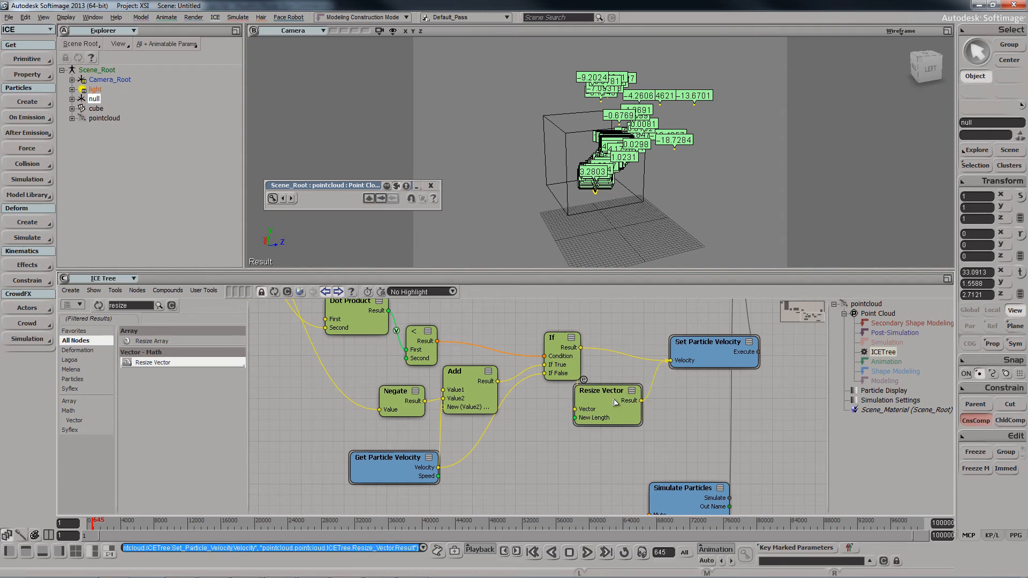
left_click_drag(607, 392, 624, 369)
left_click_drag(438, 476, 600, 401)
- Arrange the If, Resize Vector and Set Particle Velocity nodes compactly in a row
left_click_drag(695, 351, 685, 347)
scroll(704, 409, "down", 3)
middle_click_drag(652, 428, 609, 439)
left_click_drag(555, 405, 551, 389)
left_click_drag(609, 377, 606, 367)
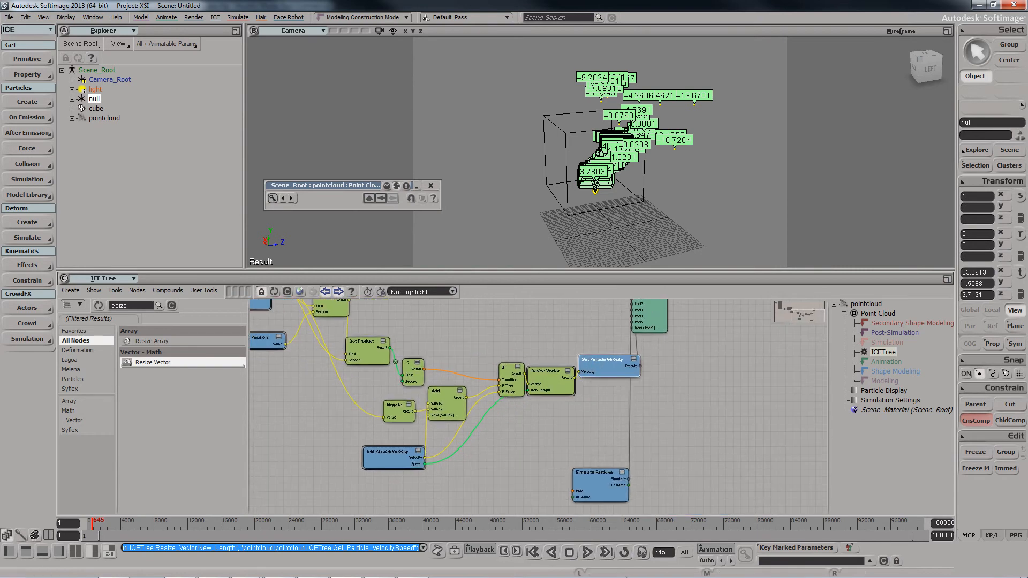
- Play the simulation from the first frame and move the cube to about 27.64 on Z
left_click(532, 551)
left_click(587, 552)
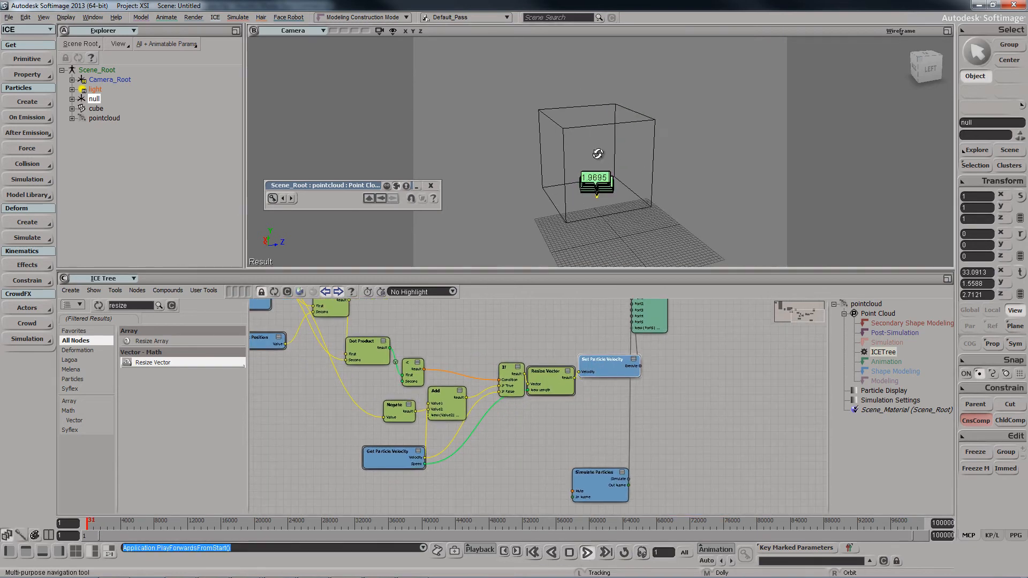
right_click_drag(597, 154, 588, 142)
key("space")
left_click(601, 95)
key("v")
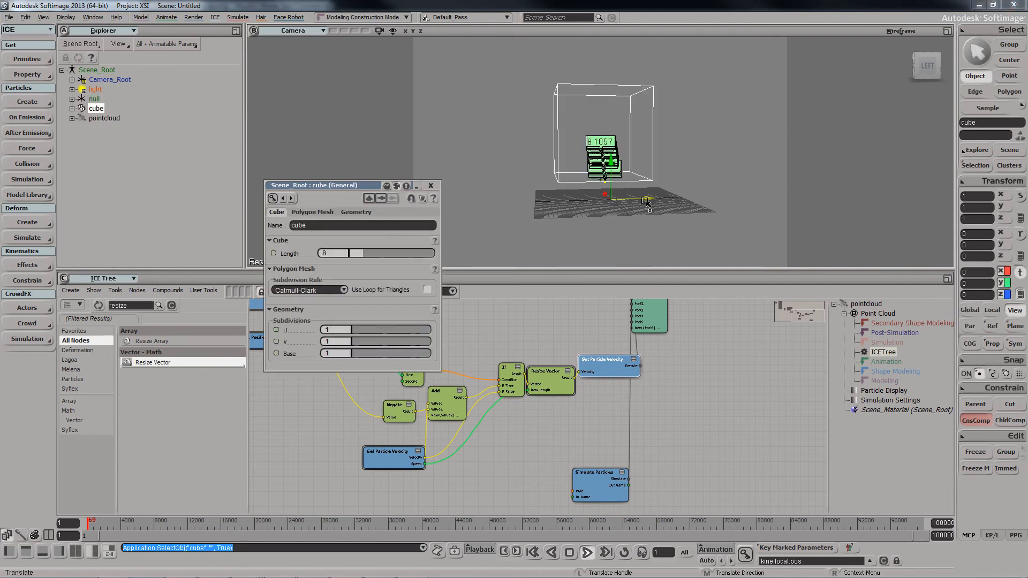
left_click_drag(646, 201, 725, 218)
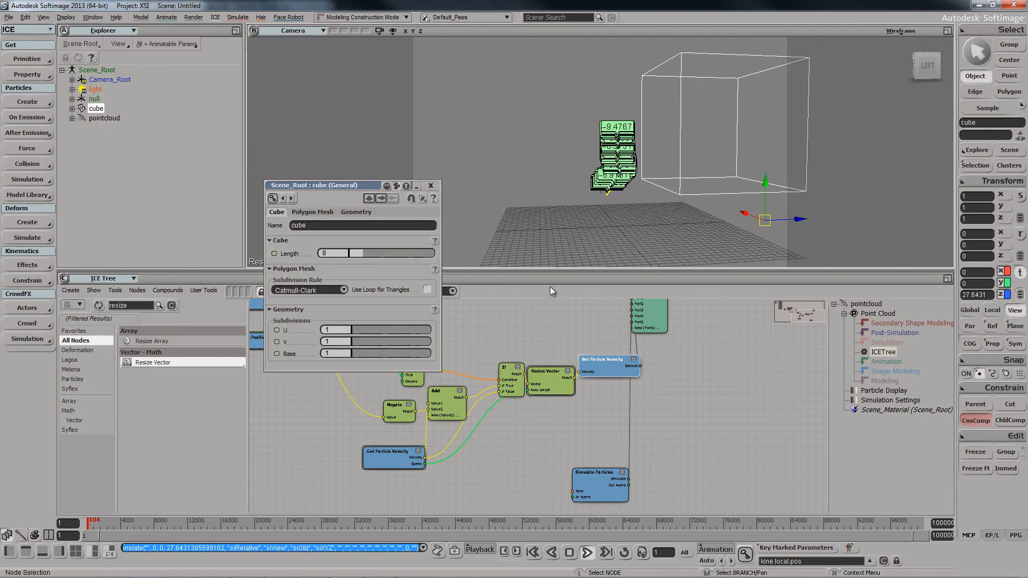
- Remove the value display from the connection between Dot Product and the Less Than node
middle_click_drag(563, 374, 663, 408)
scroll(483, 390, "up", 3)
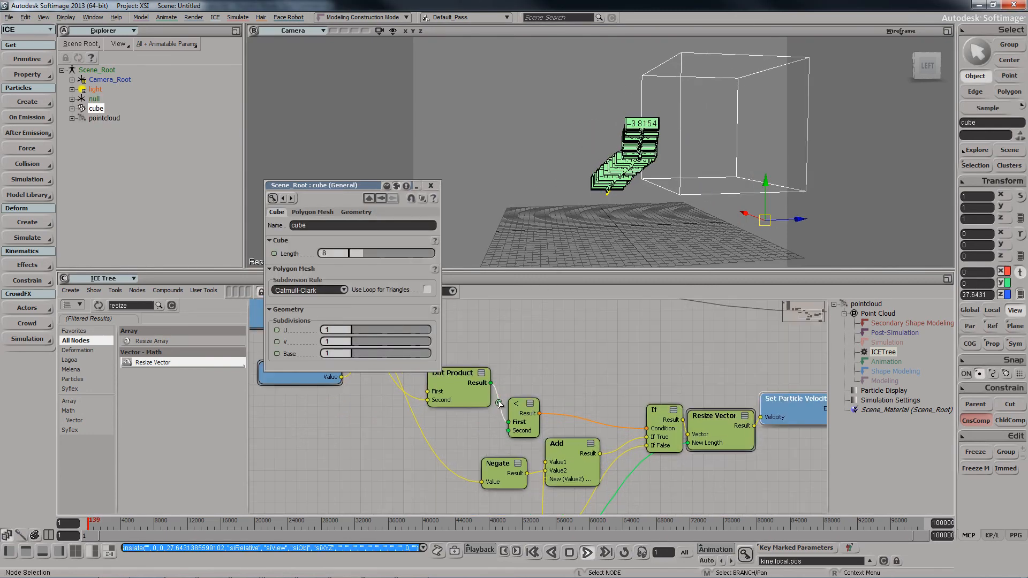
right_click(499, 403)
left_click(523, 457)
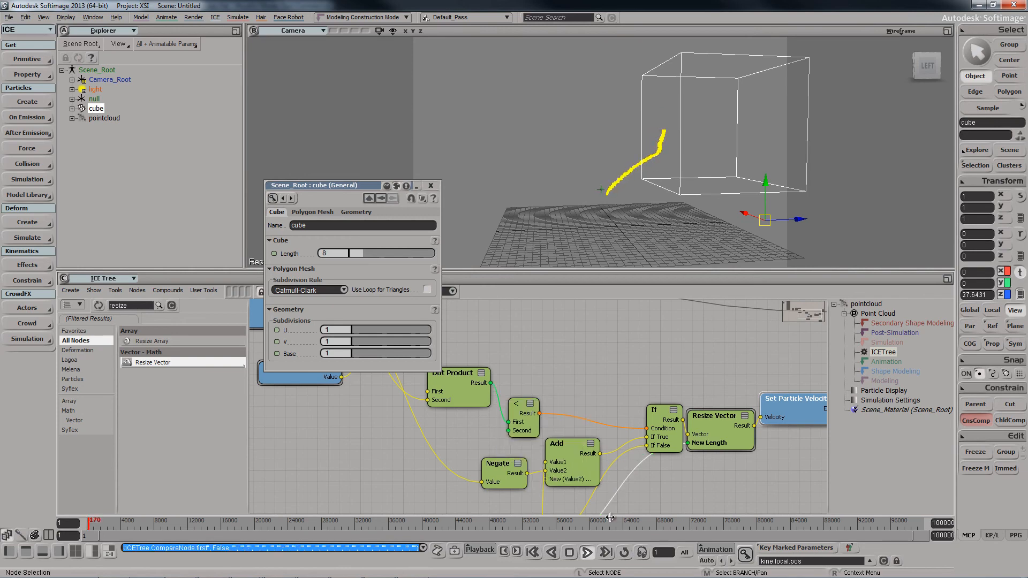
- Replay the simulation from the first frame and inspect how the particle stream reacts at the cube
left_click(533, 553)
left_click(587, 553)
scroll(681, 164, "down", 3)
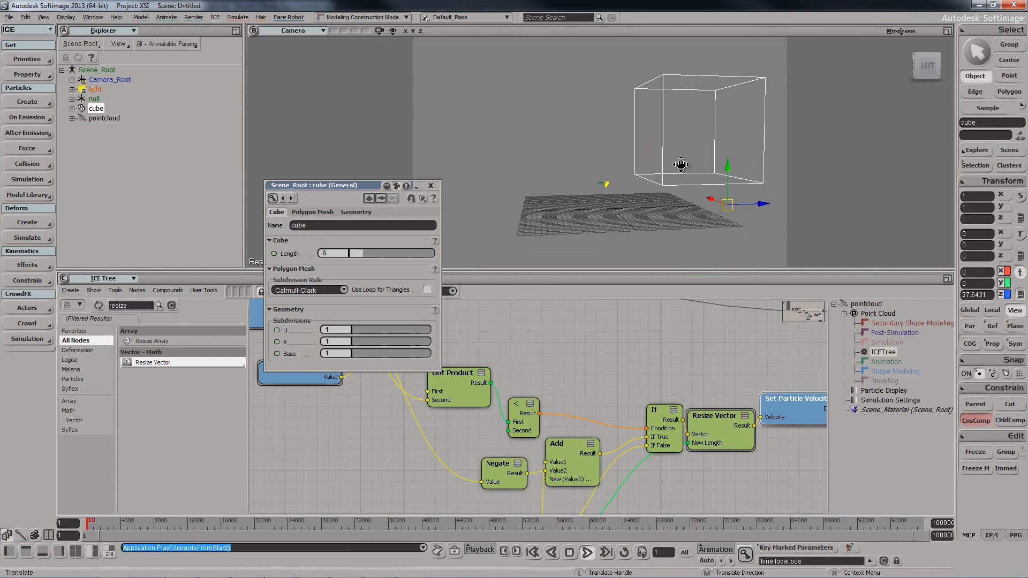
right_click_drag(680, 164, 599, 144)
scroll(675, 232, "up", 3)
scroll(629, 172, "down", 2)
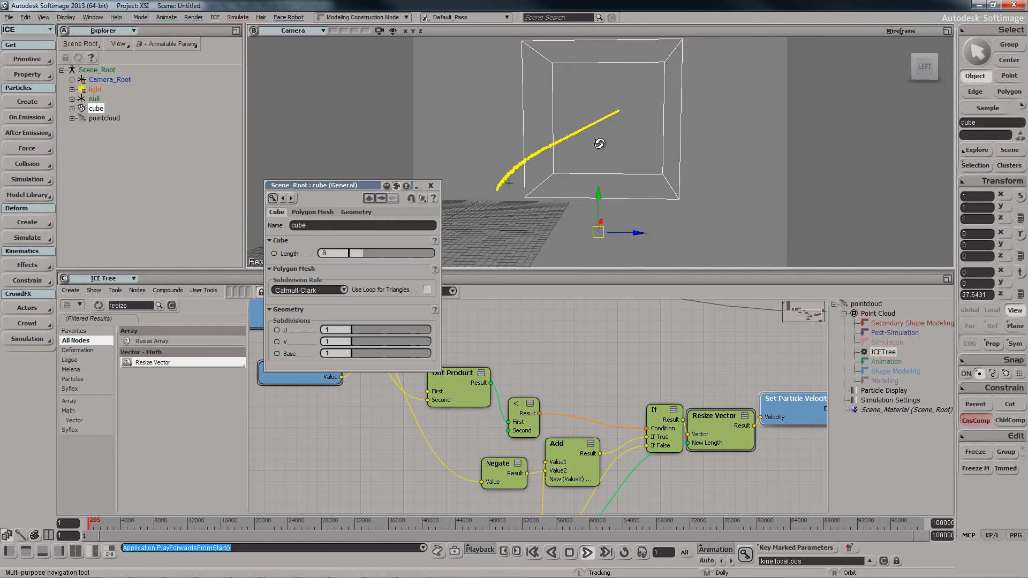
- Move the cube farther from the emitter to about 49.55 on Z while the simulation plays
key("v")
left_click_drag(631, 233, 750, 228)
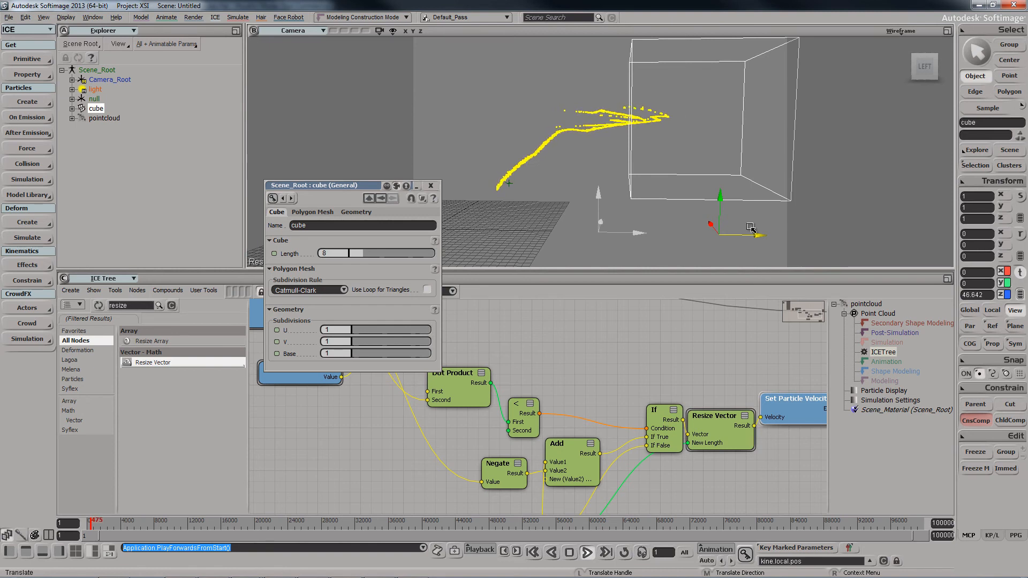
left_click_drag(710, 227, 741, 226)
right_click_drag(691, 160, 657, 163)
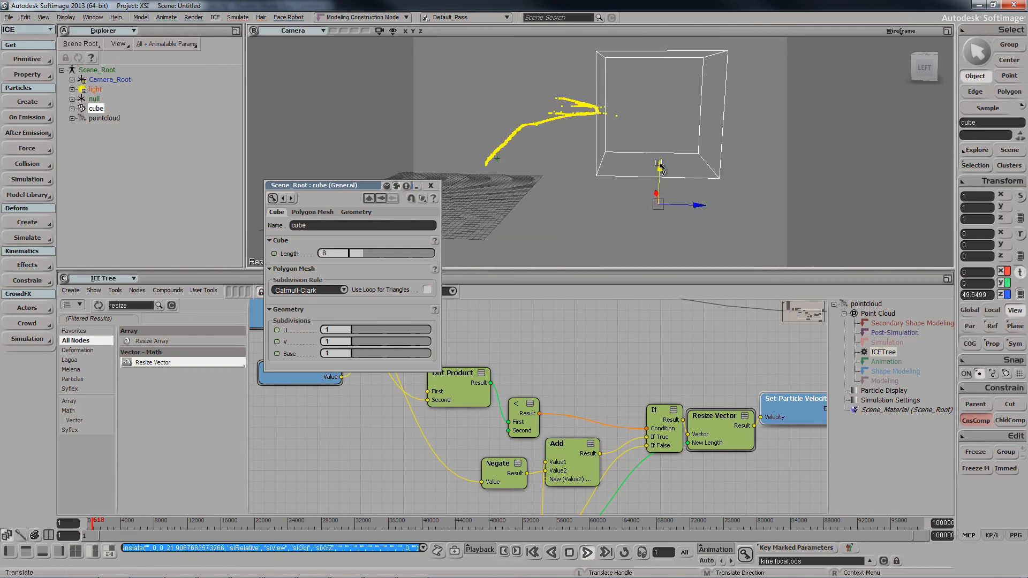
- Lower the cube to about -17.12 on Y, check the particles from several sides, and close the cube's property page
left_click_drag(661, 169, 666, 152)
left_click_drag(666, 50, 661, 234)
mouse_move(647, 143)
right_mouse_down()
mouse_move(669, 142)
mouse_move(656, 152)
right_mouse_up()
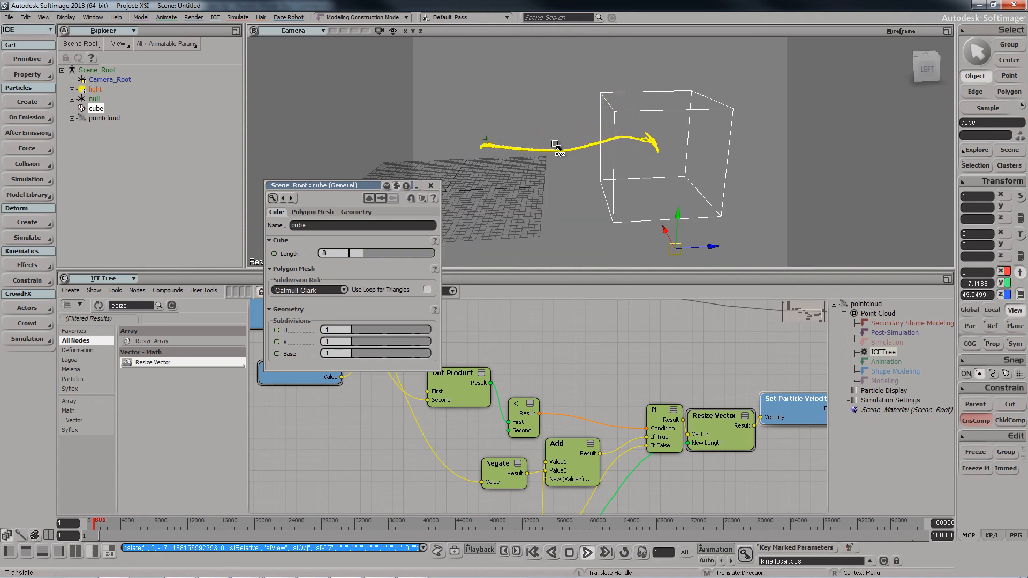
right_click_drag(609, 124, 635, 166)
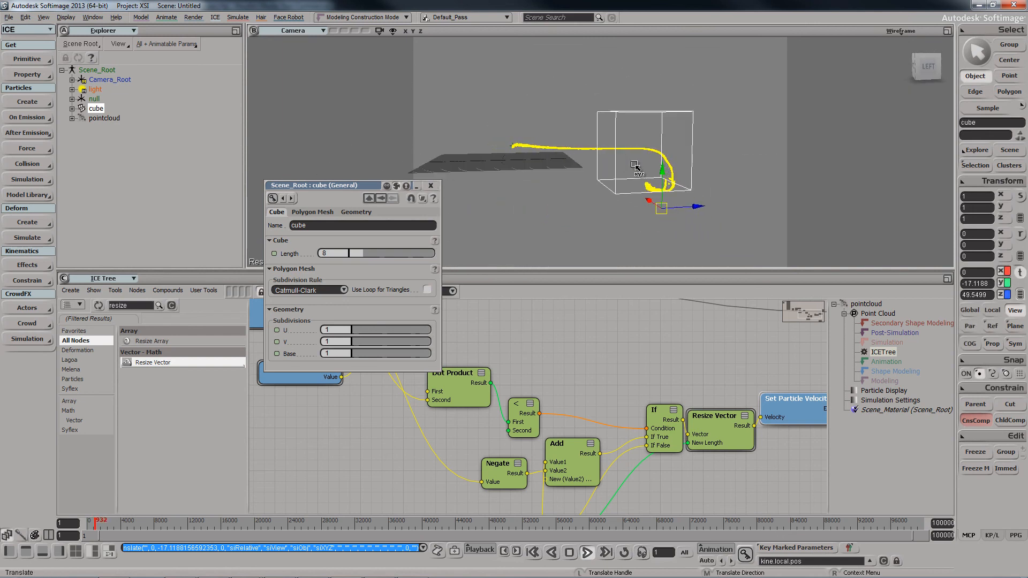
right_click_drag(660, 166, 601, 164)
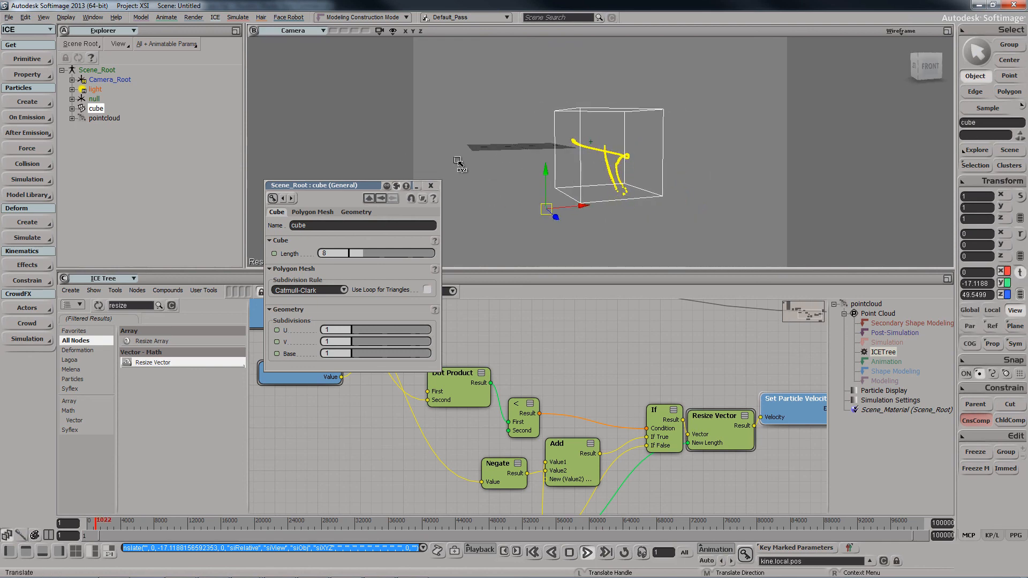
left_click(431, 186)
- Examine the complete ICE tree alongside the particle motion around the cube
scroll(528, 383, "down", 6)
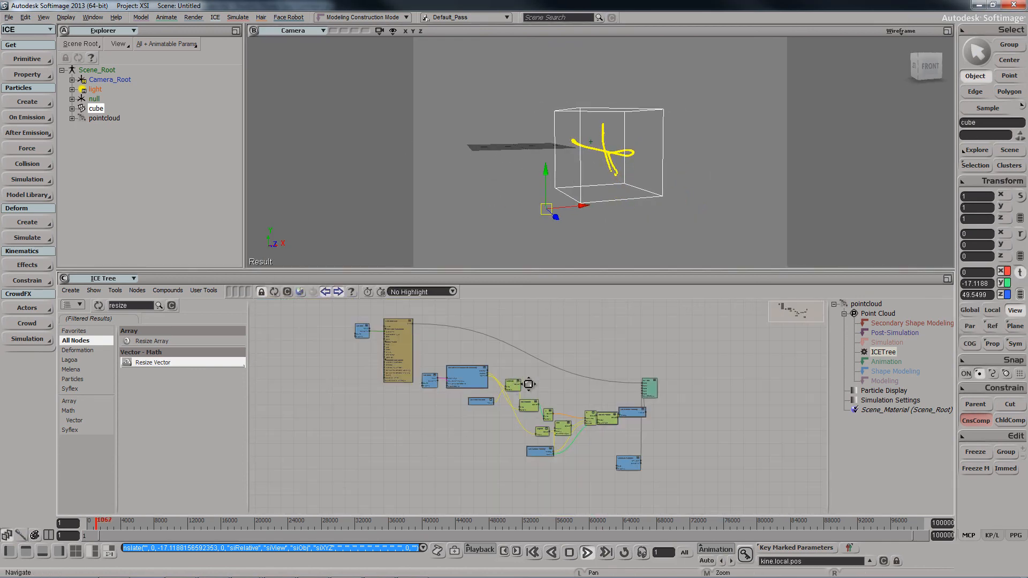
left_click_drag(529, 383, 553, 381)
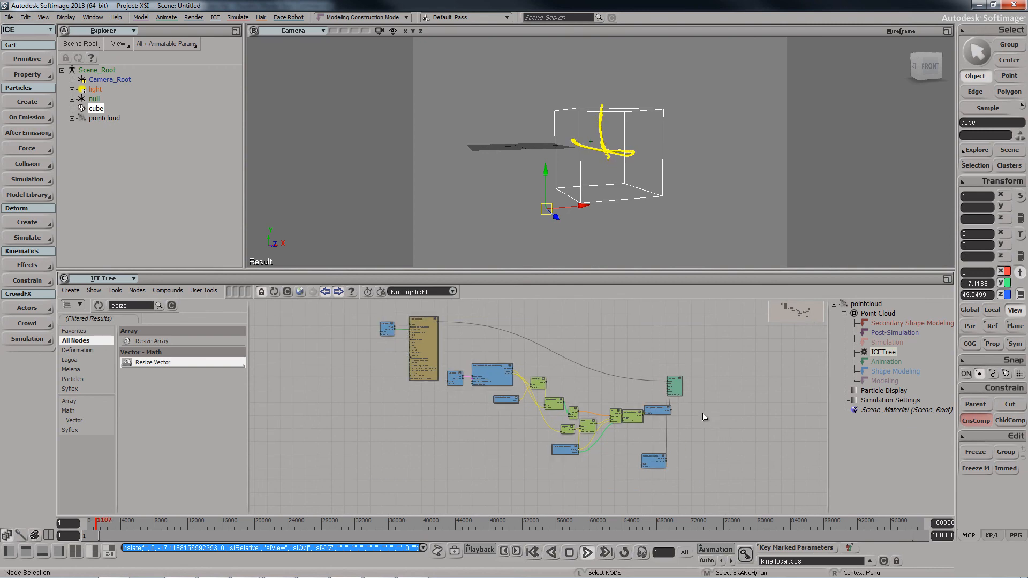
scroll(546, 404, "up", 5)
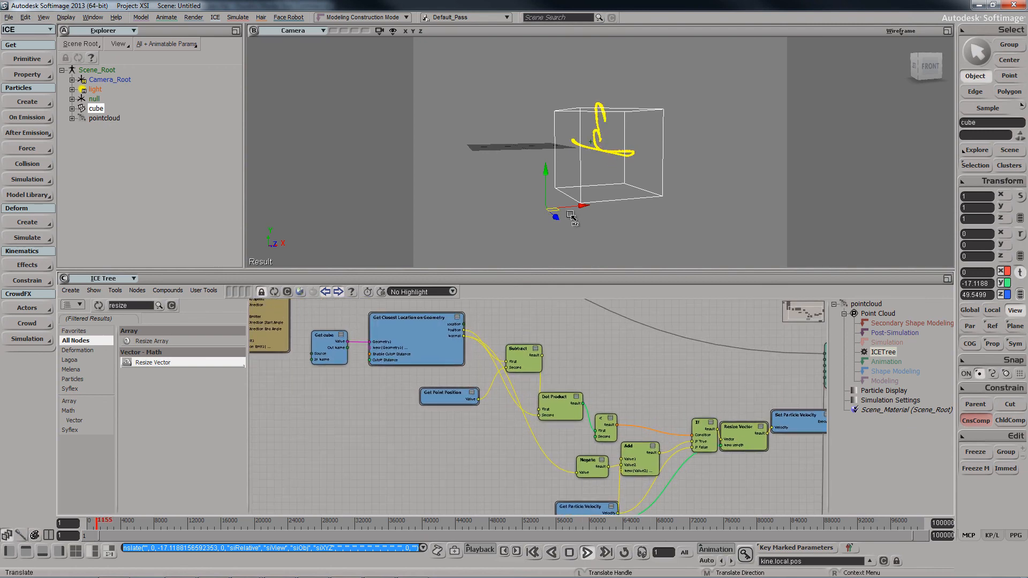
key("s")
right_click_drag(607, 174, 656, 173)
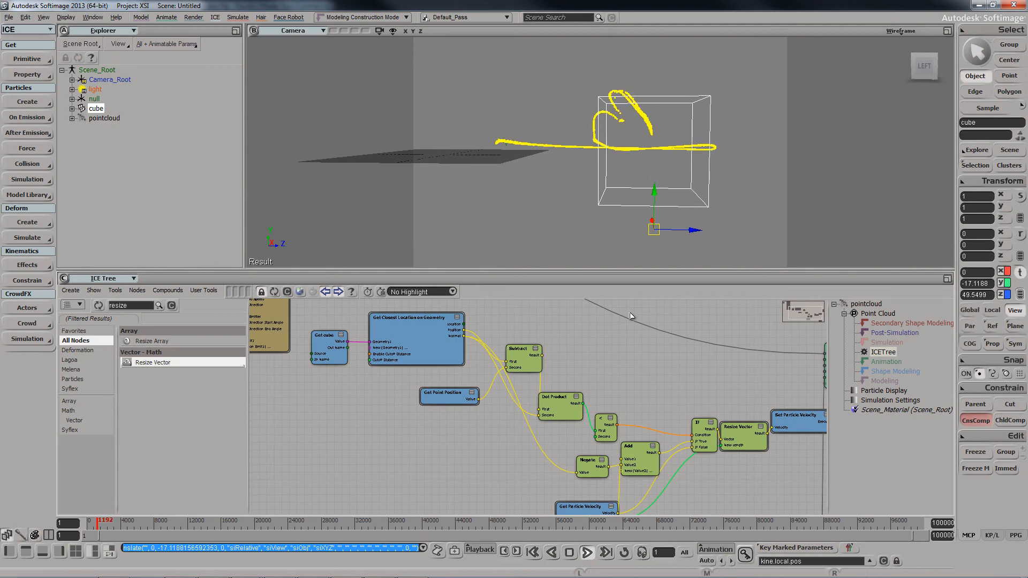
scroll(610, 307, "down", 1)
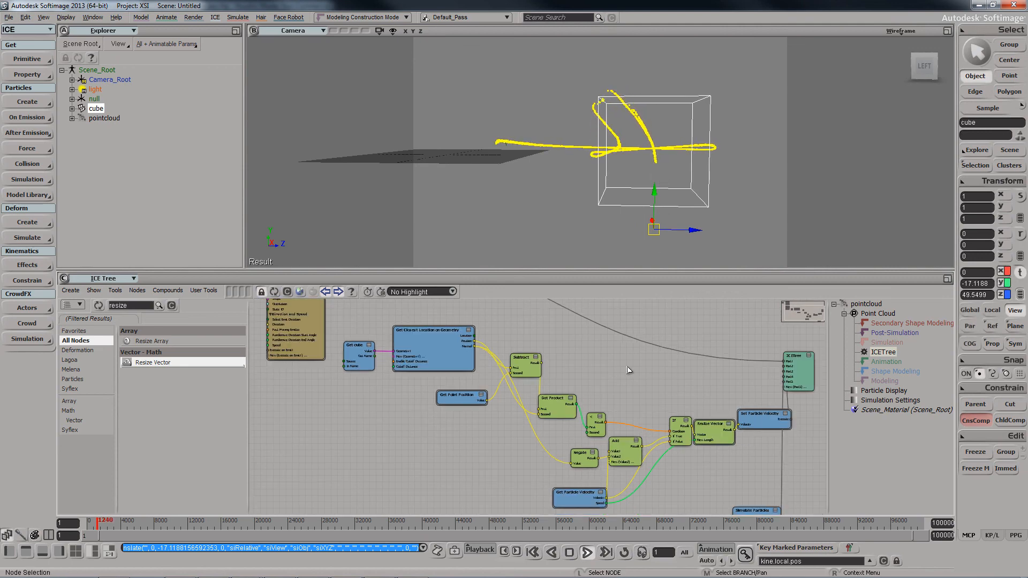
- Automatically rearrange all nodes of the ICE tree into a tidy layout and review the node connections
scroll(571, 378, "down", 5)
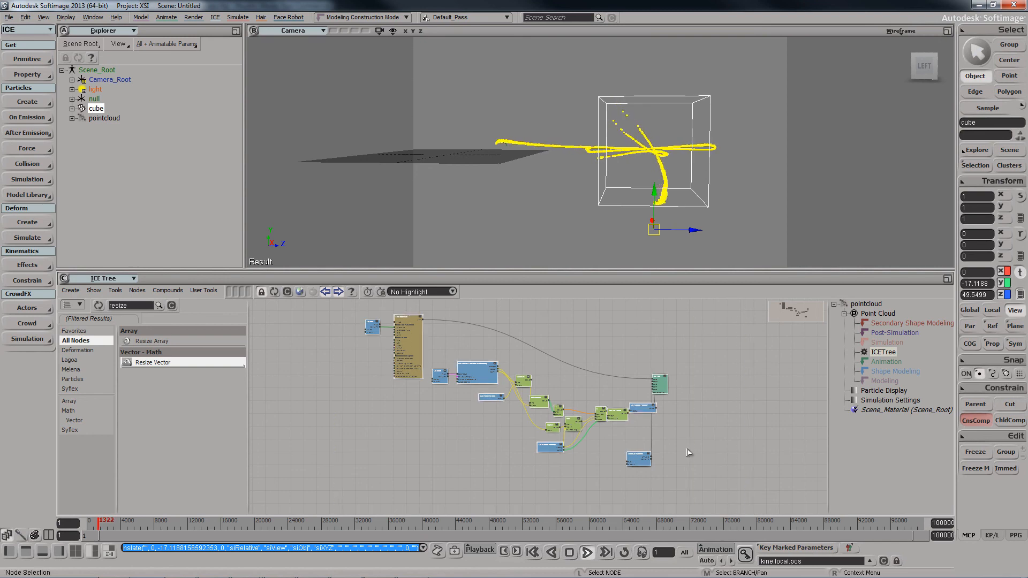
key("ctrl+r")
left_click(528, 400)
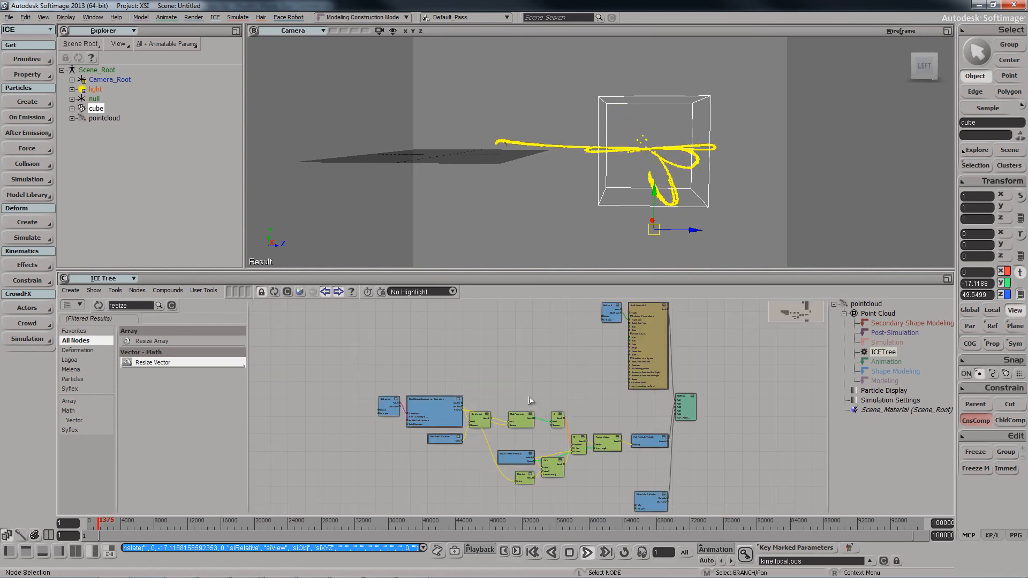
scroll(530, 402, "up", 3)
middle_click_drag(495, 426, 457, 367)
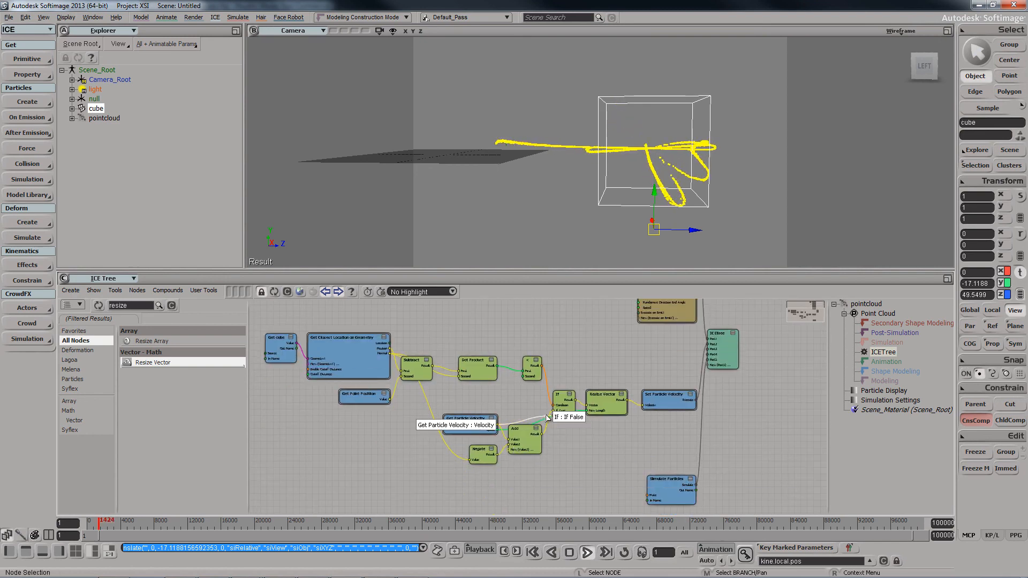